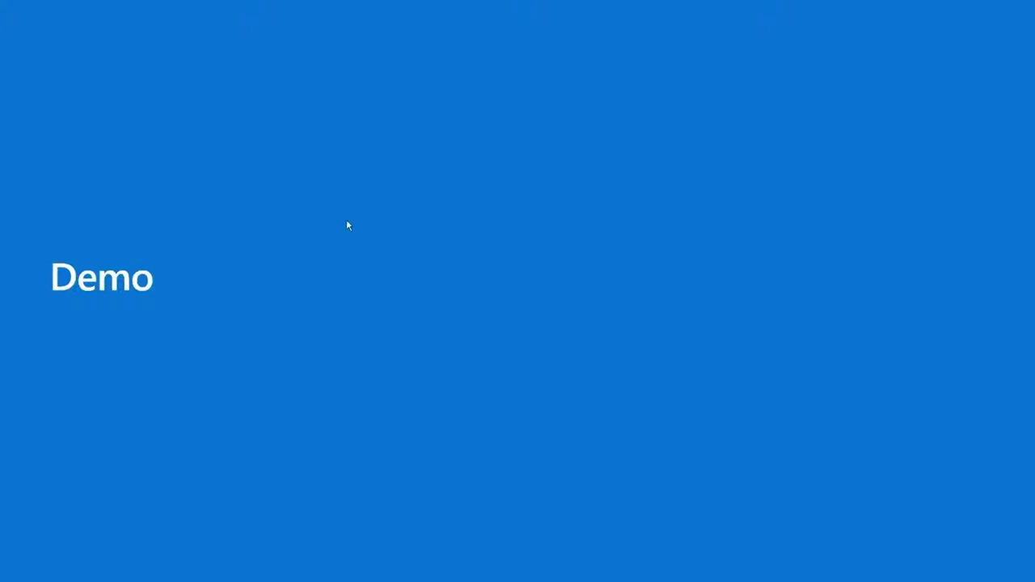
Switch to Process Explorer and review the available Process Performance and Process Memory columns without changing the selection
key(alt+Tab)
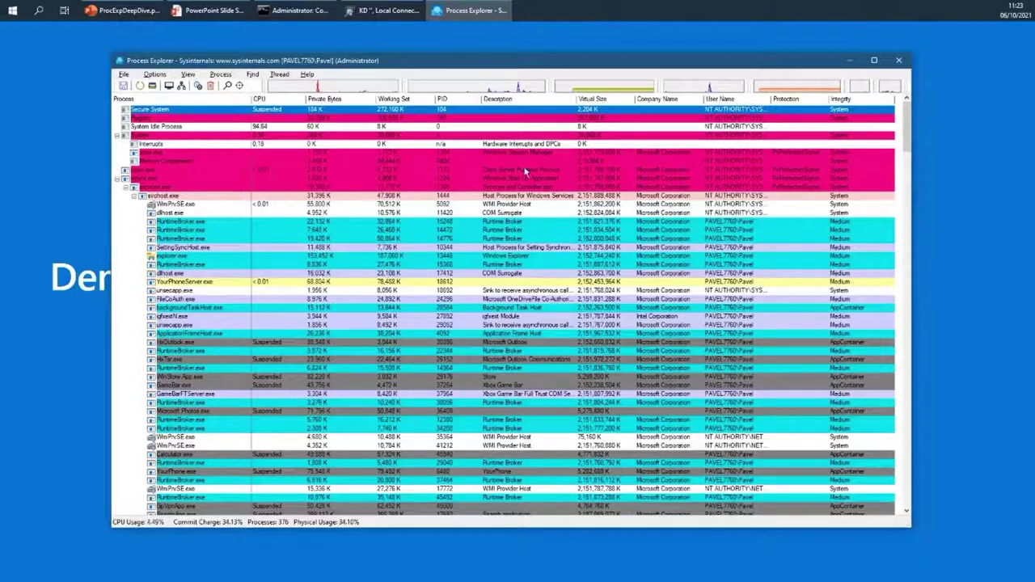
right_click(521, 101)
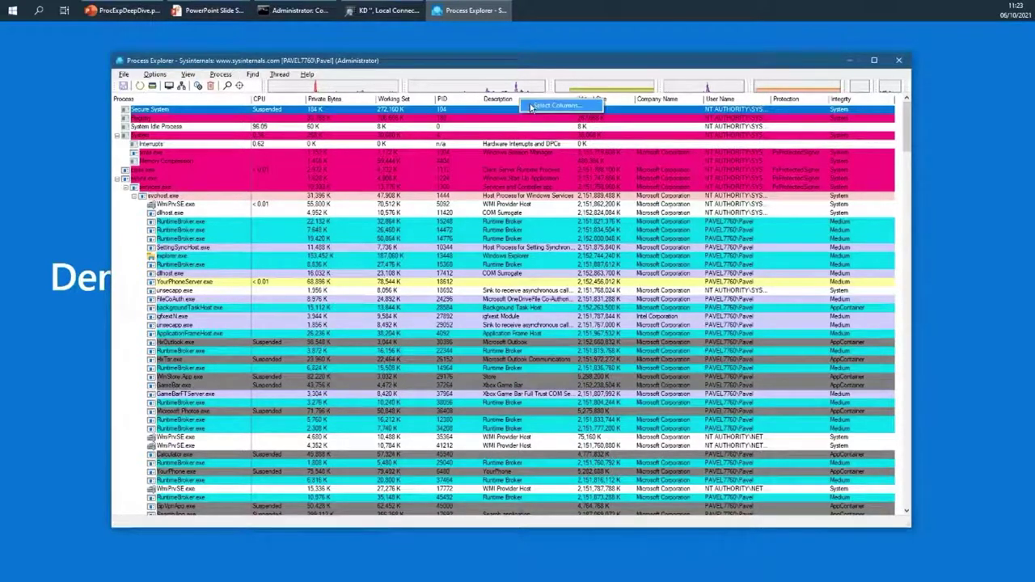
click(550, 109)
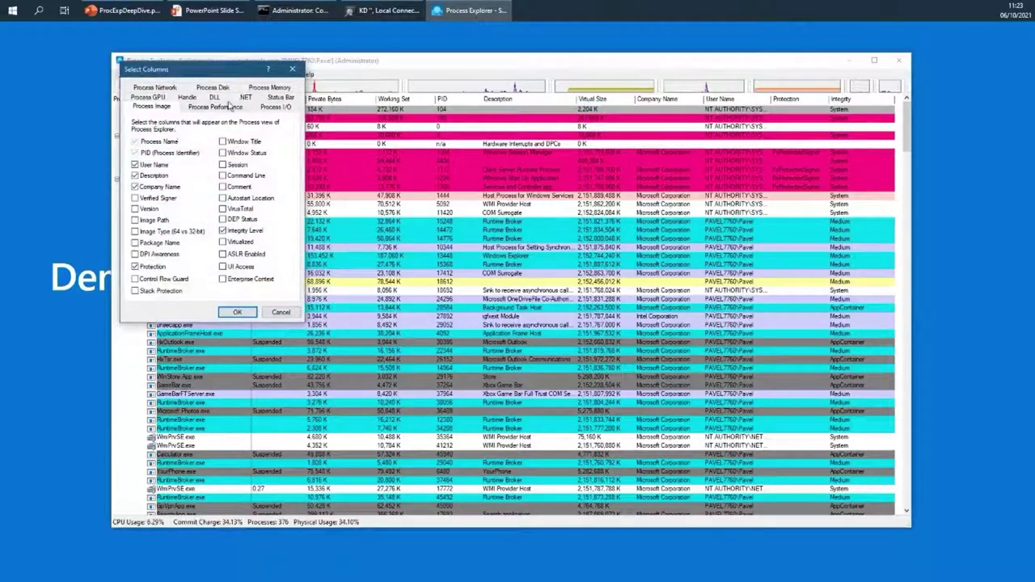
click(230, 108)
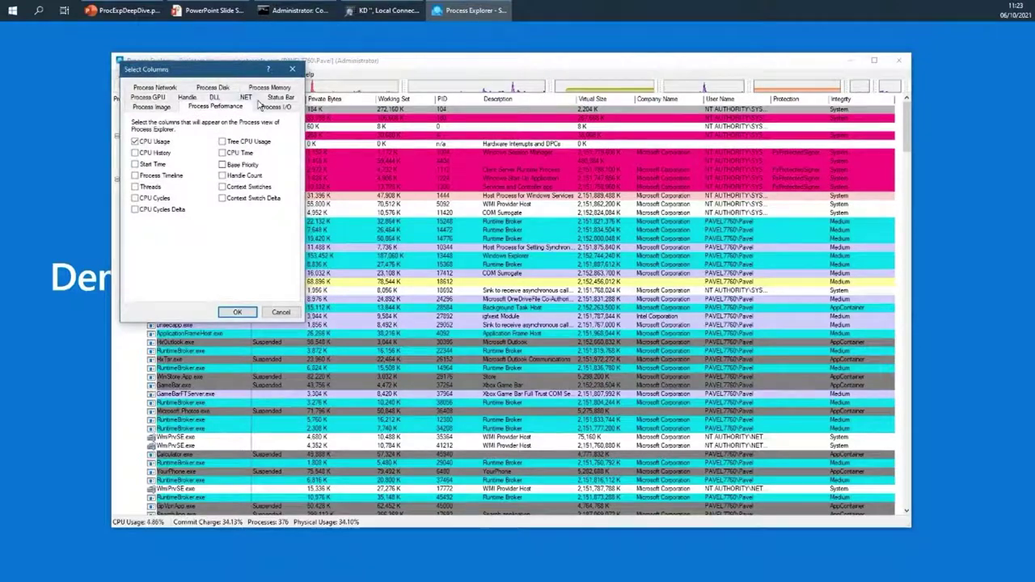
click(265, 89)
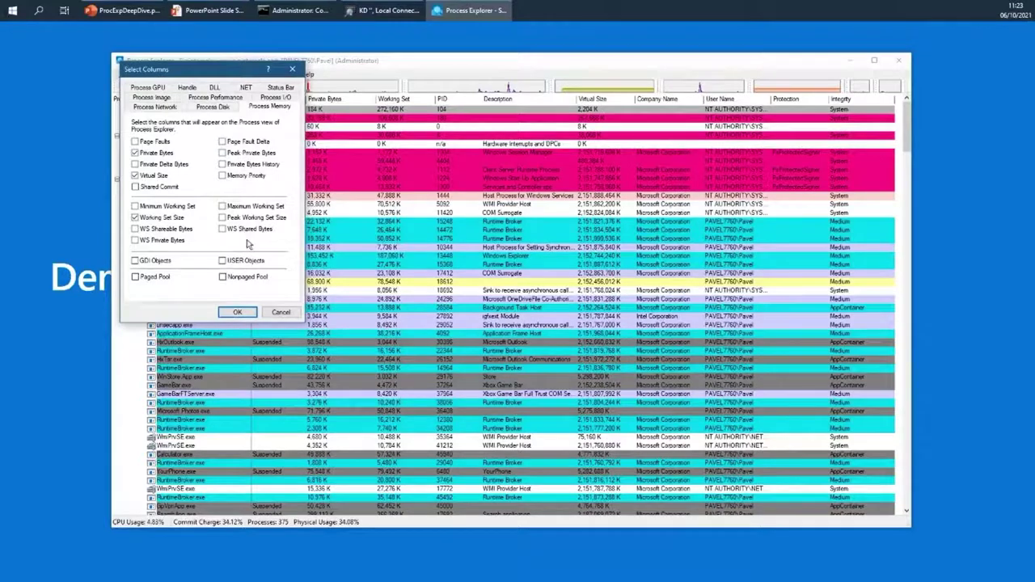
click(281, 312)
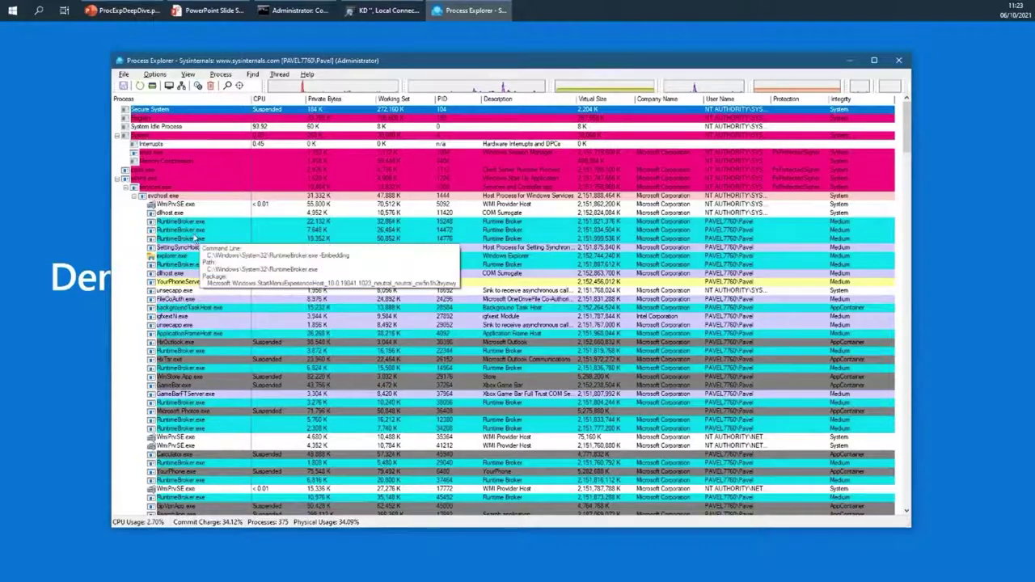
Open the properties of the RuntimeBroker.exe process with PID 14472 and examine its parent process and user
double_click(198, 234)
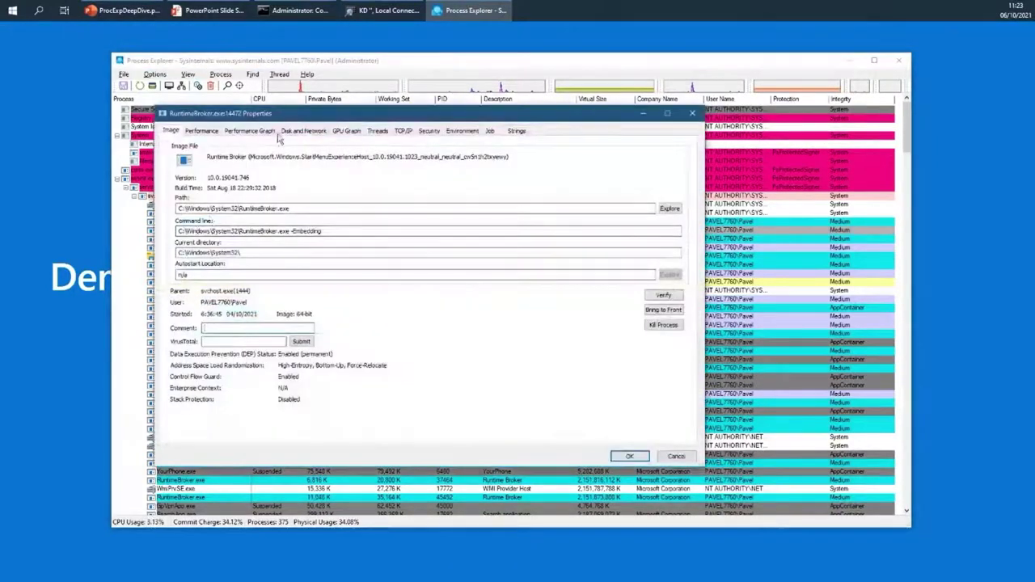
drag(278, 121, 485, 137)
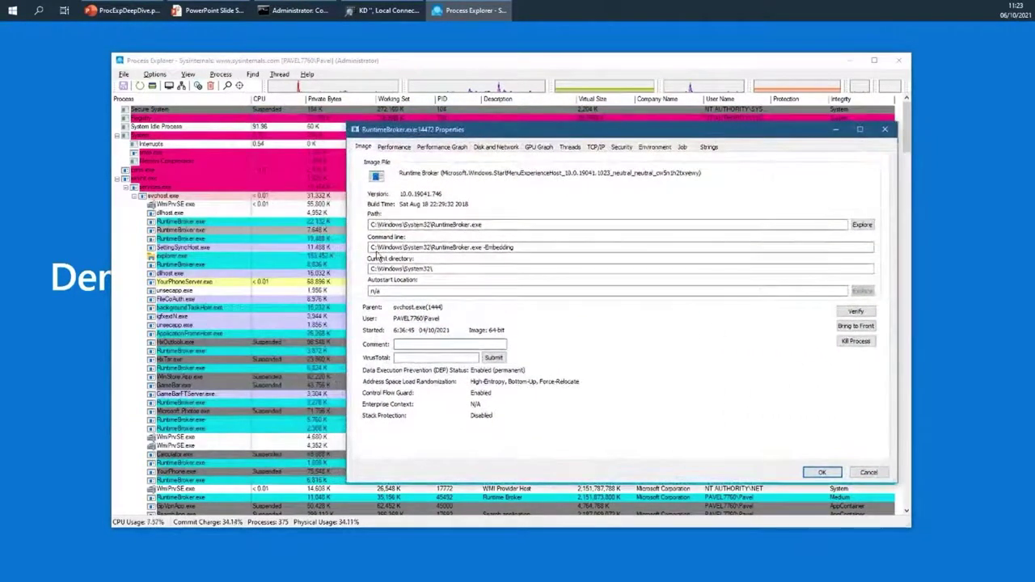
drag(393, 308, 442, 309)
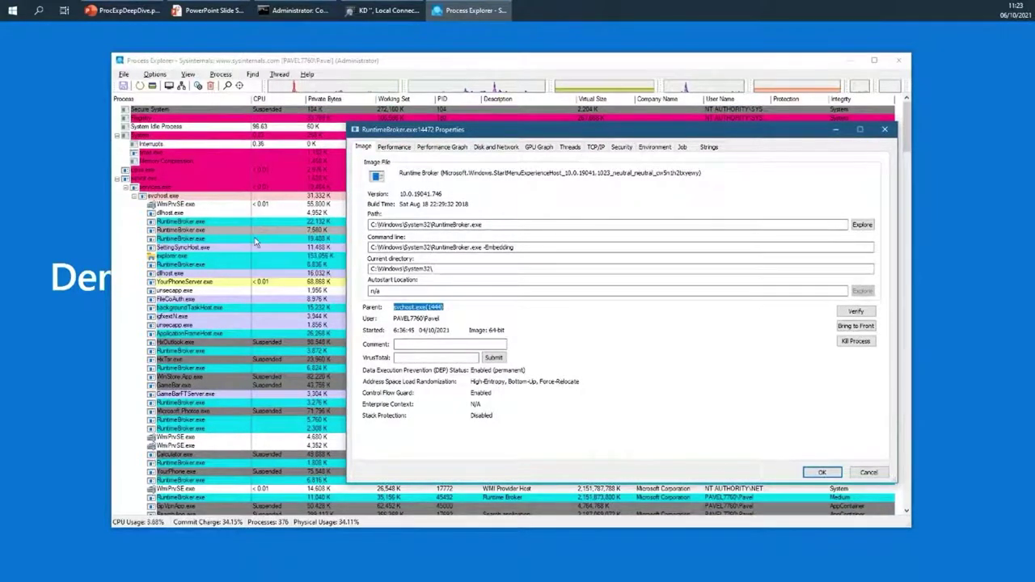
click(435, 318)
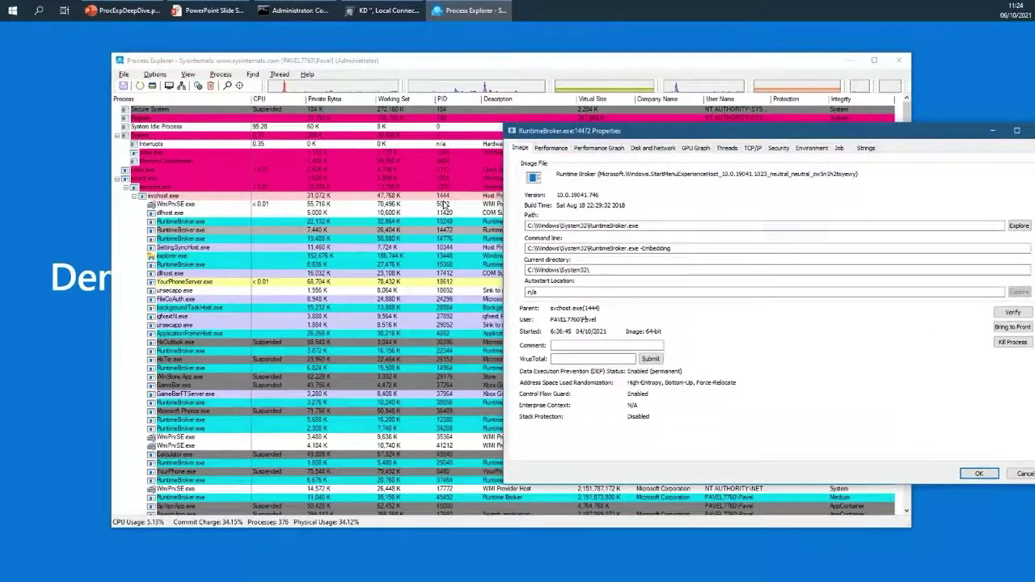
Move the PID column ahead of Working Set in the process list and close the RuntimeBroker.exe properties
drag(453, 106, 393, 106)
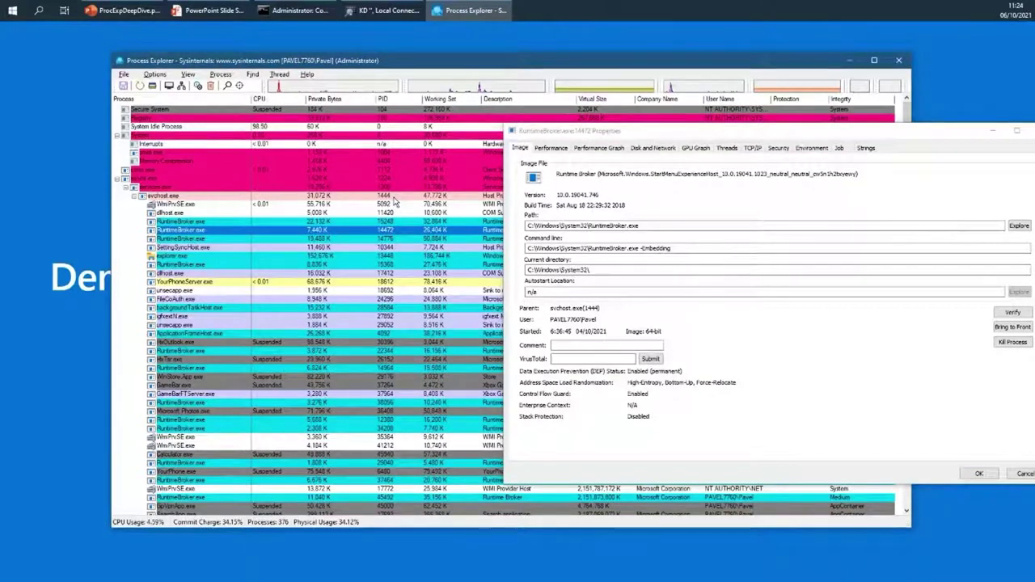
drag(644, 133, 380, 143)
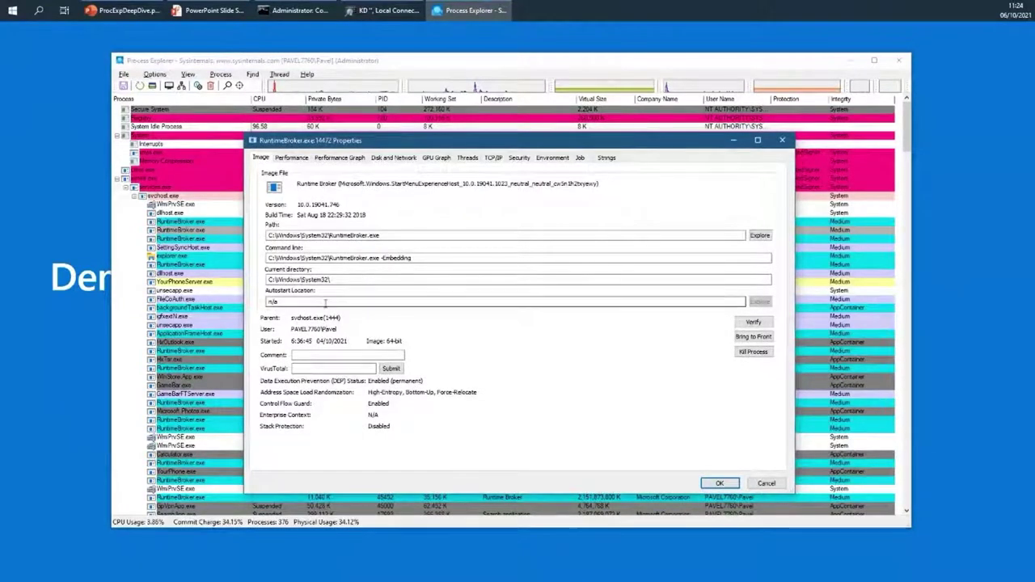
click(782, 142)
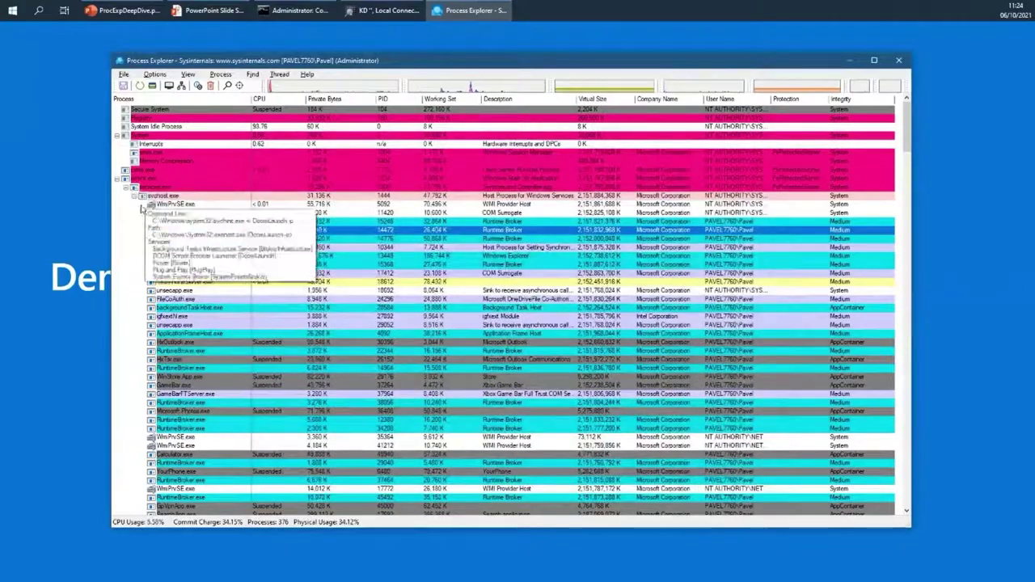
Find winlogon.exe further down the process tree and open its properties
scroll(161, 239, down, 10)
scroll(161, 239, down, 10)
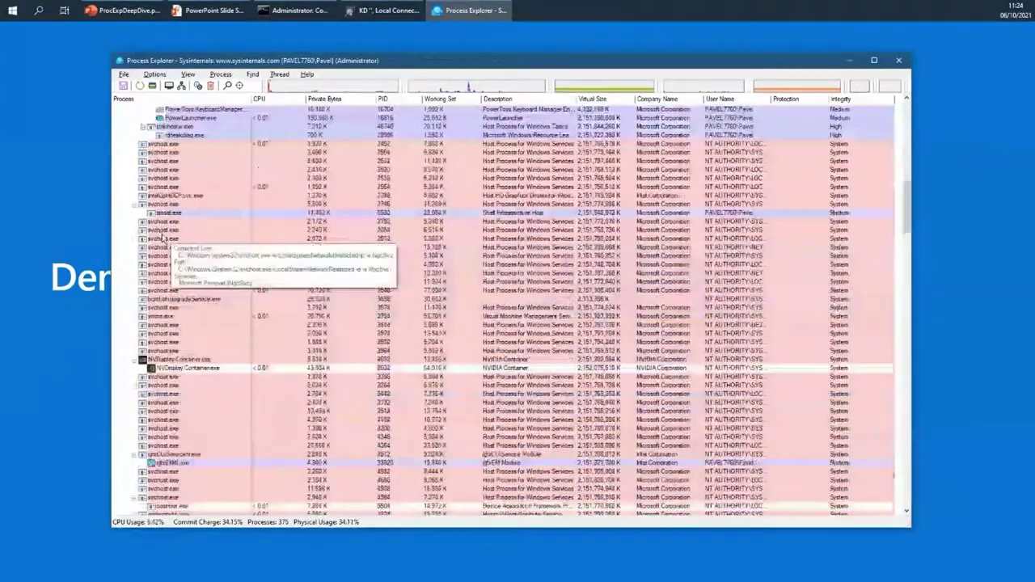
scroll(172, 264, down, 10)
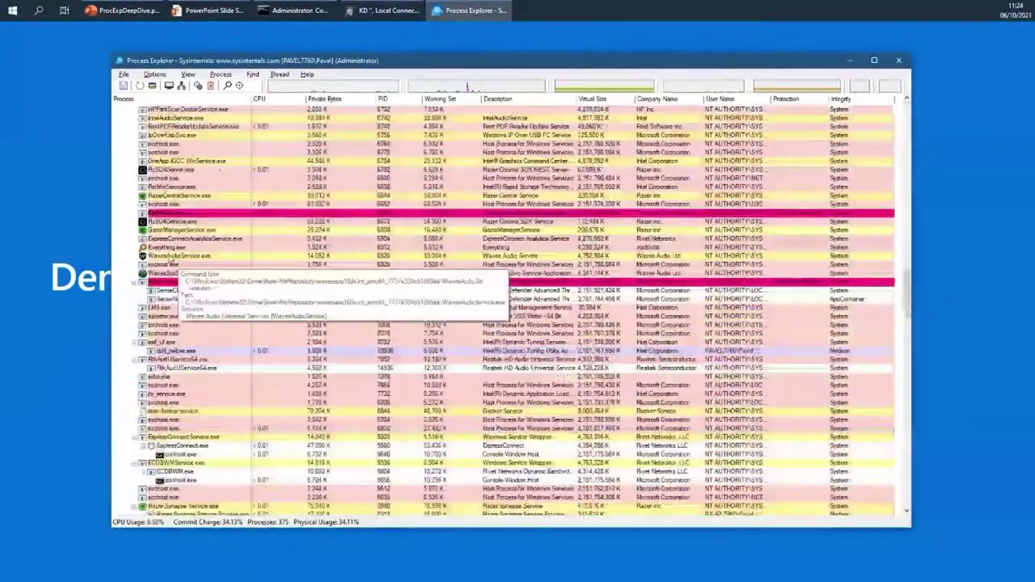
scroll(172, 263, down, 4)
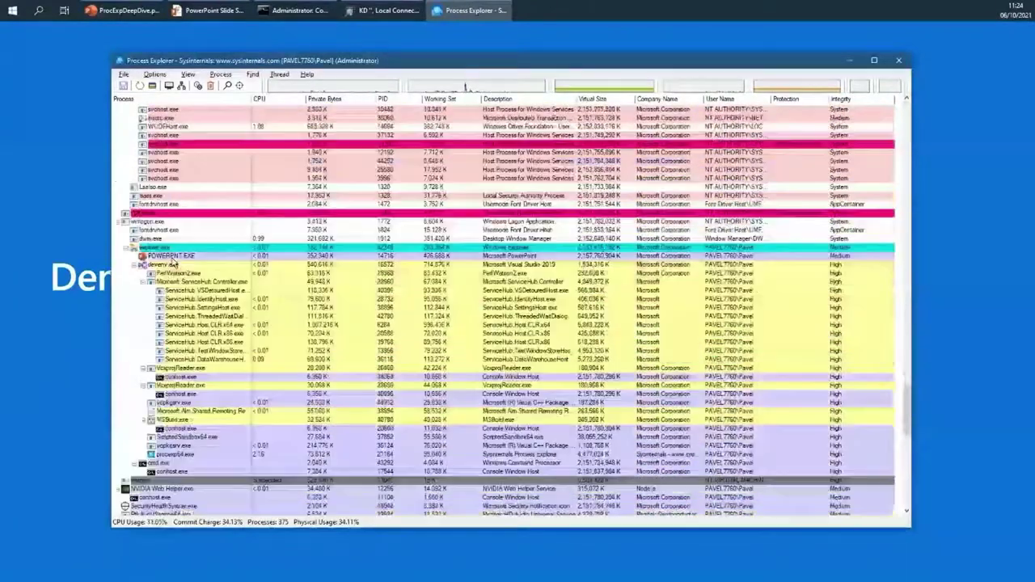
click(159, 223)
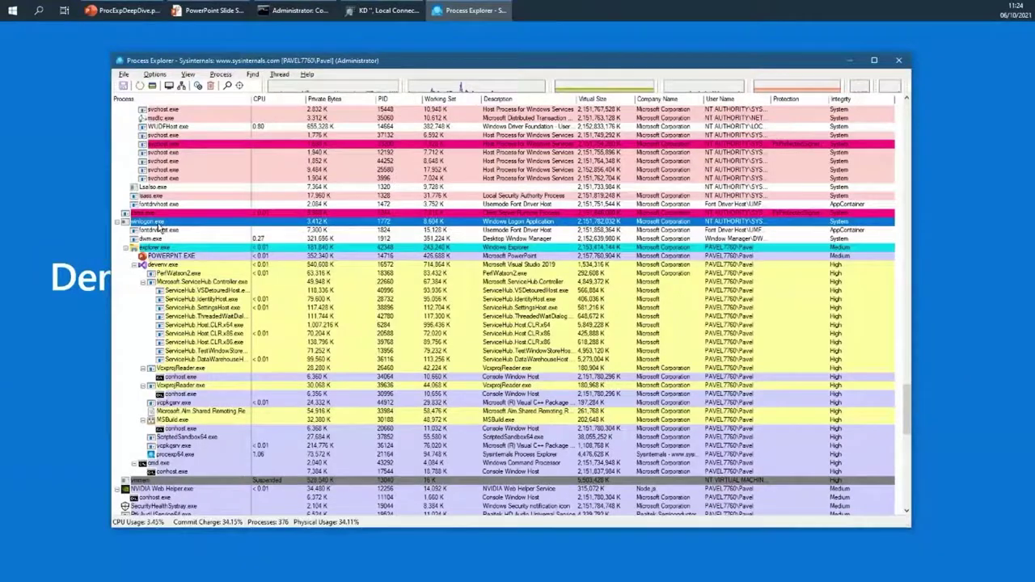
double_click(159, 223)
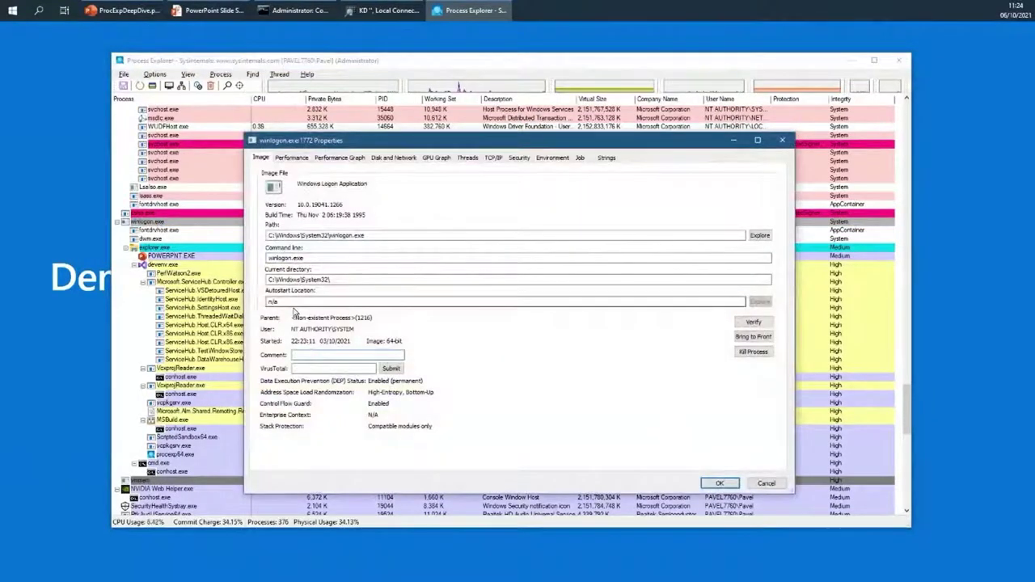
Examine the parent process name and ID of winlogon.exe, and close its properties
drag(291, 317, 353, 320)
click(378, 321)
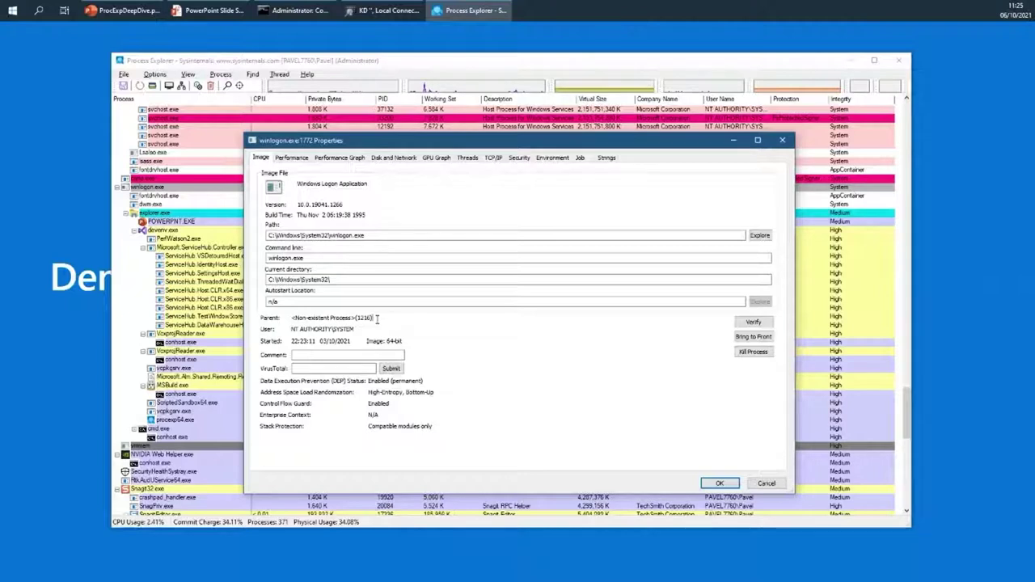
double_click(364, 319)
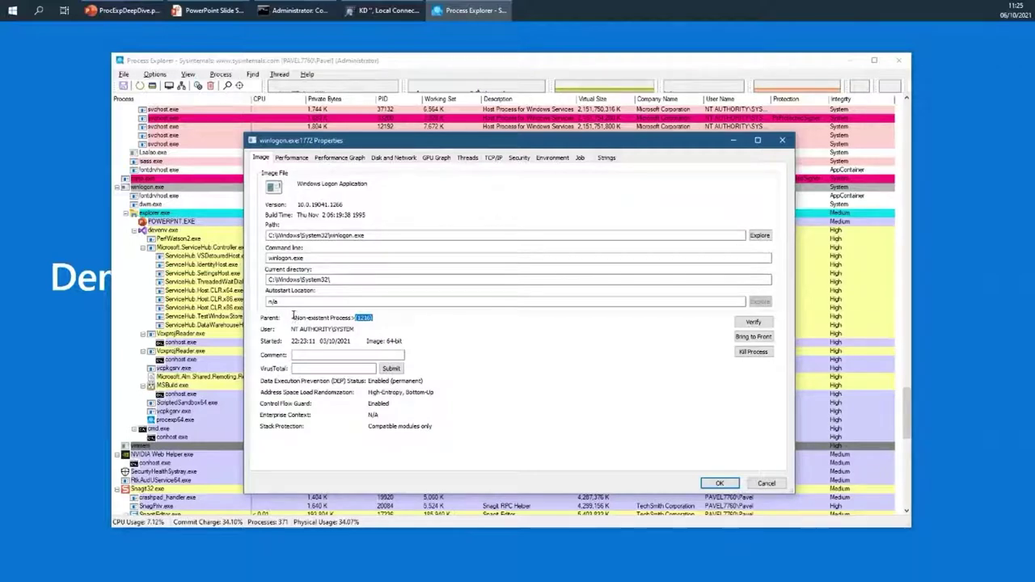
drag(293, 318, 348, 317)
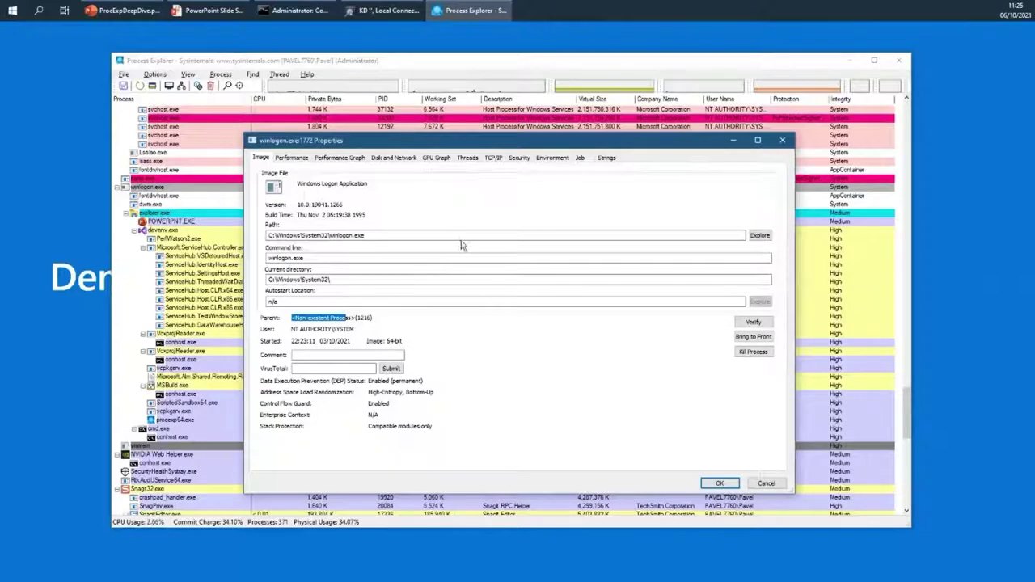
click(782, 140)
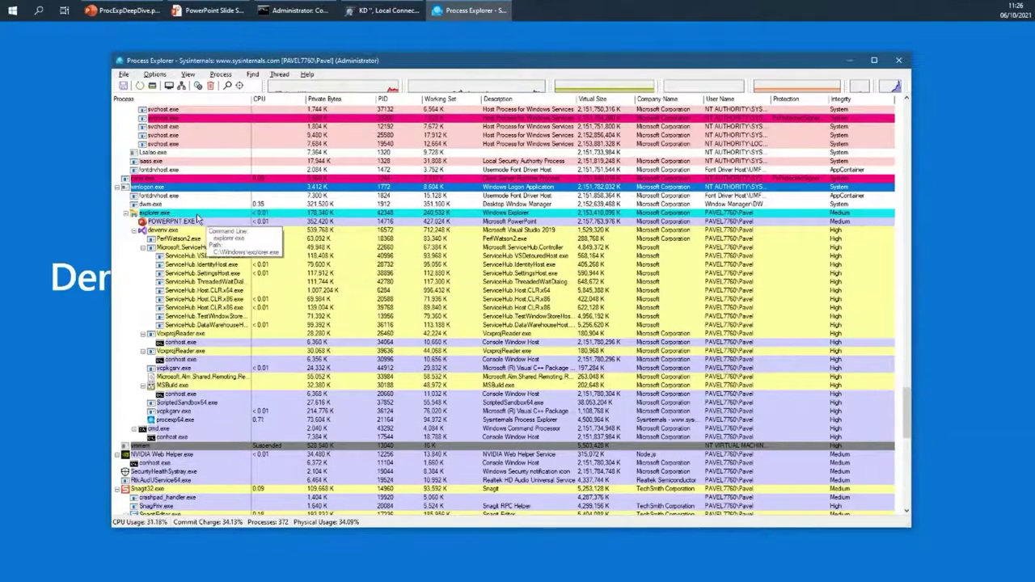
Sort the processes alphabetically by name and inspect the .NET assemblies loaded in the first VcxprojReader.exe process
click(205, 100)
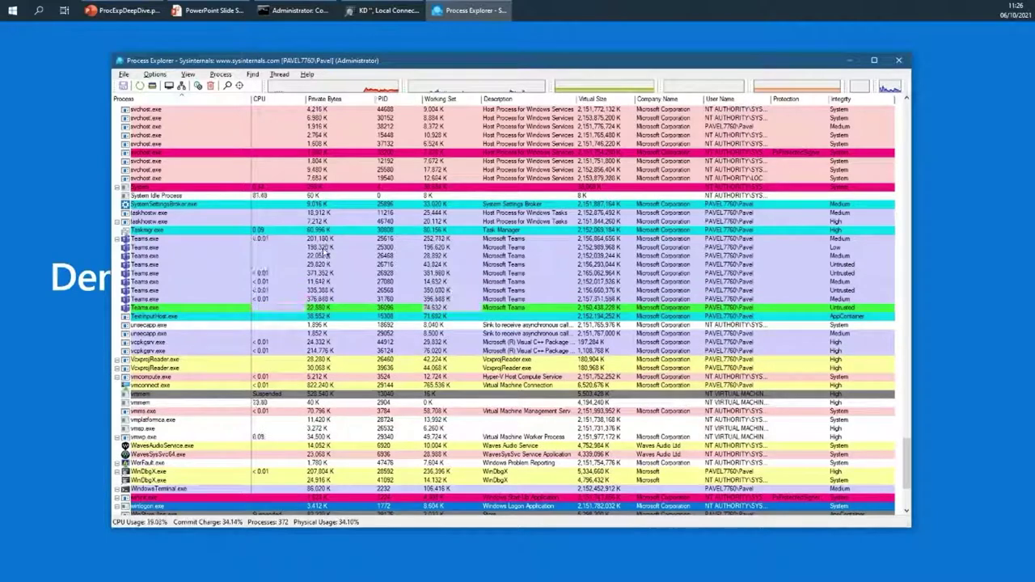
scroll(323, 252, down, 3)
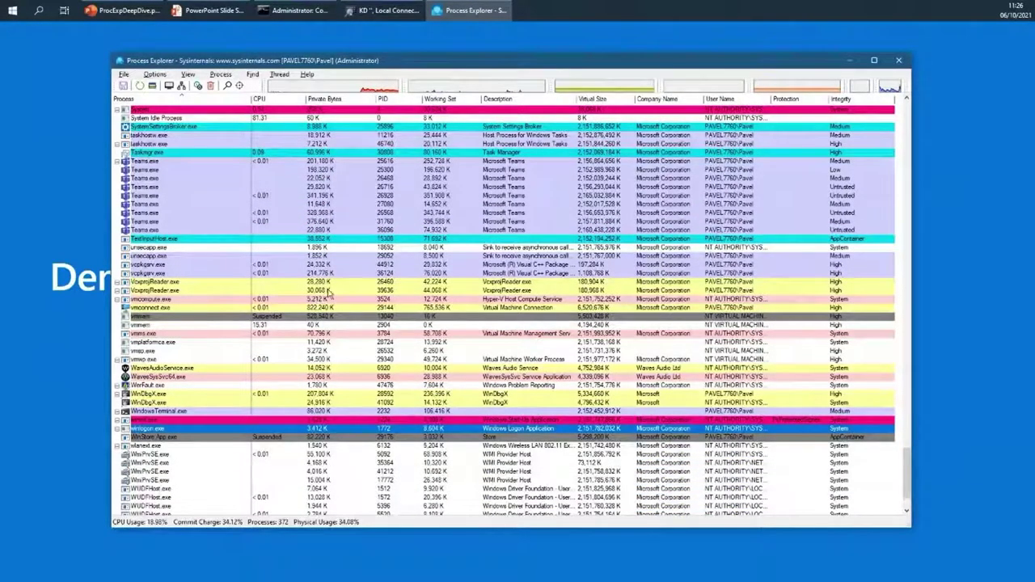
double_click(344, 283)
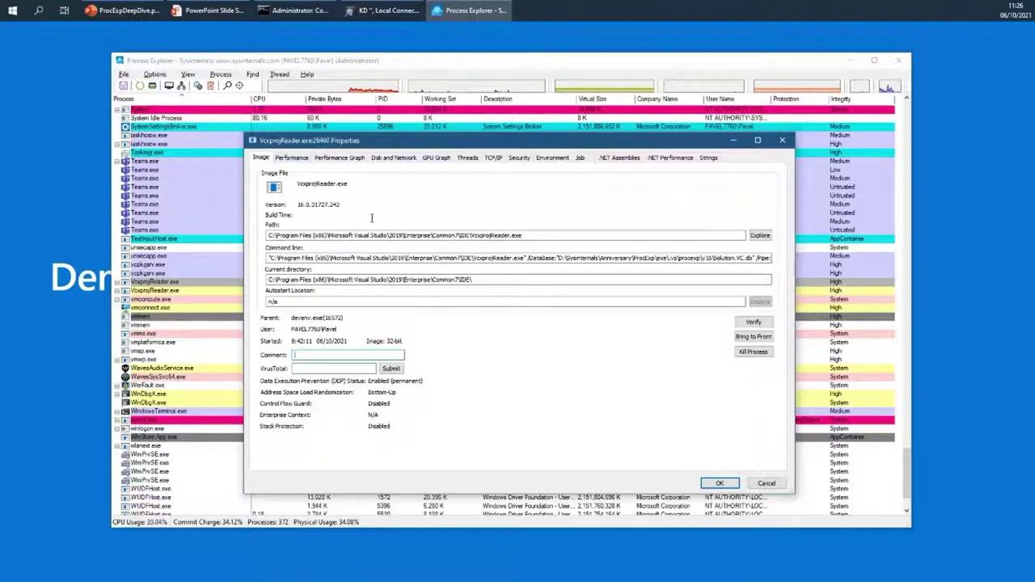
click(619, 159)
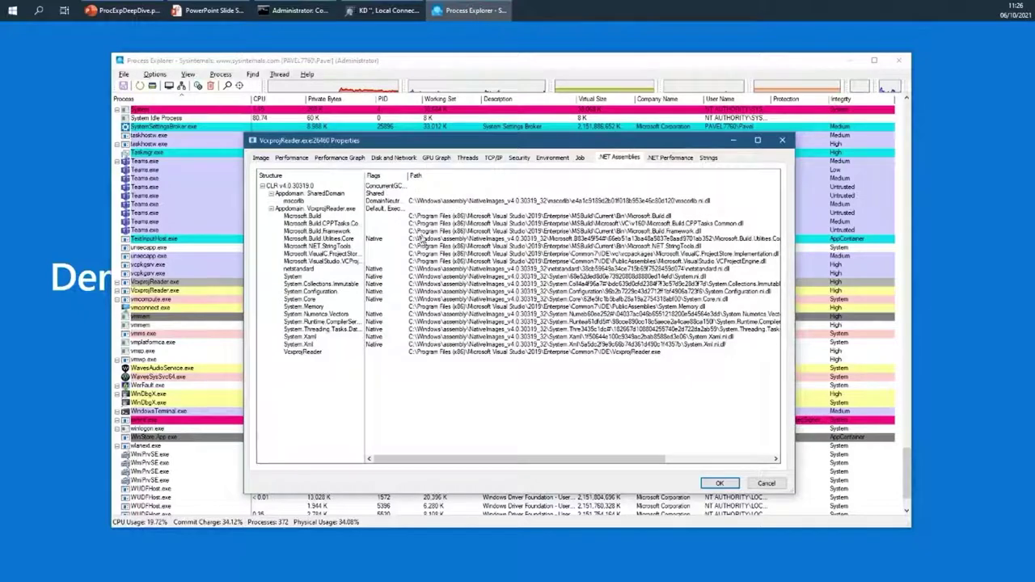
View the .NET performance counters of VcxprojReader.exe for .NET CLR Memory and .NET CLR Interop, and close its properties
click(670, 158)
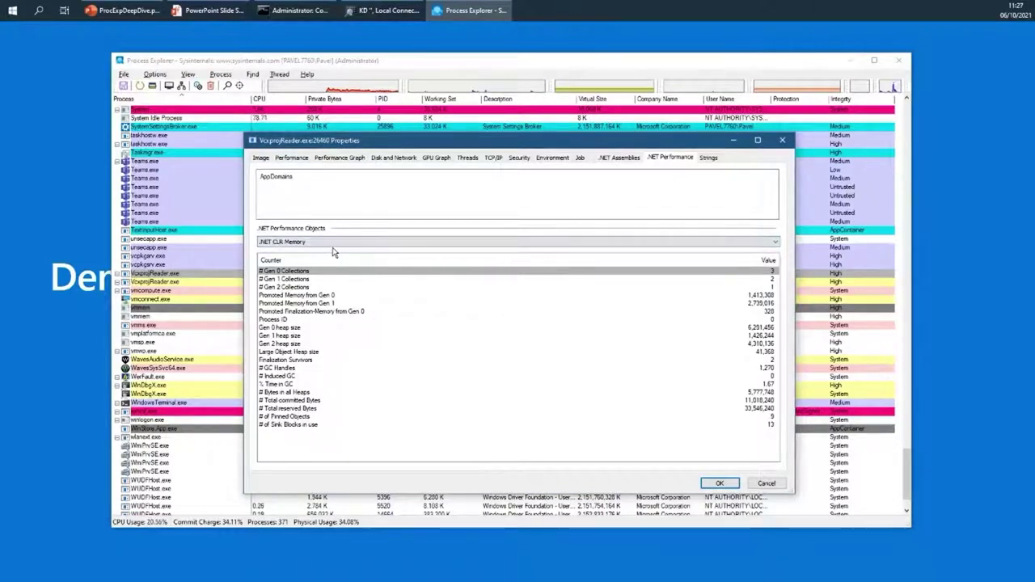
click(499, 246)
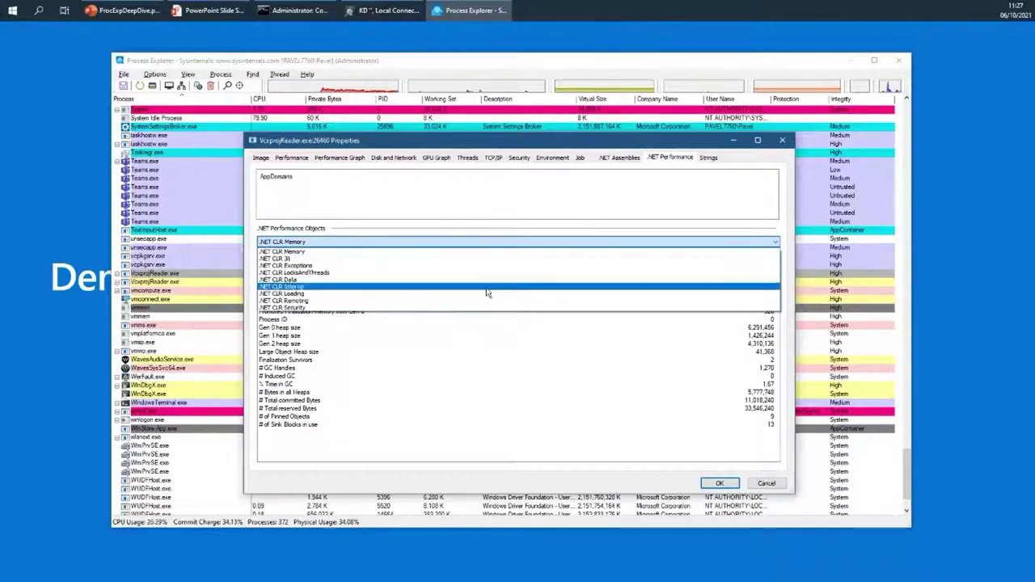
click(488, 286)
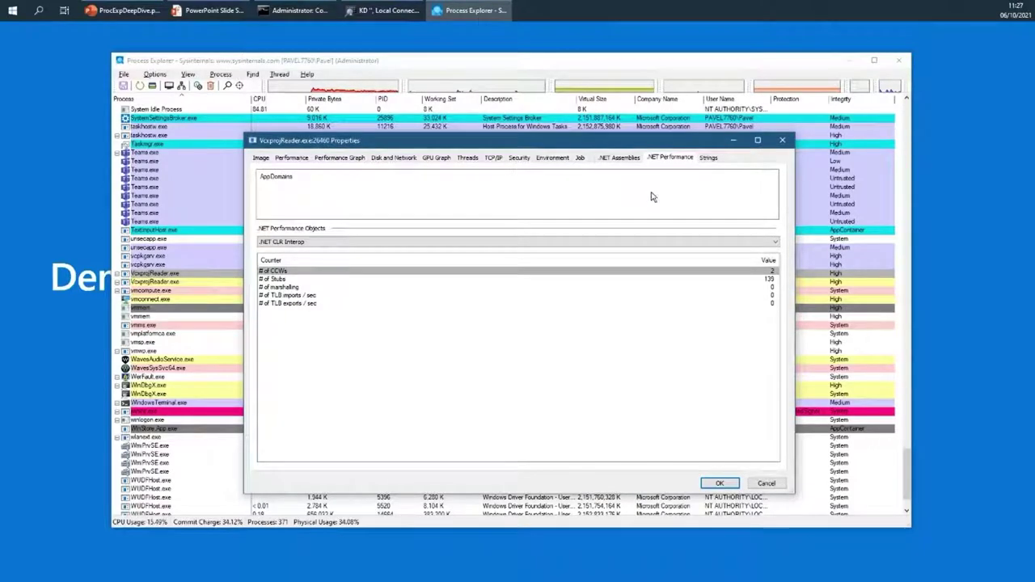
click(778, 143)
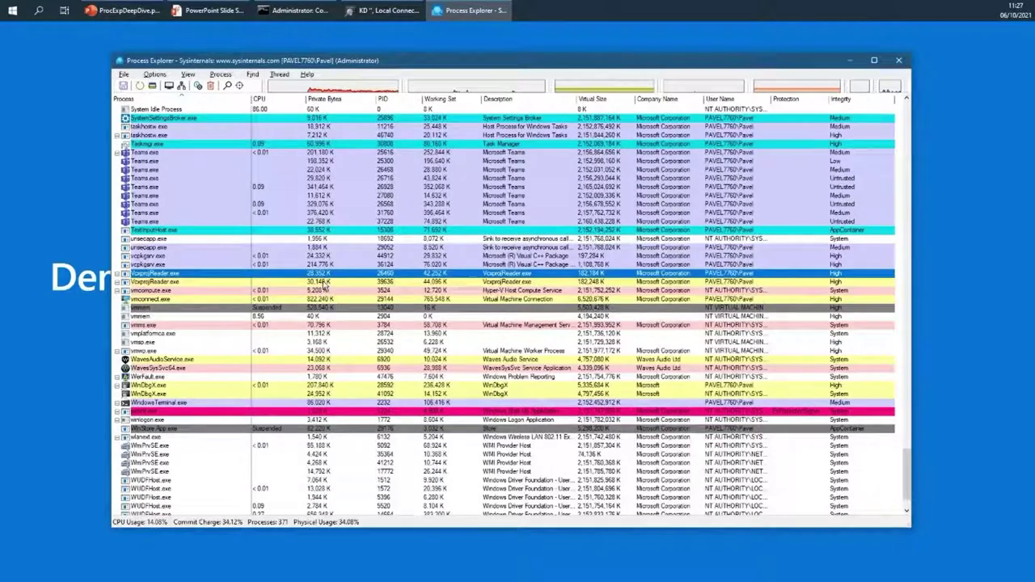
Inspect the services registered in the WavesSysSvc64.exe process and close its properties
double_click(347, 368)
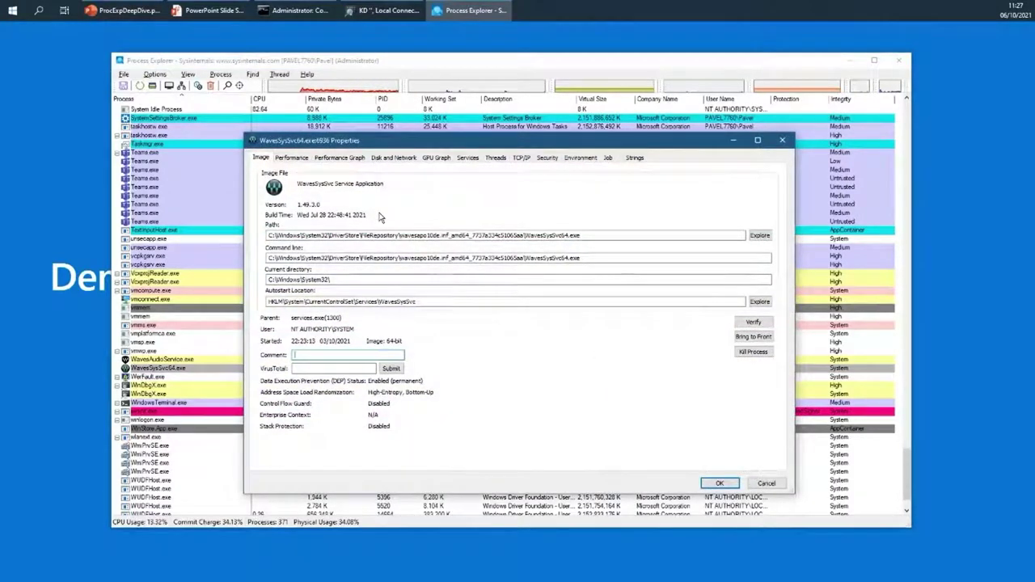
click(467, 159)
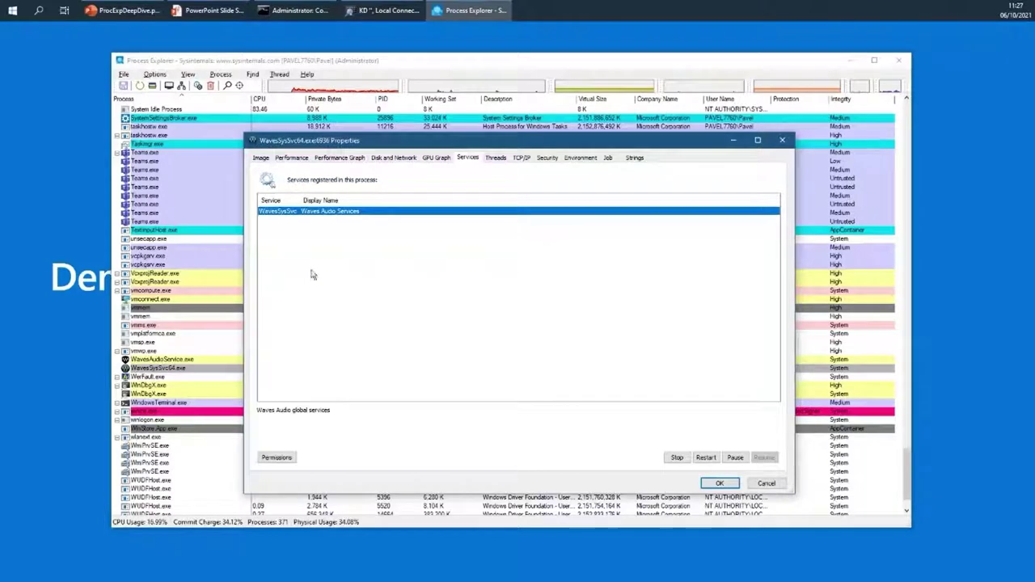
drag(387, 146, 421, 148)
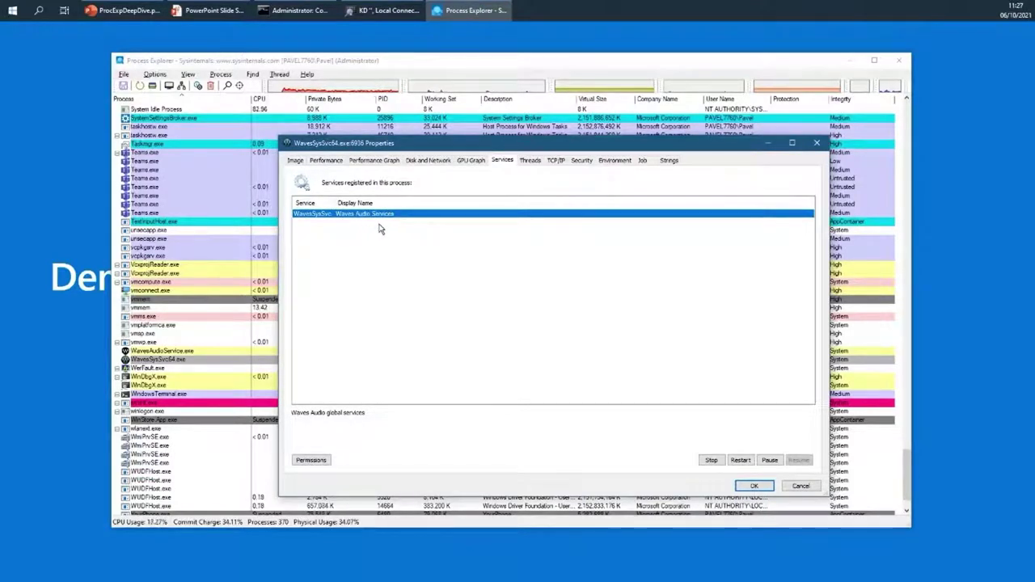
click(816, 143)
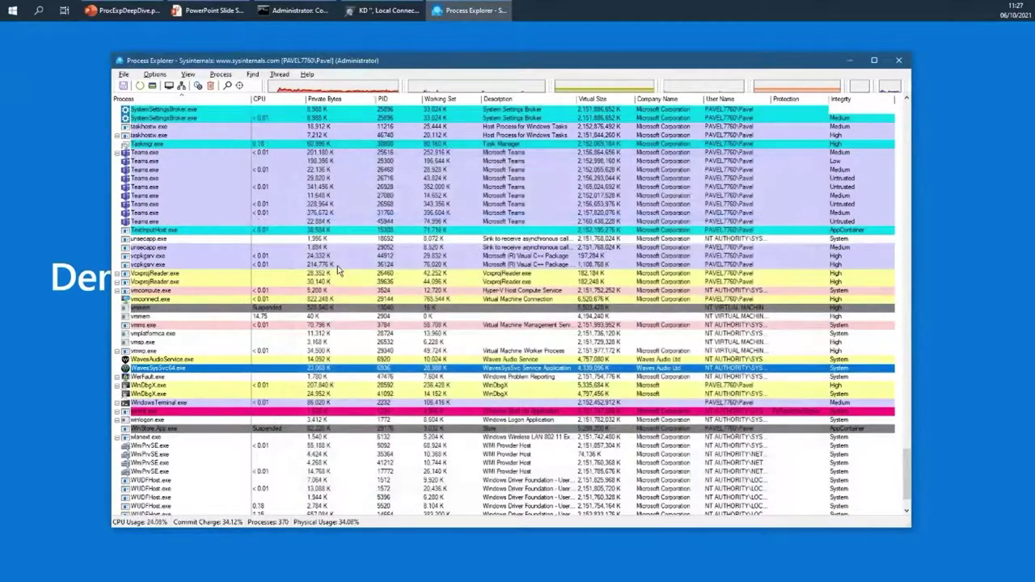
Inspect the services registered in the svchost.exe process with PID 10284 and close its properties
scroll(344, 275, down, 2)
scroll(343, 270, up, 12)
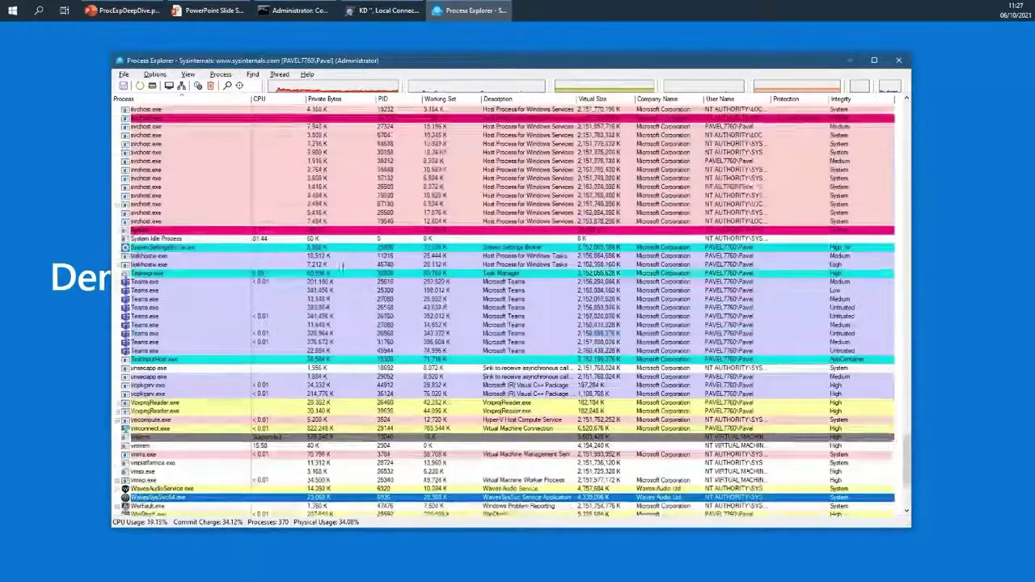
scroll(342, 218, up, 6)
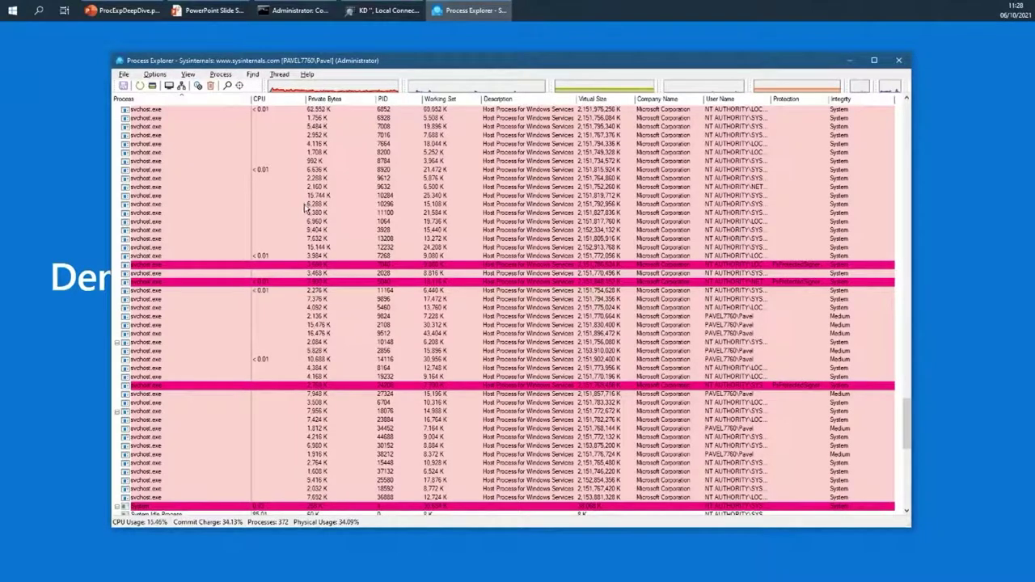
double_click(376, 196)
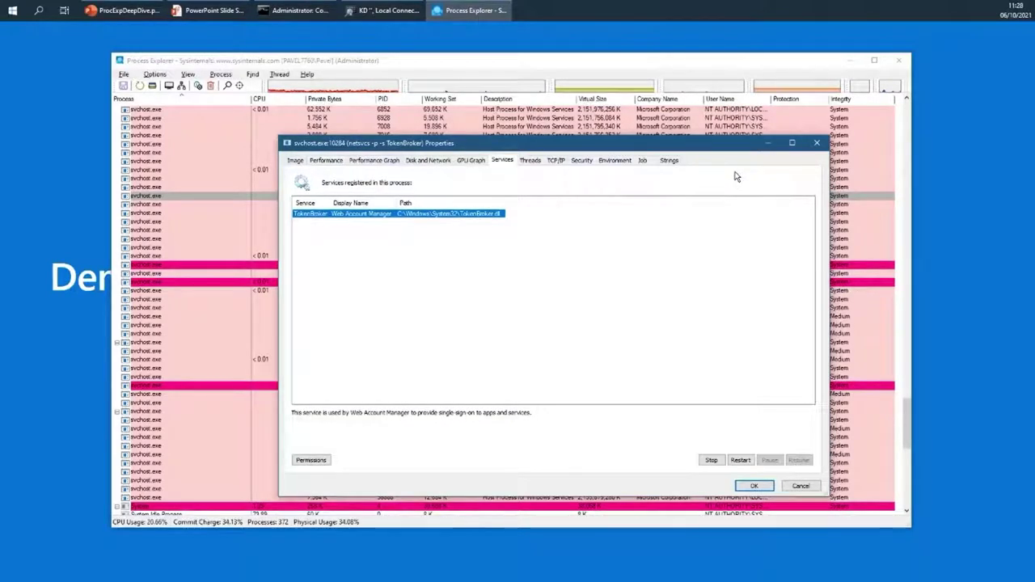
click(816, 143)
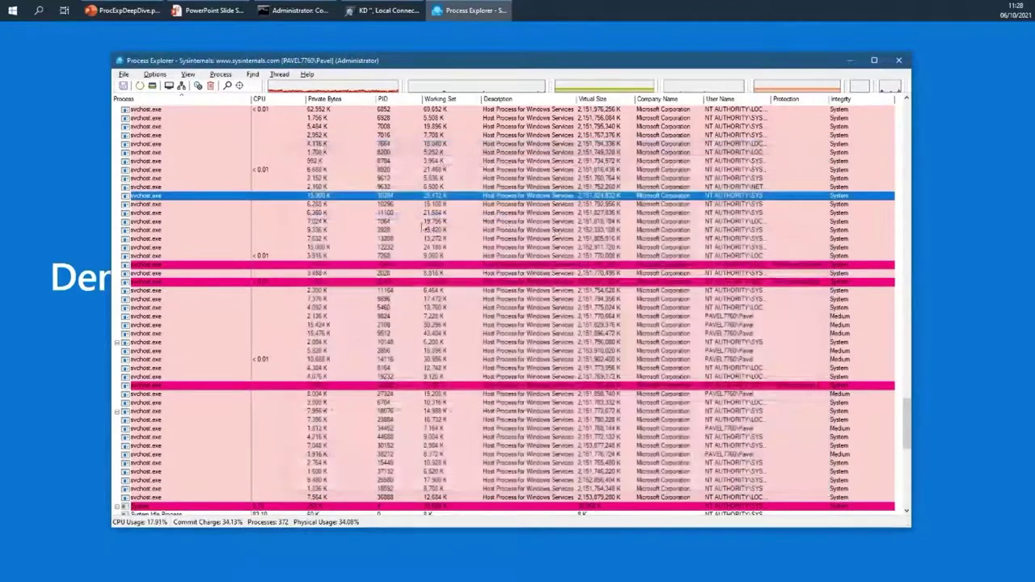
Inspect the services in the first svchost.exe process, widening the Service column and reading the DcomLaunch description, and close its properties
scroll(351, 247, up, 20)
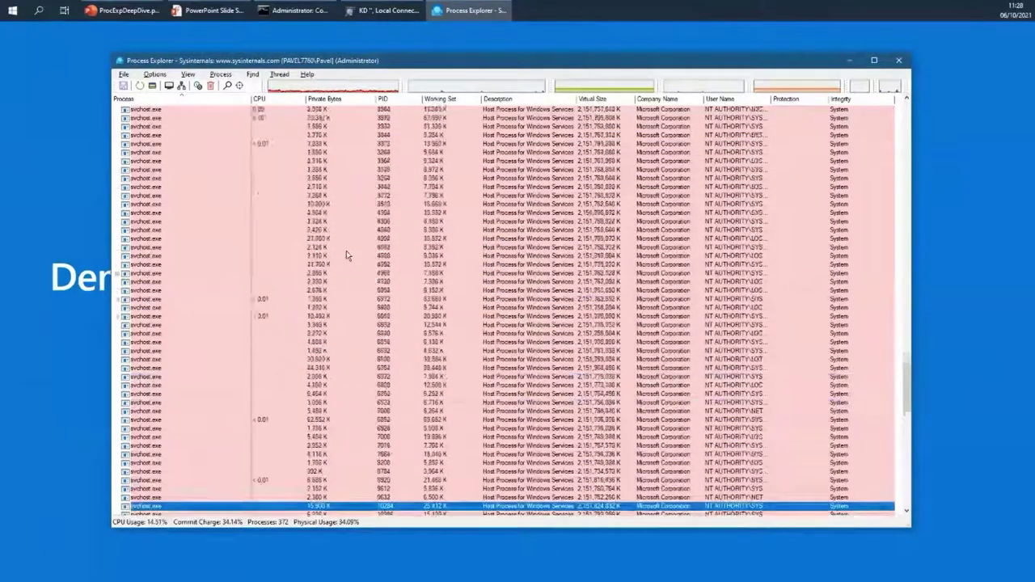
scroll(346, 256, up, 8)
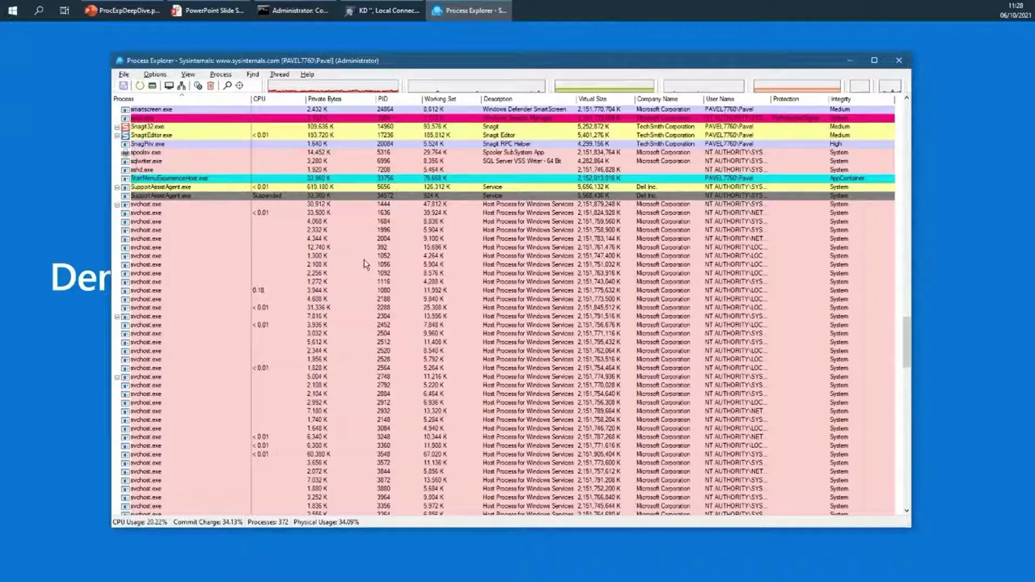
double_click(433, 205)
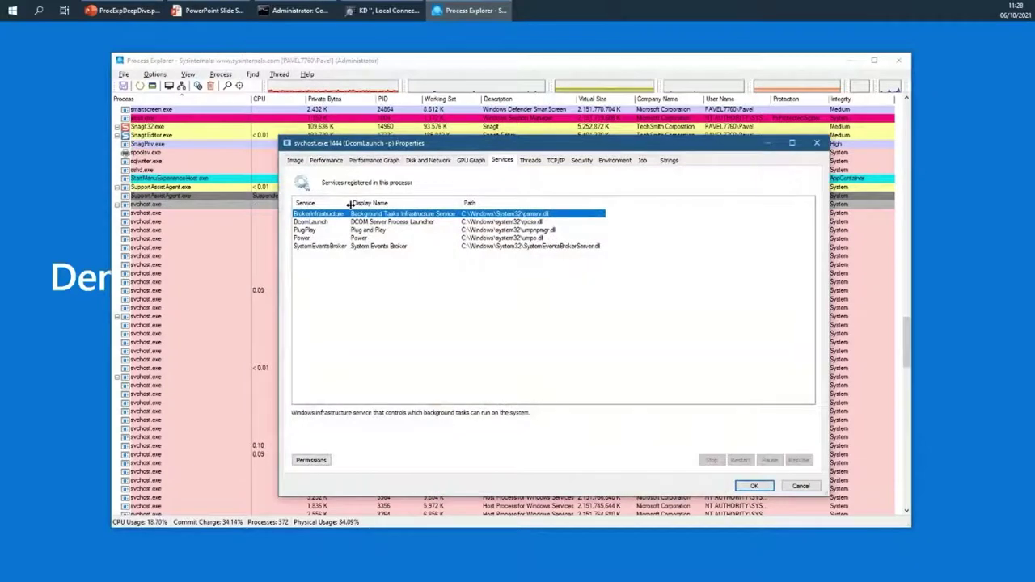
drag(354, 203, 365, 203)
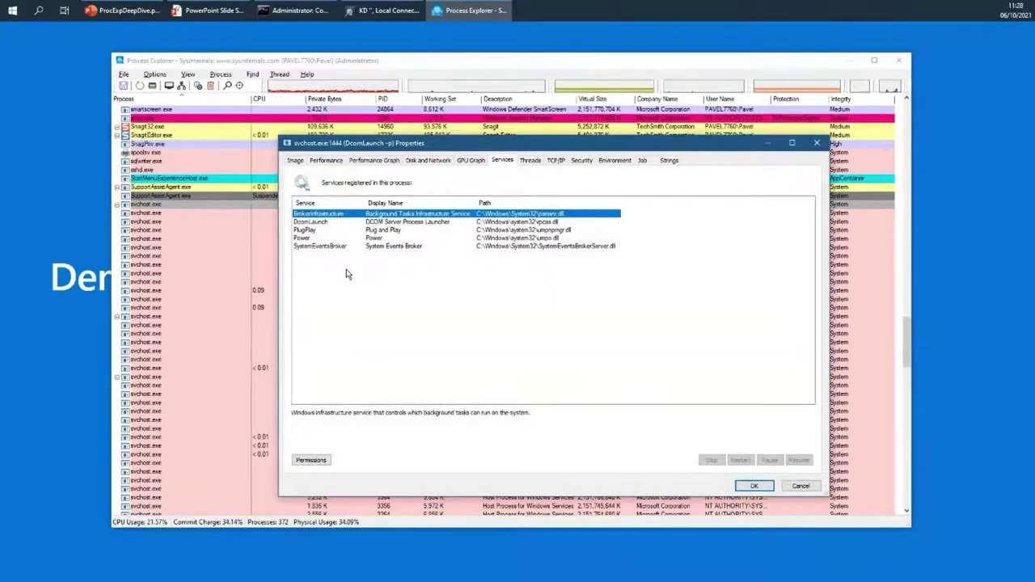
click(420, 225)
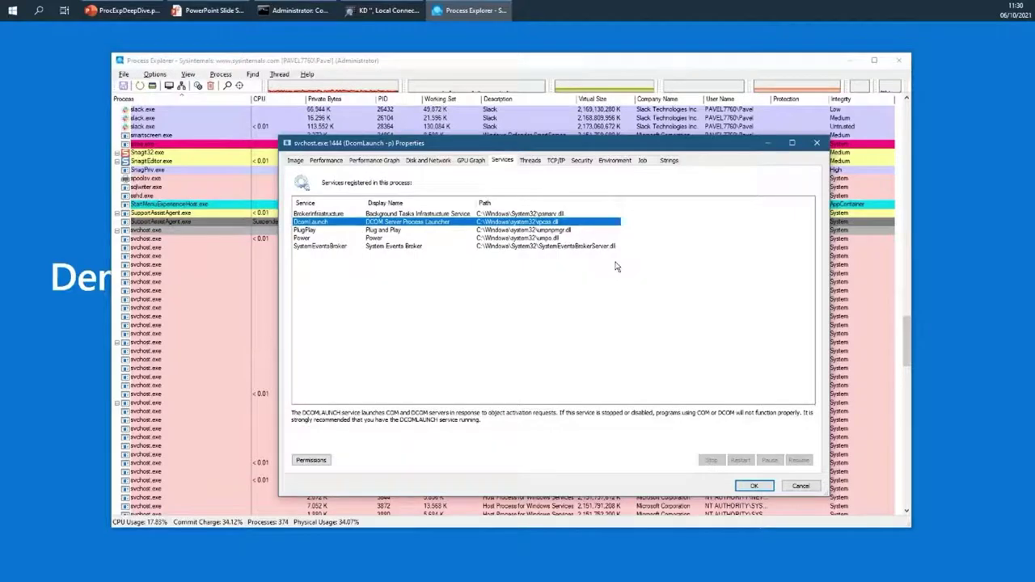
click(816, 143)
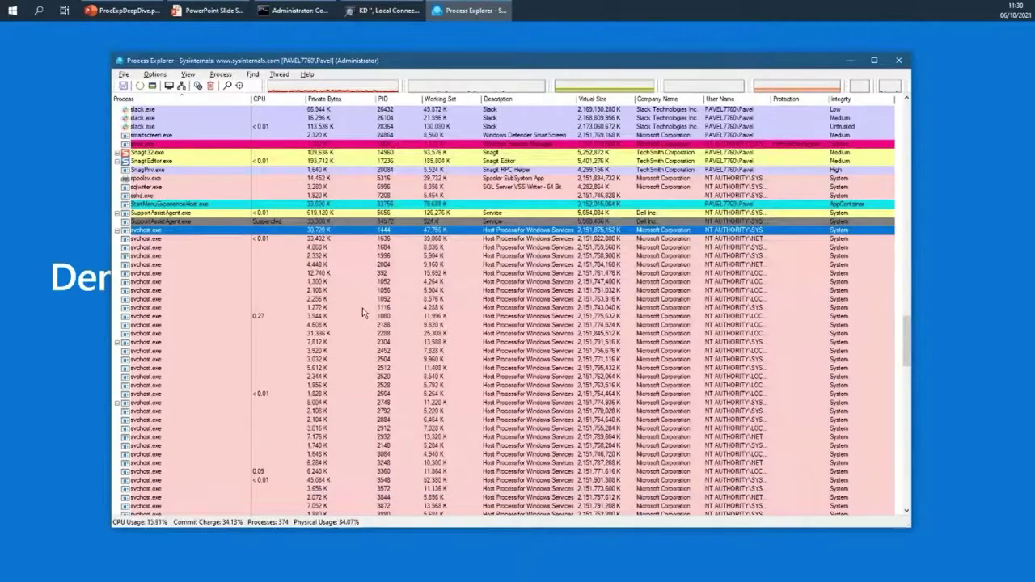
Launch Calculator and locate its Calculator.exe process in the process list
scroll(363, 309, down, 3)
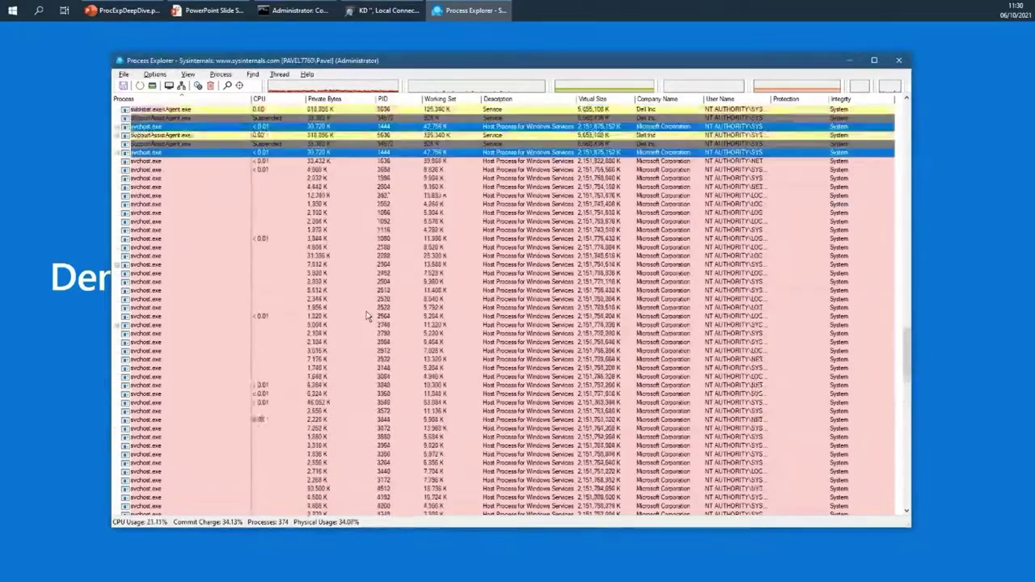
scroll(365, 315, up, 6)
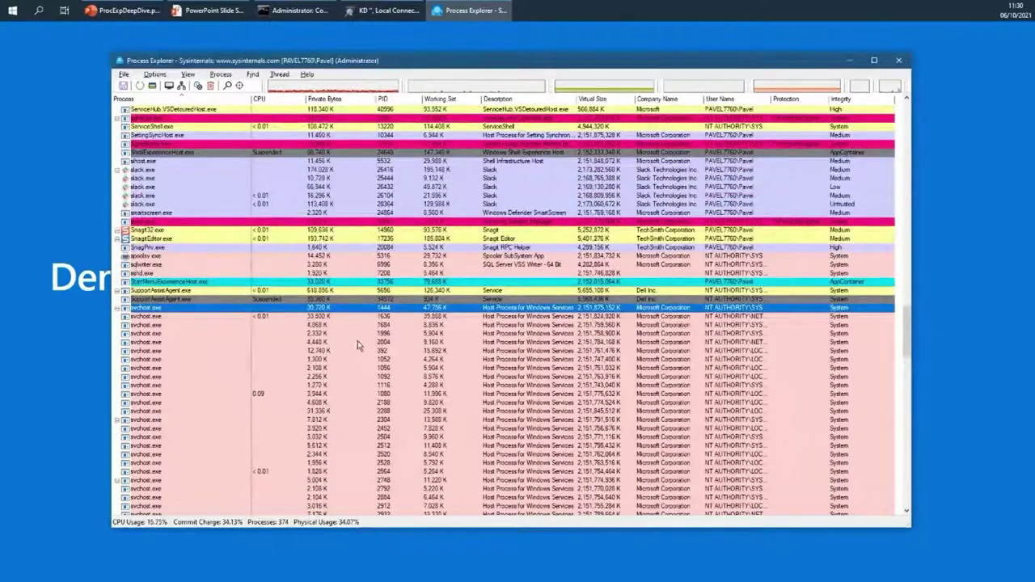
scroll(351, 343, up, 2)
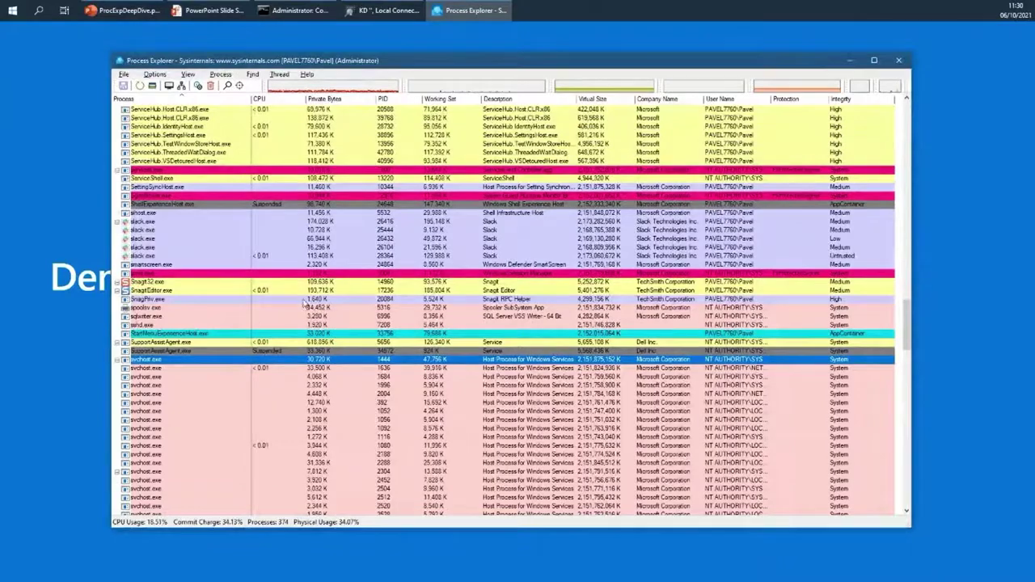
scroll(303, 303, up, 15)
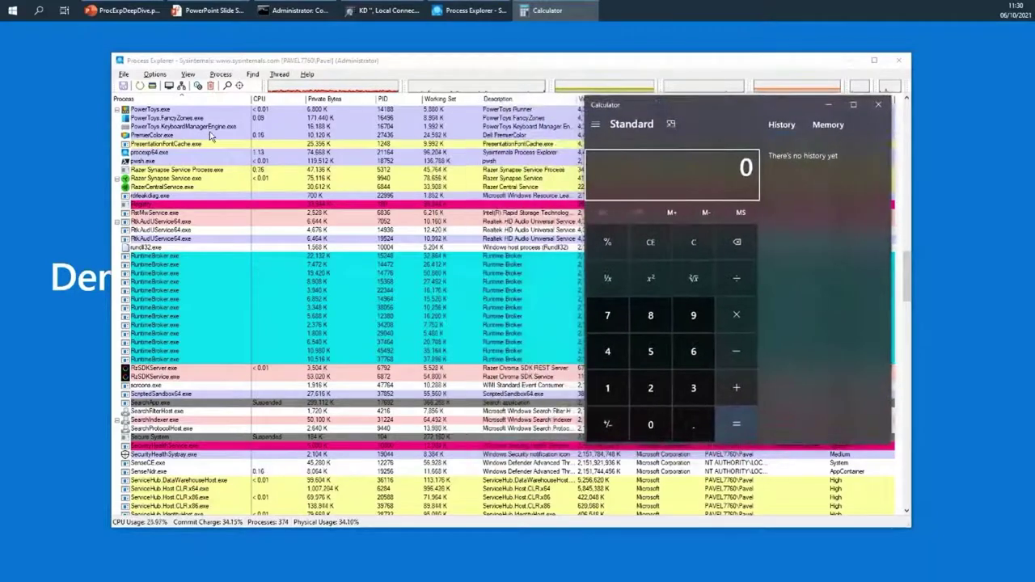
click(202, 137)
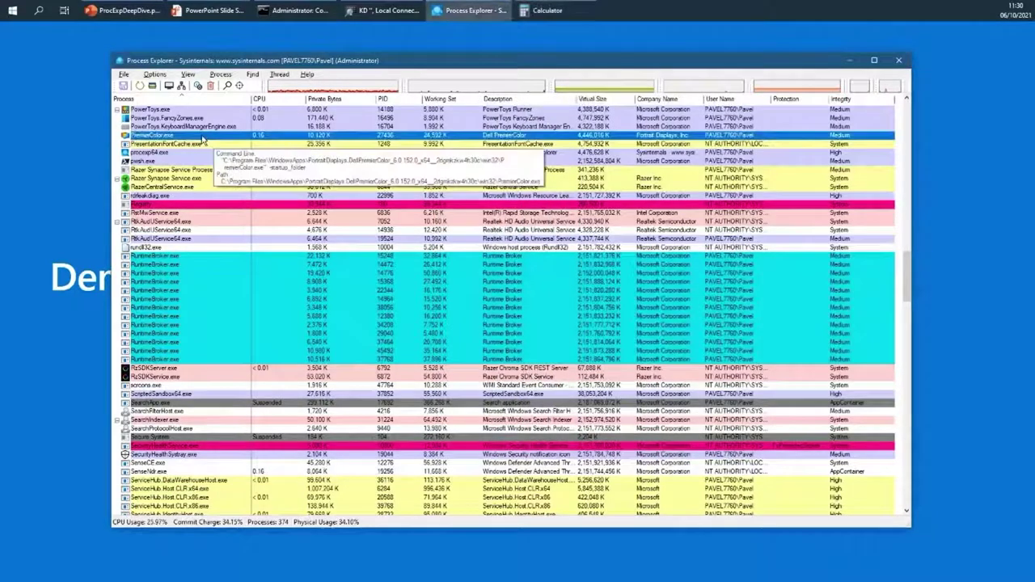
scroll(201, 135, up, 20)
click(192, 162)
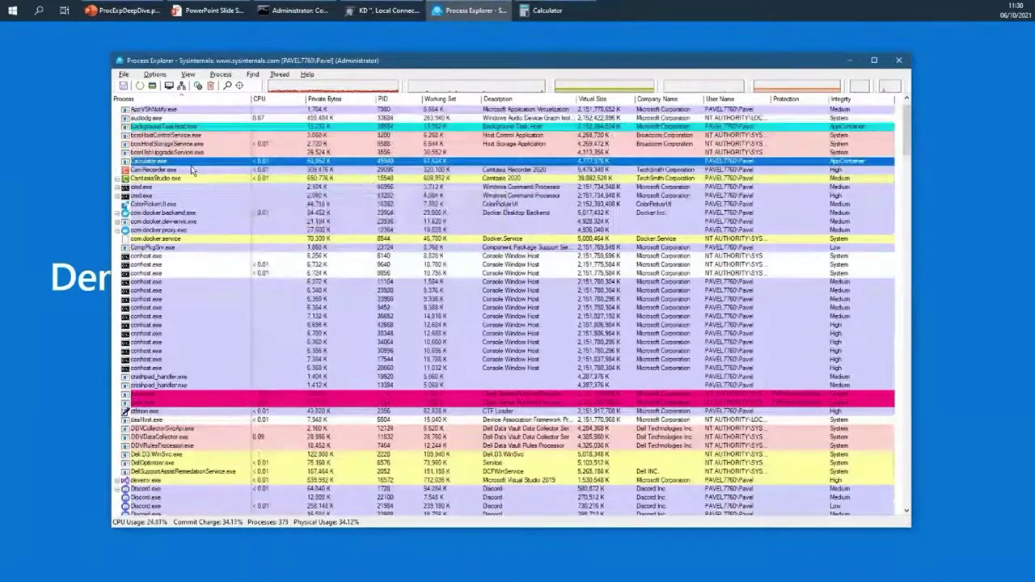
click(193, 170)
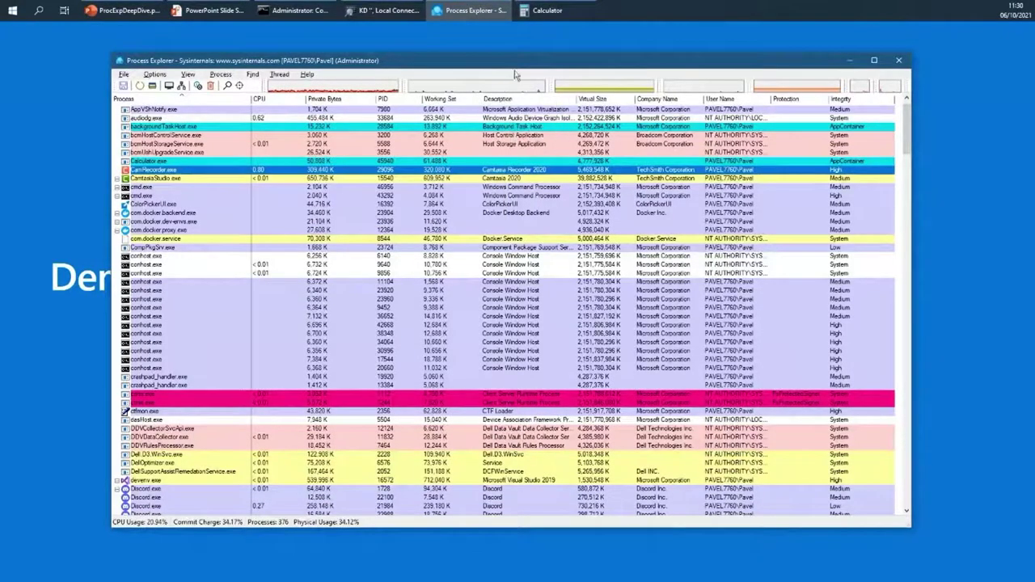
Move the Calculator window clear of its process row, and minimize, restore and minimize it again to watch its process state
click(546, 17)
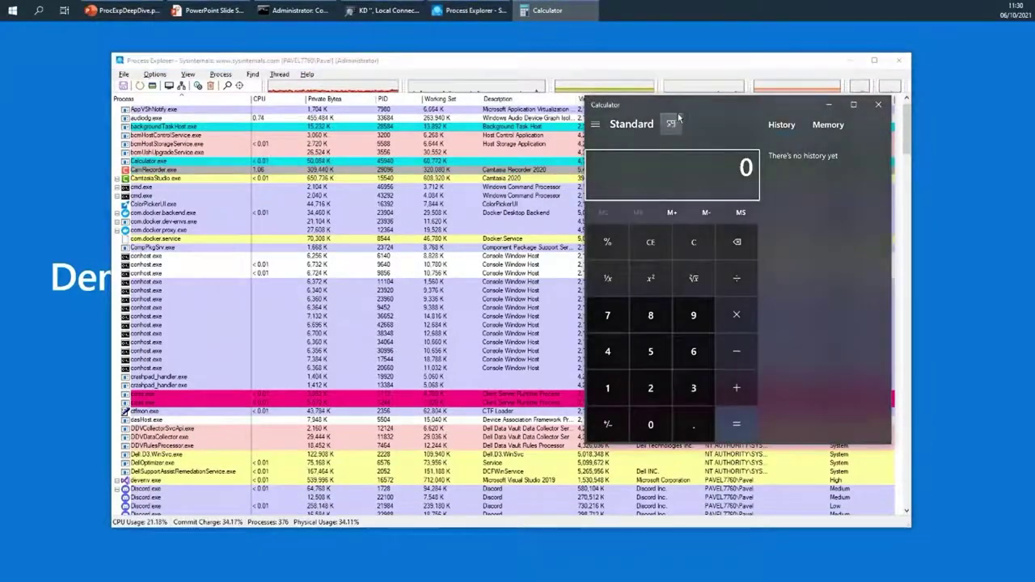
drag(687, 104, 750, 136)
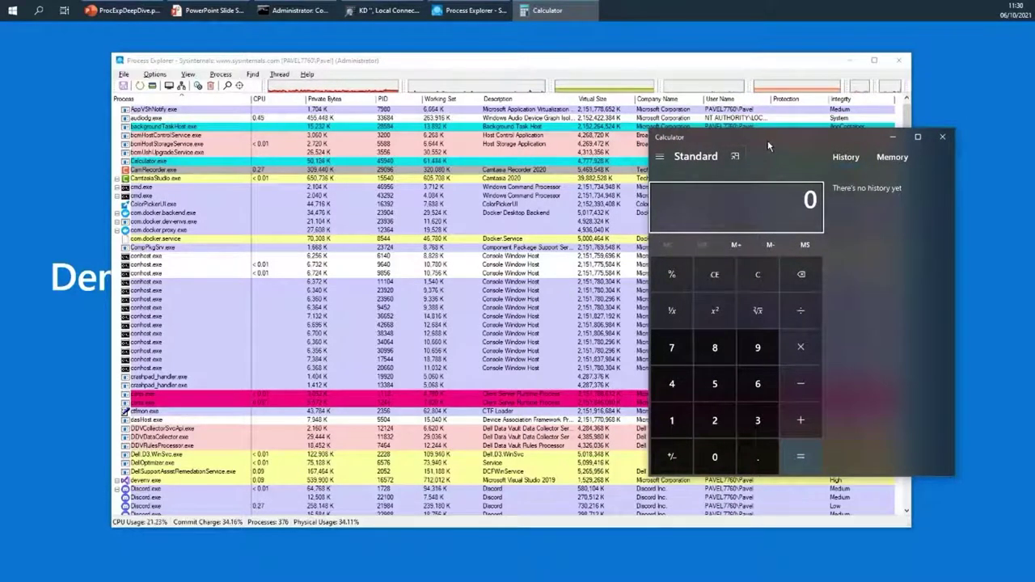
drag(768, 140, 759, 207)
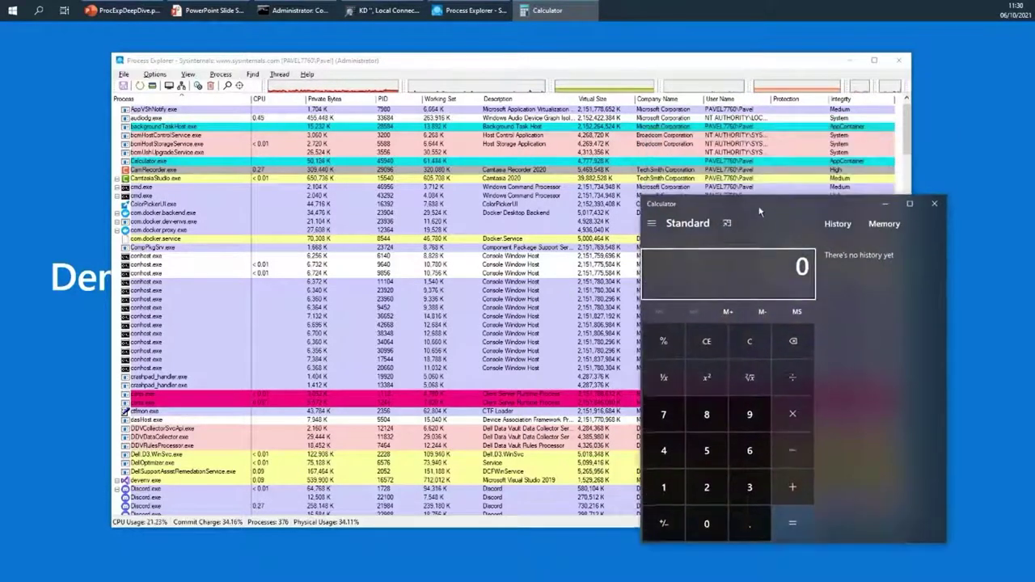
click(883, 207)
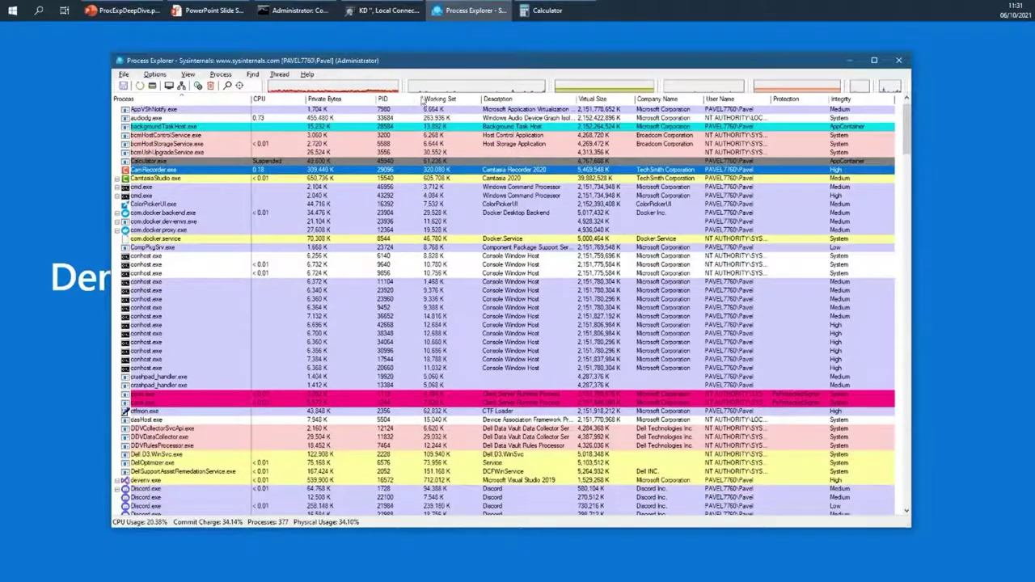
click(539, 13)
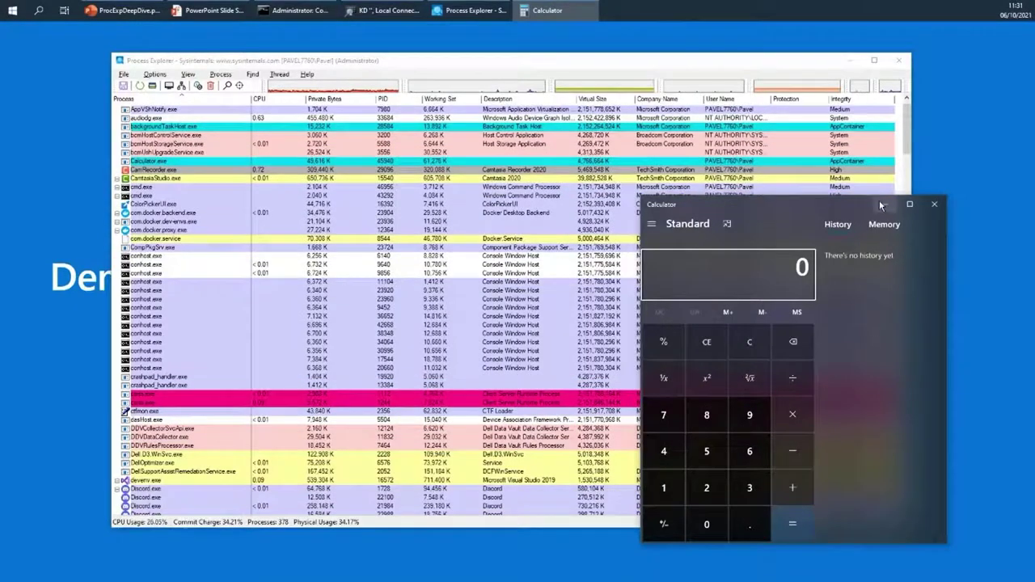
click(880, 204)
Examine the two explorer.exe processes highlighted as immersive in the process list
click(295, 240)
scroll(295, 253, down, 4)
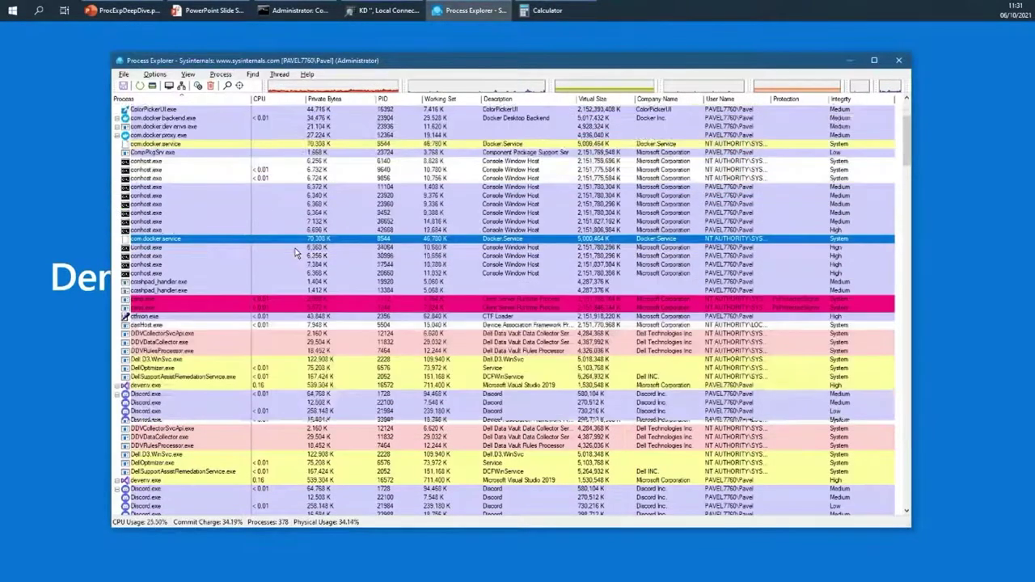
scroll(295, 253, down, 8)
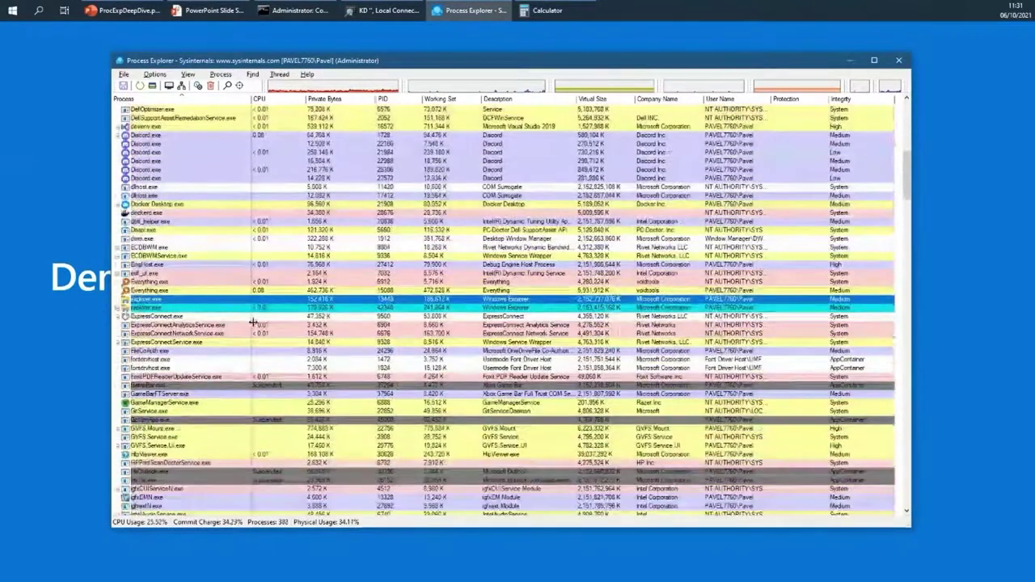
click(202, 324)
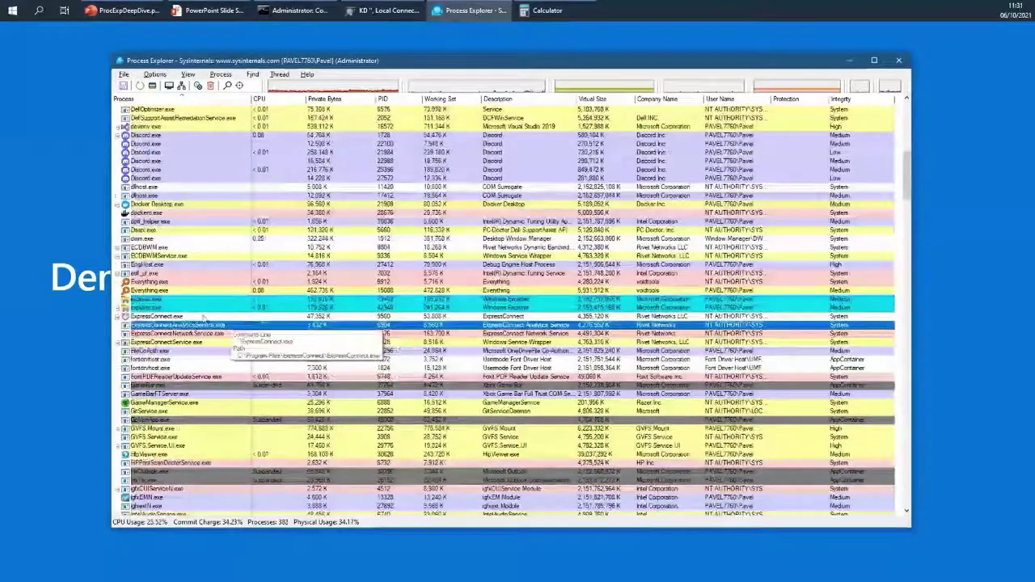
scroll(203, 317, down, 1)
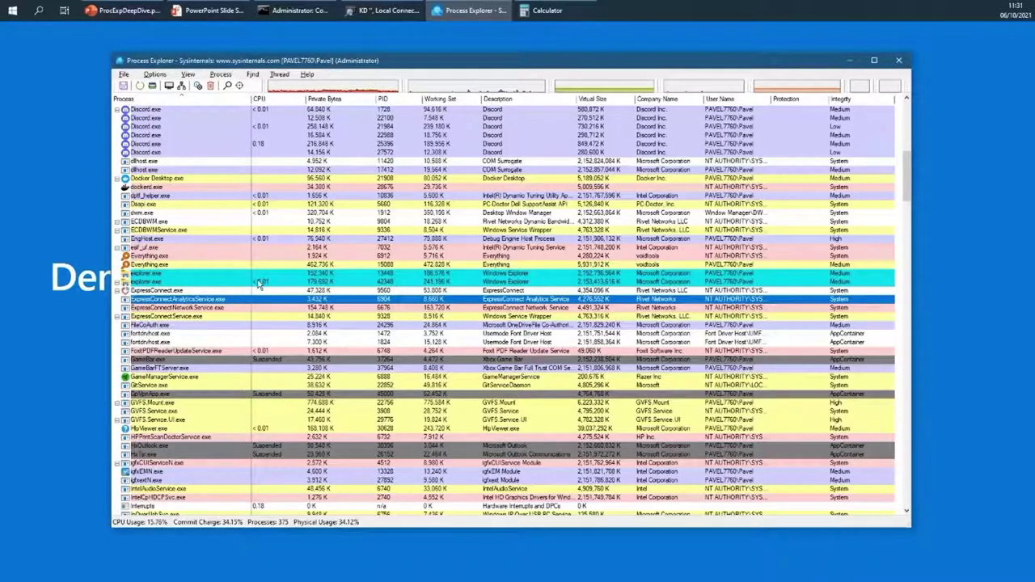
mouse_move(239, 279)
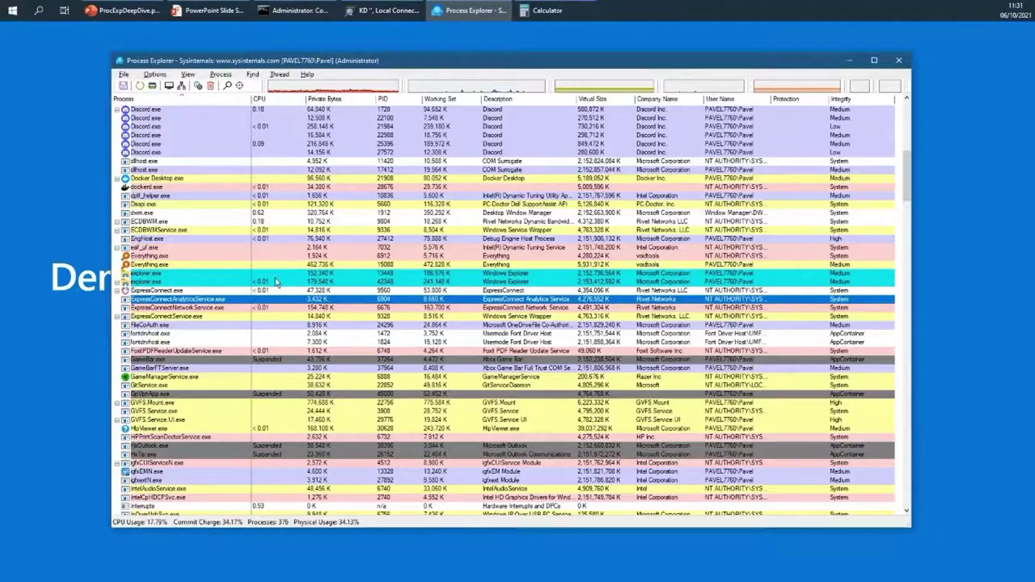
View the command line, path and package of a RuntimeBroker.exe process, and return to Calculator.exe in the list
scroll(279, 283, up, 15)
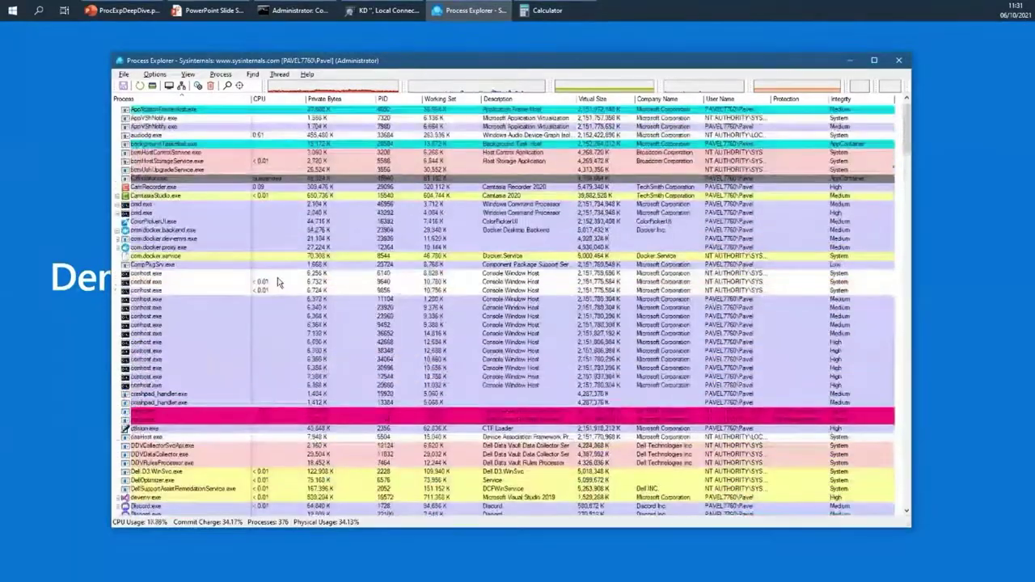
scroll(279, 283, down, 18)
scroll(278, 283, down, 20)
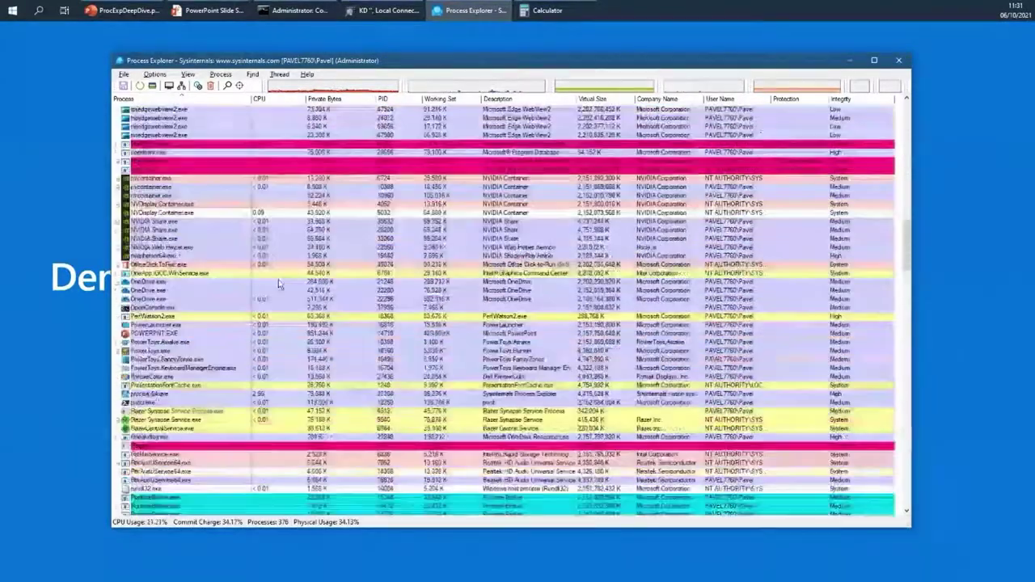
scroll(232, 271, down, 1)
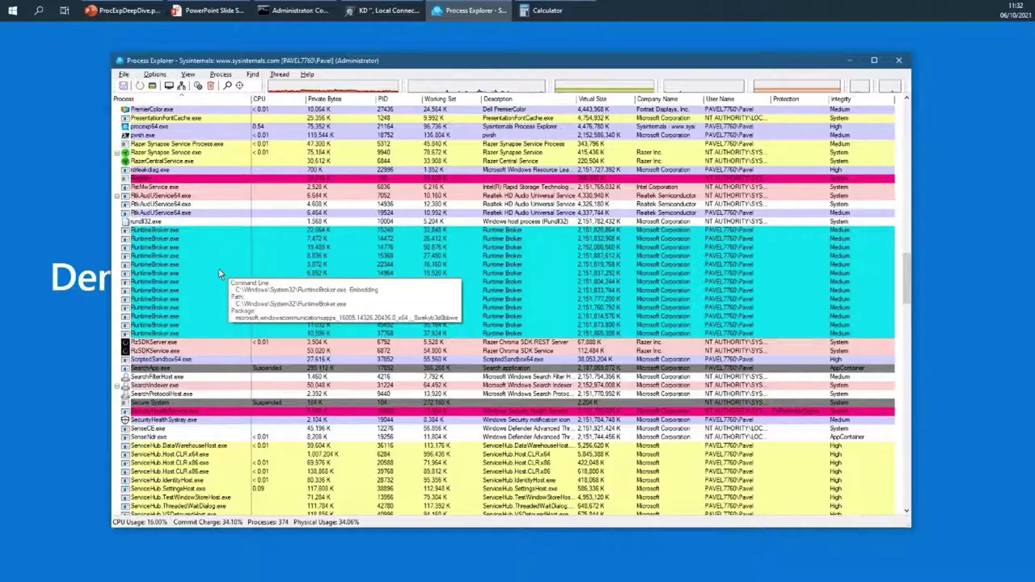
click(201, 214)
key(c)
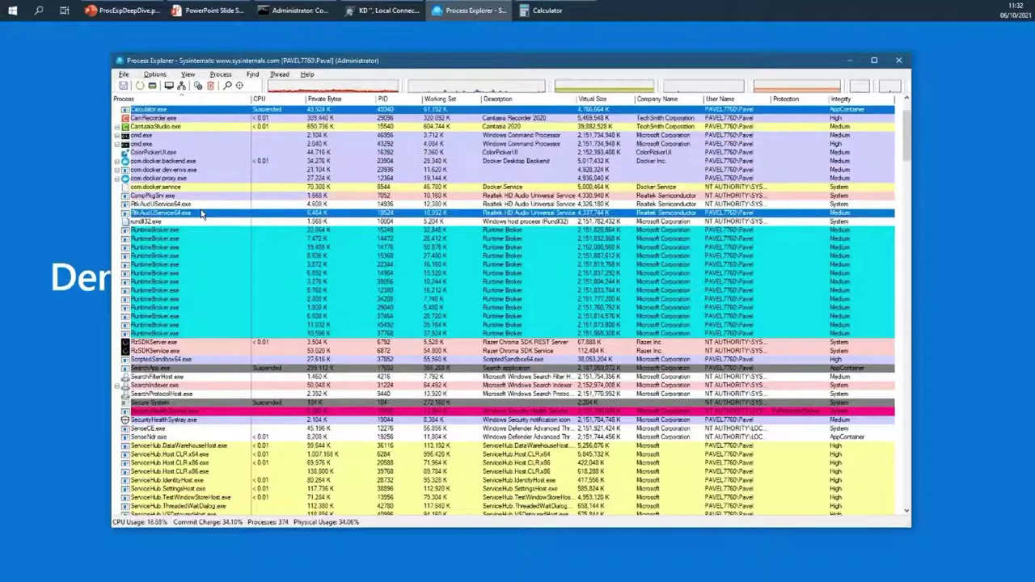
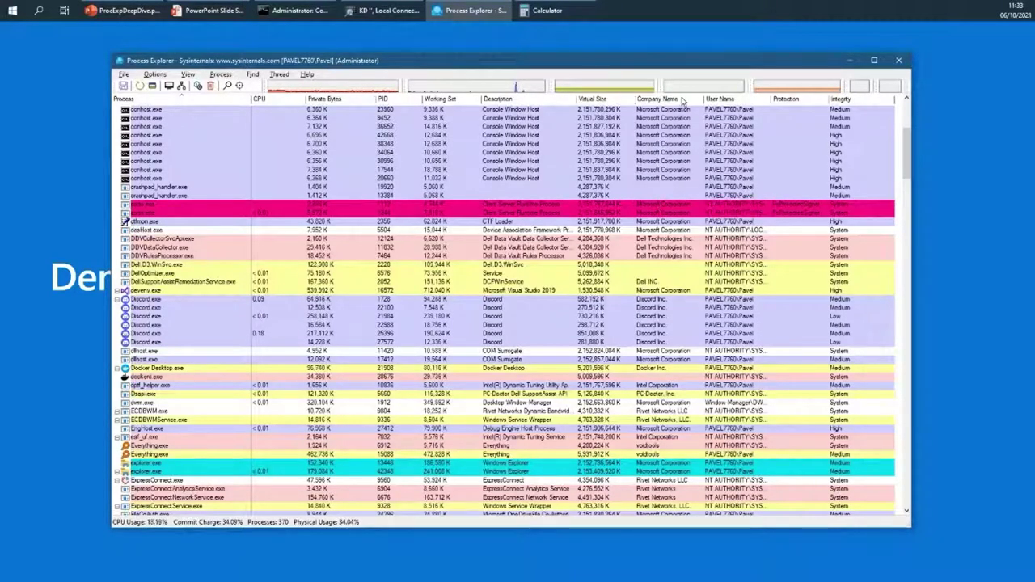
Sort the processes by Protection in descending order and bring the protected processes into view
drag(683, 66, 650, 66)
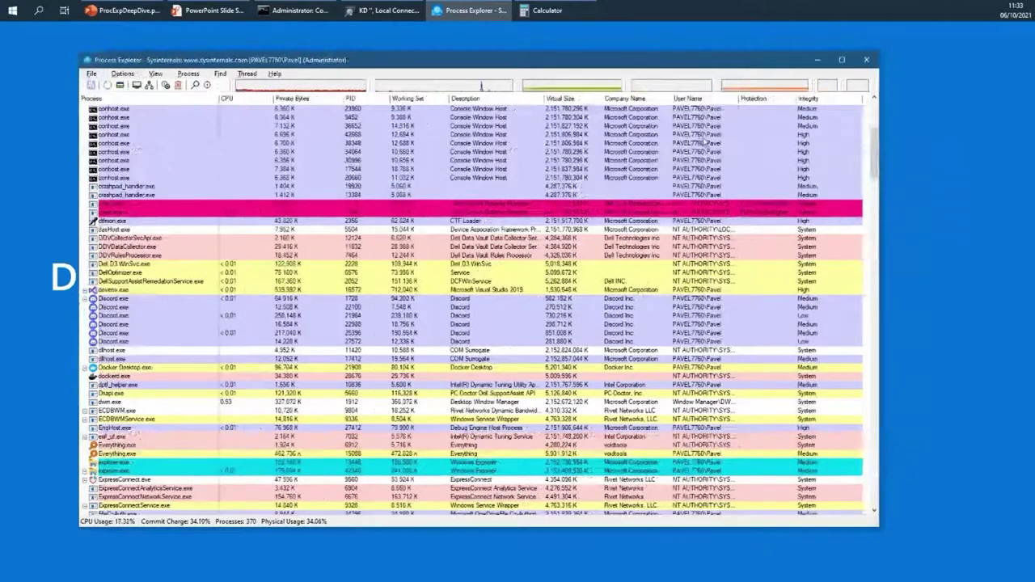
click(769, 99)
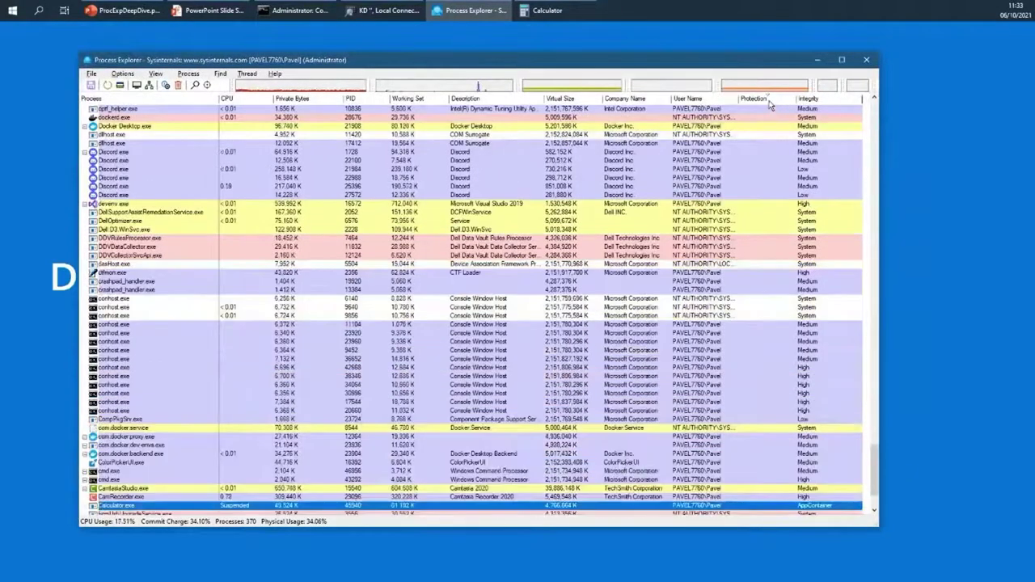
click(874, 119)
click(875, 118)
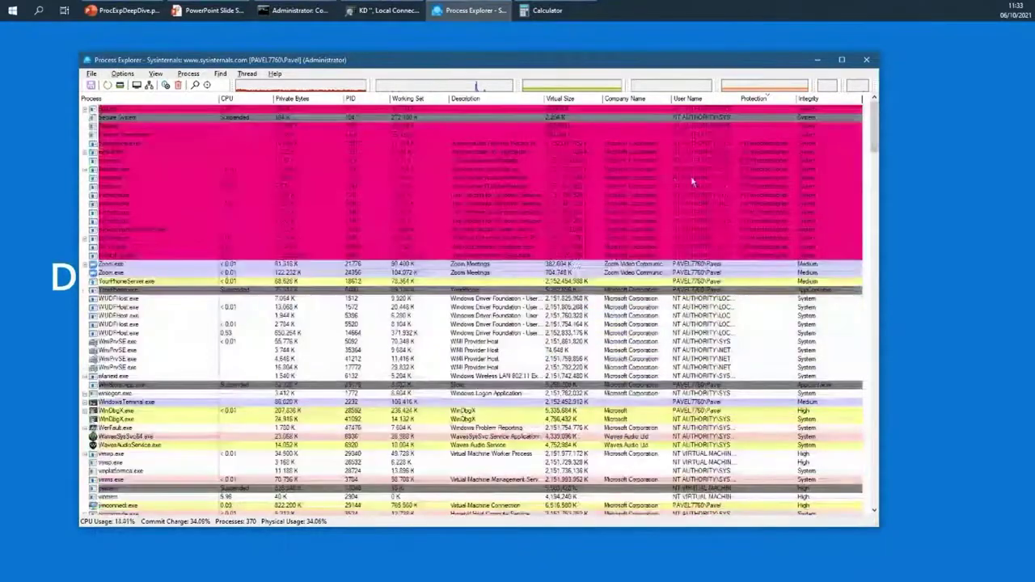
Select a protected svchost.exe process and widen the Protection column to read the full protection levels
click(766, 187)
click(765, 212)
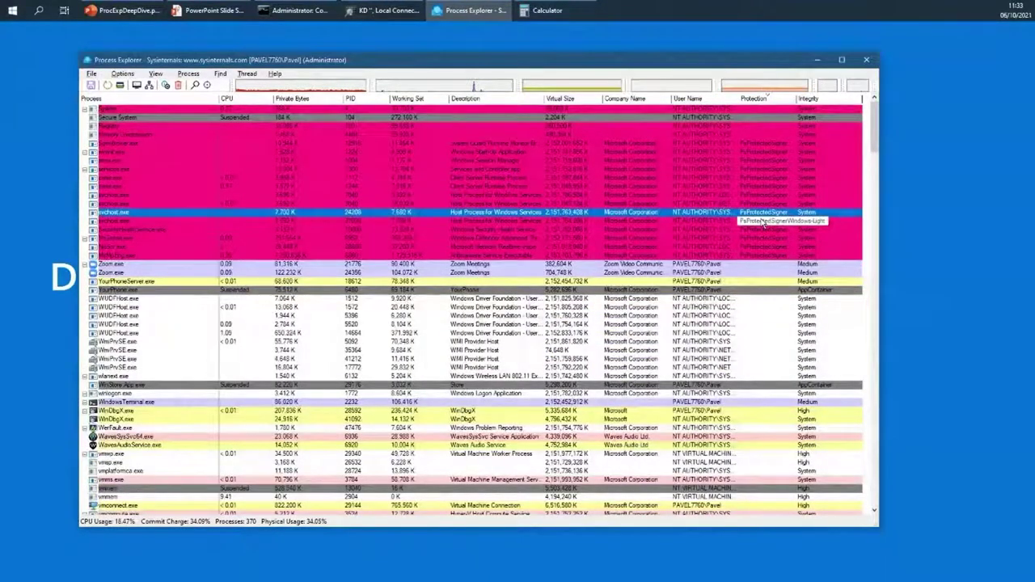
drag(796, 99, 829, 99)
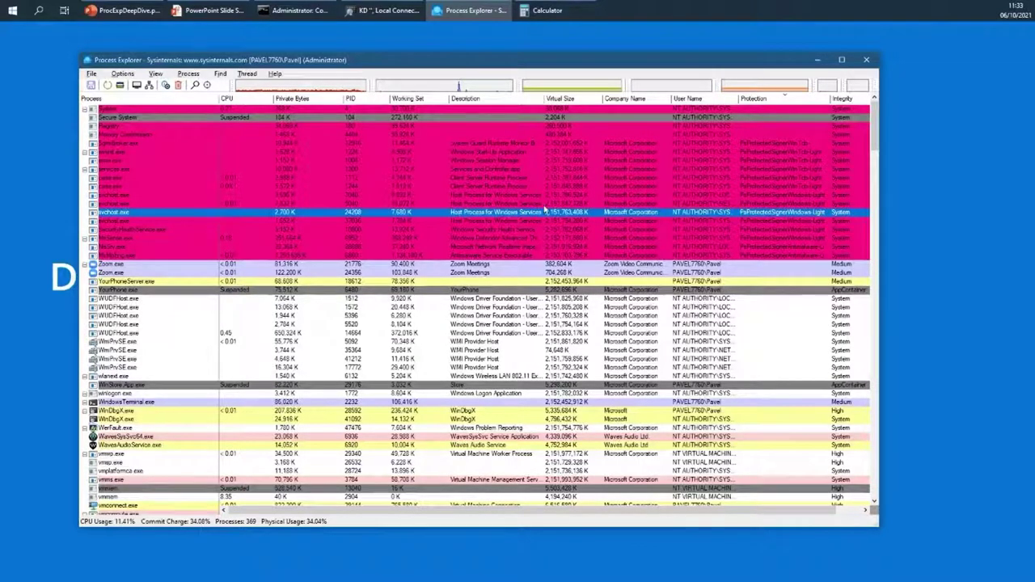
mouse_move(168, 182)
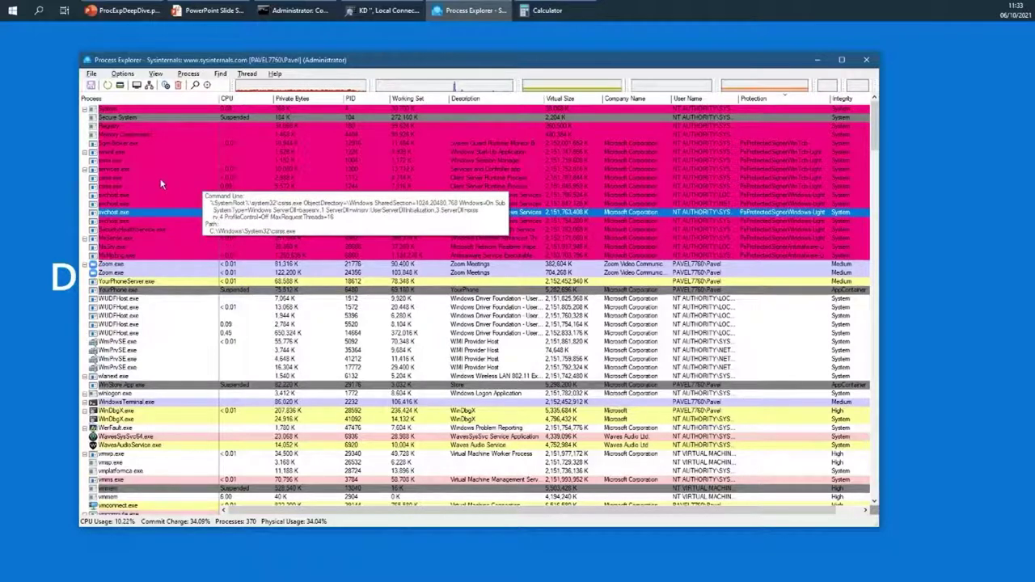
Enable the Jobs highlight color for the process list in the color configuration
click(122, 74)
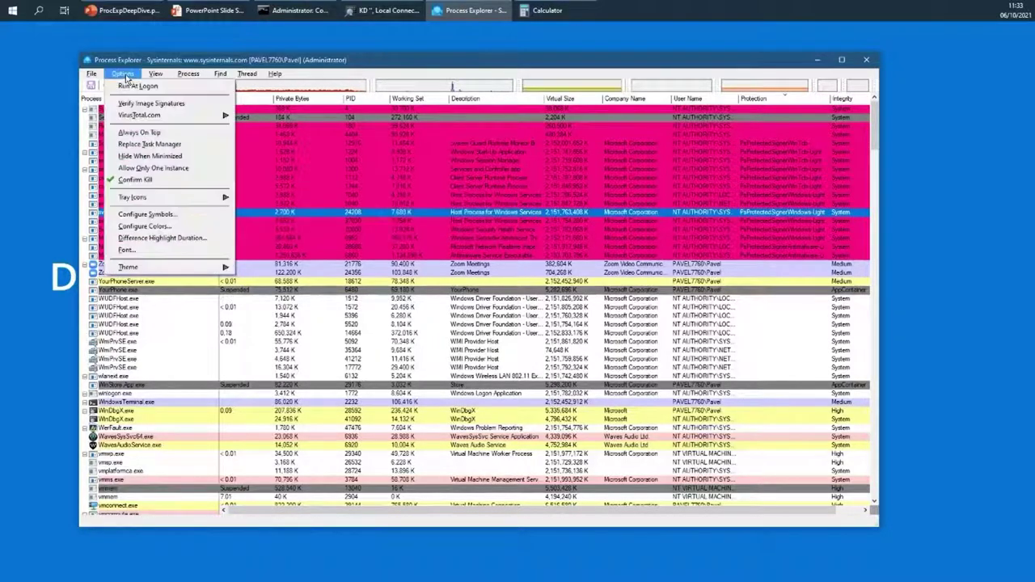
click(136, 226)
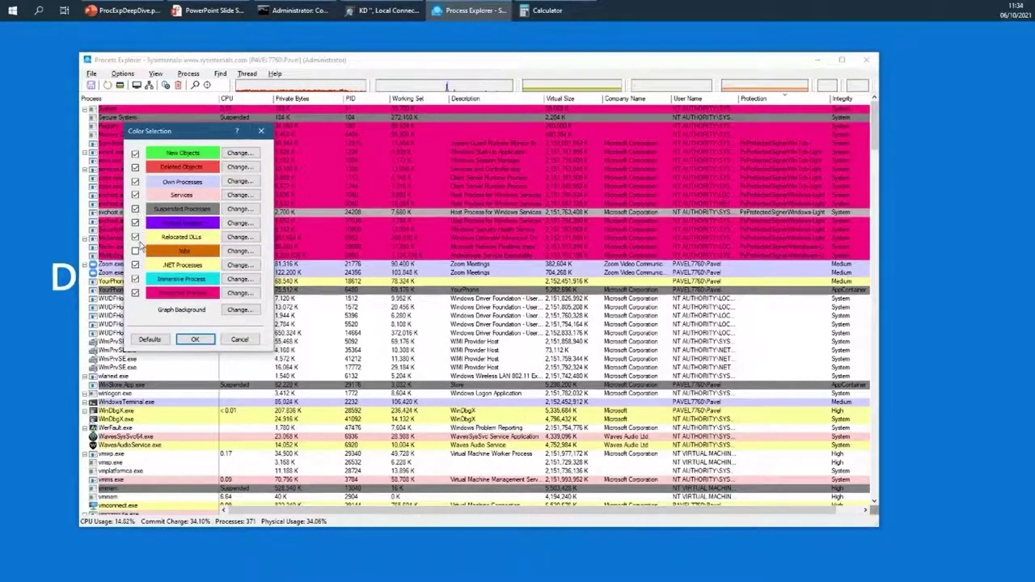
click(135, 251)
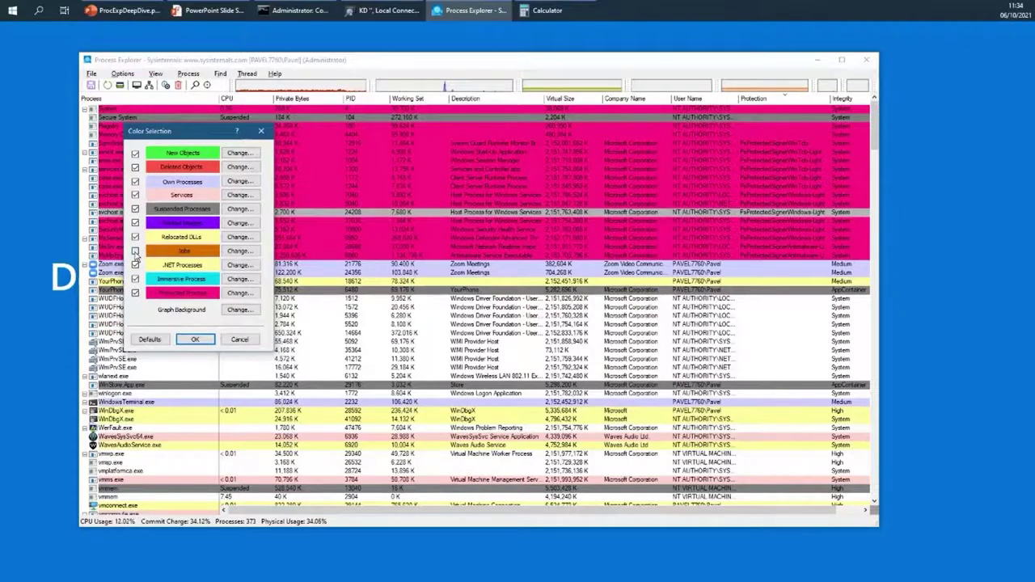
click(202, 338)
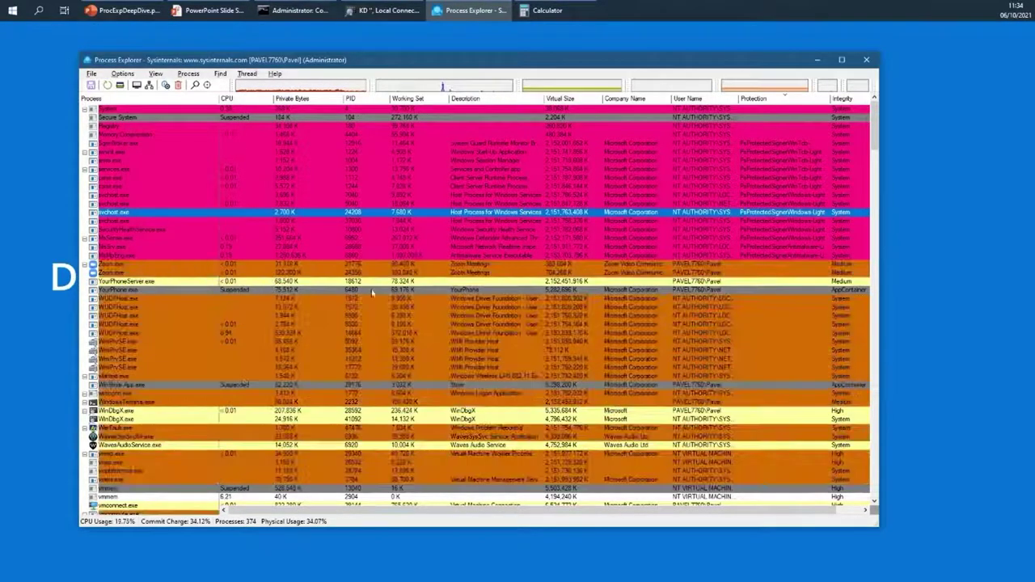
Open the properties of the WmiPrvSE.exe process with PID 5092 and look through its job name, member processes and limits
scroll(352, 296, down, 2)
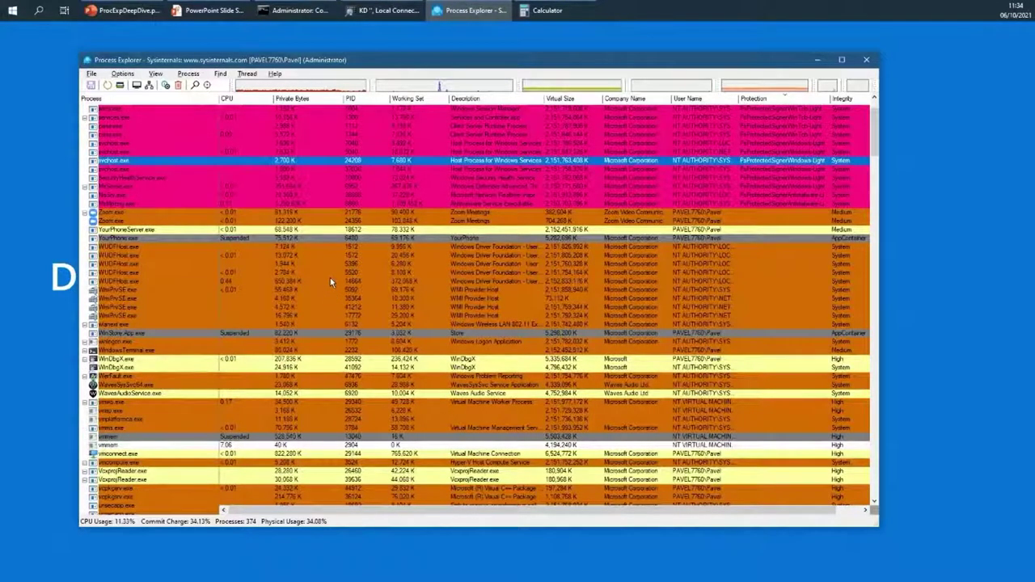
double_click(285, 291)
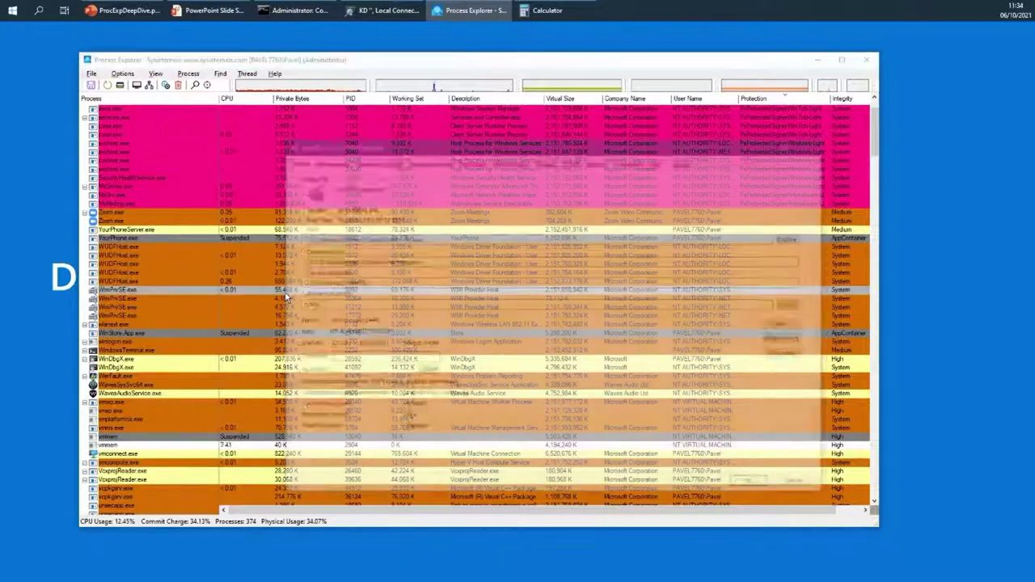
drag(445, 149, 355, 138)
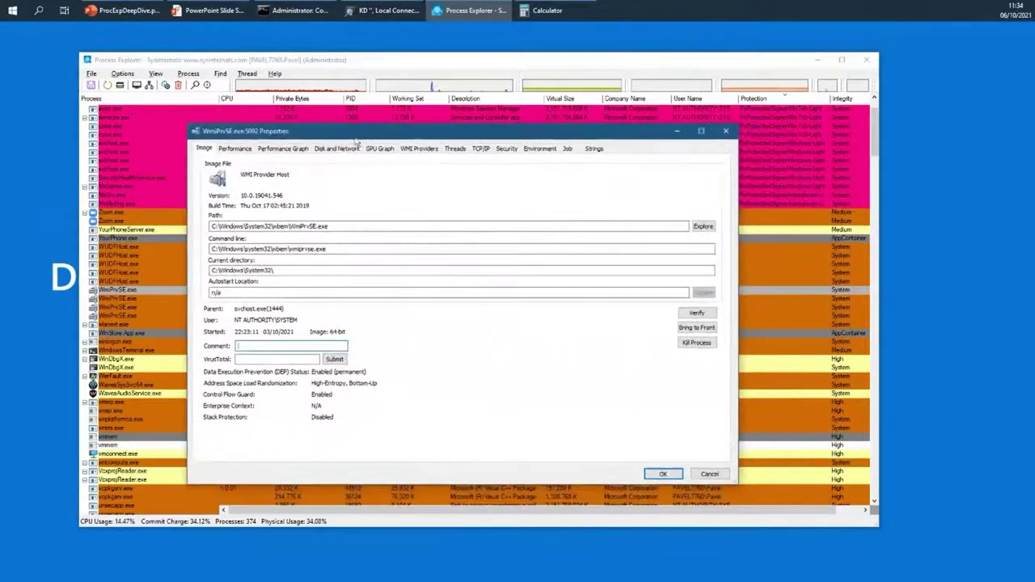
click(567, 151)
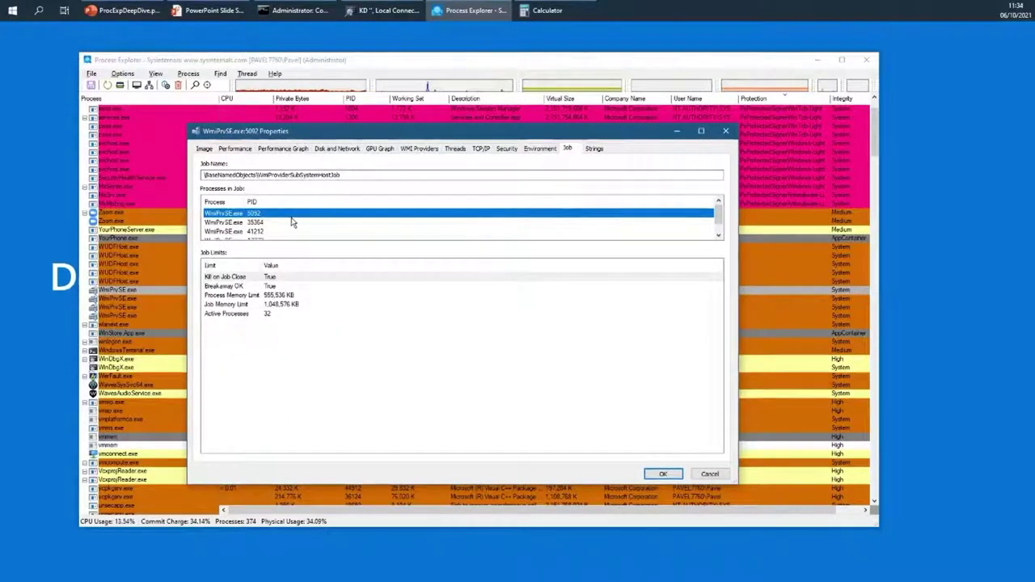
scroll(252, 230, down, 1)
scroll(245, 232, up, 1)
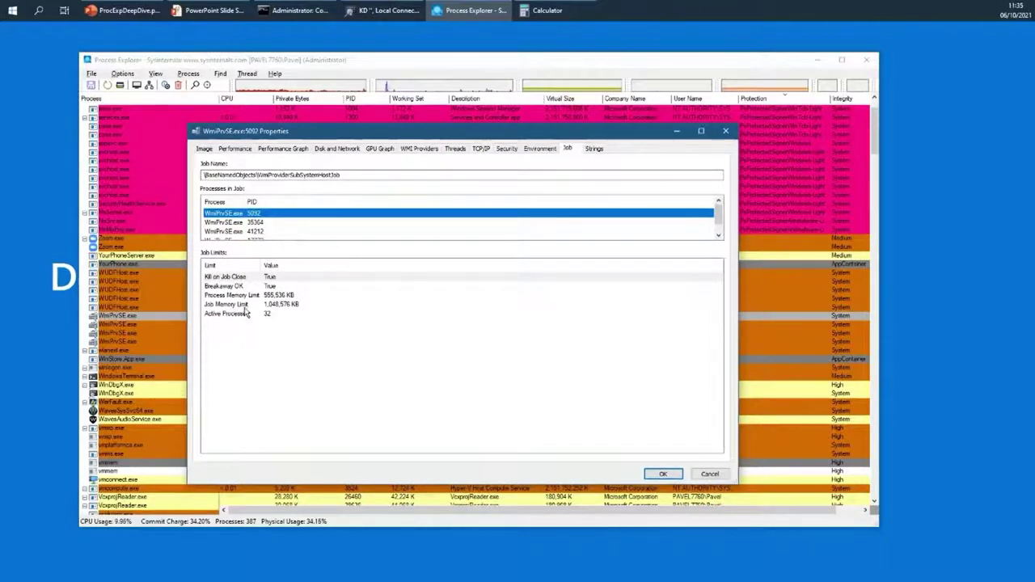
Examine the job memory limit and active processes limit of the WmiPrvSE.exe job, and close the properties
click(245, 306)
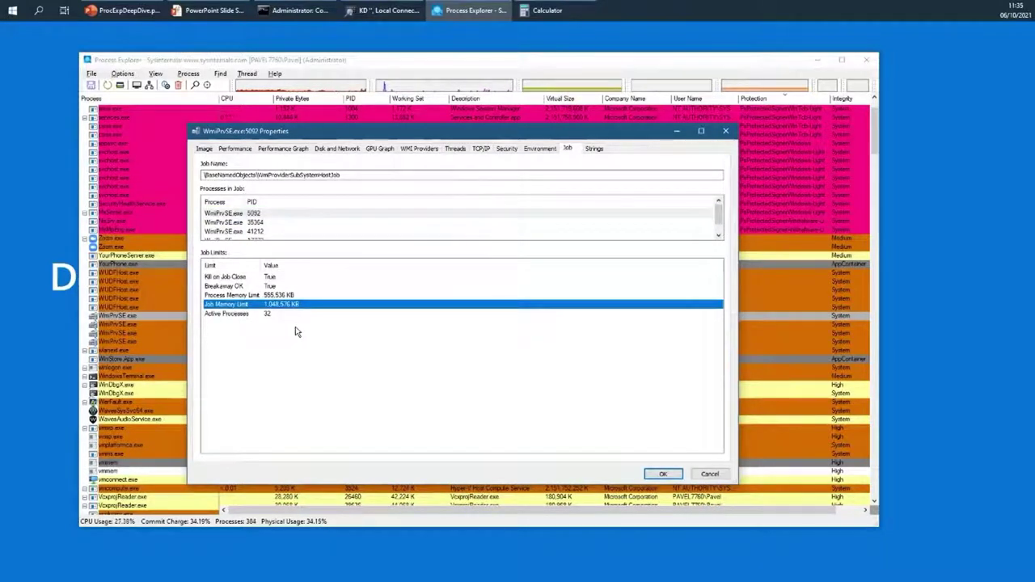
click(245, 314)
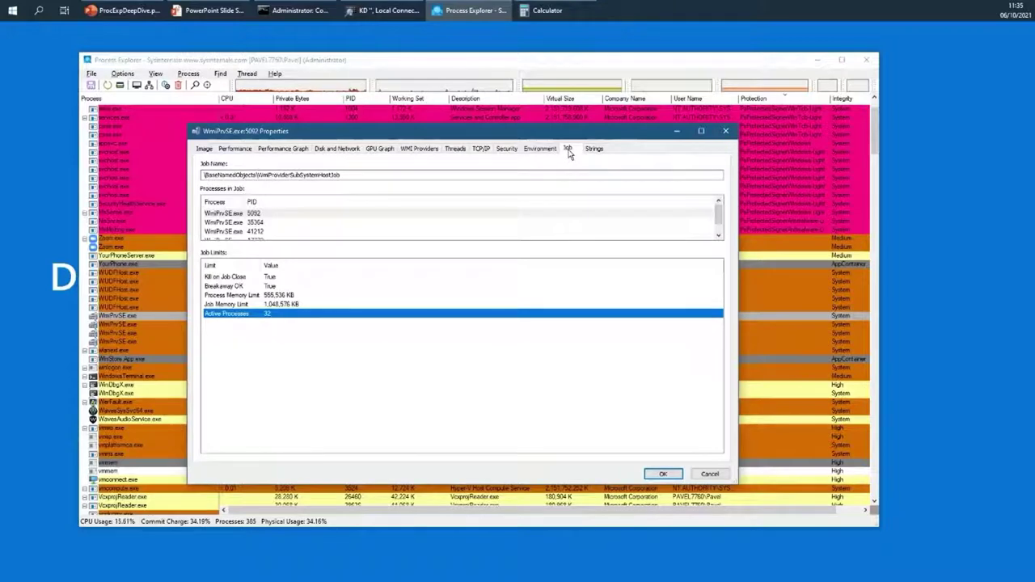
click(724, 130)
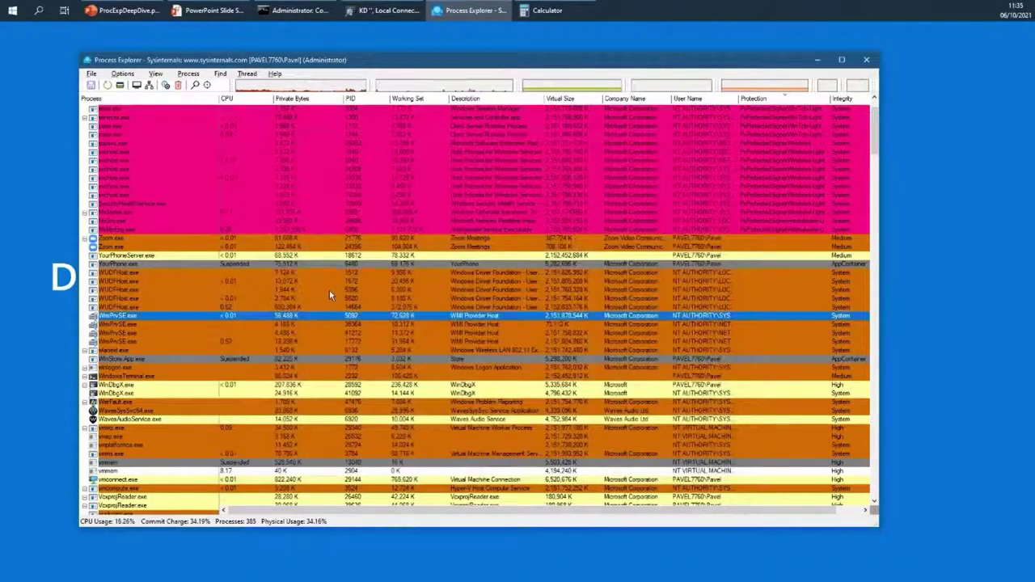
Browse the job-highlighted processes, and disable the Jobs highlight color in the color configuration
scroll(274, 285, down, 10)
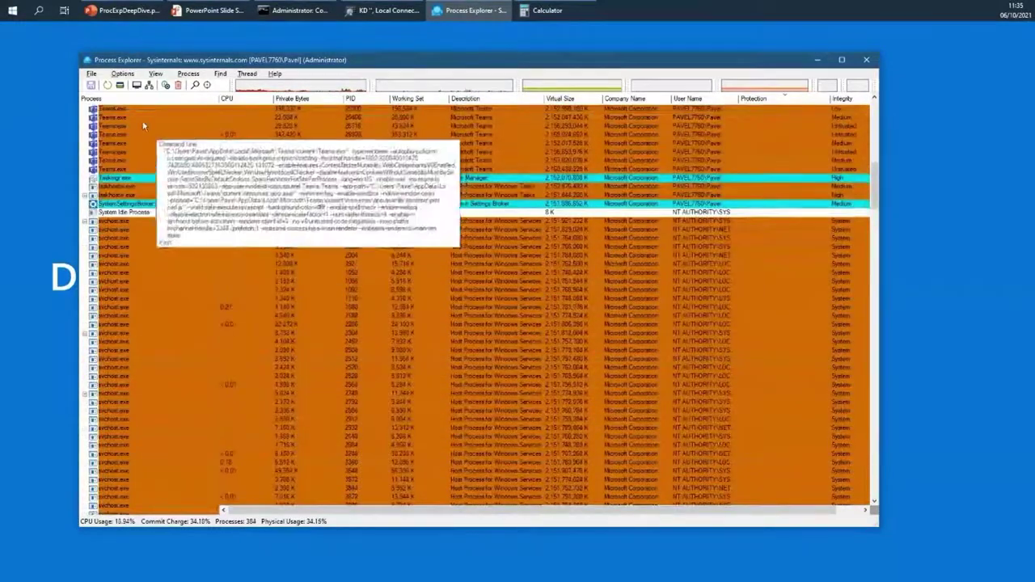
click(123, 73)
click(145, 226)
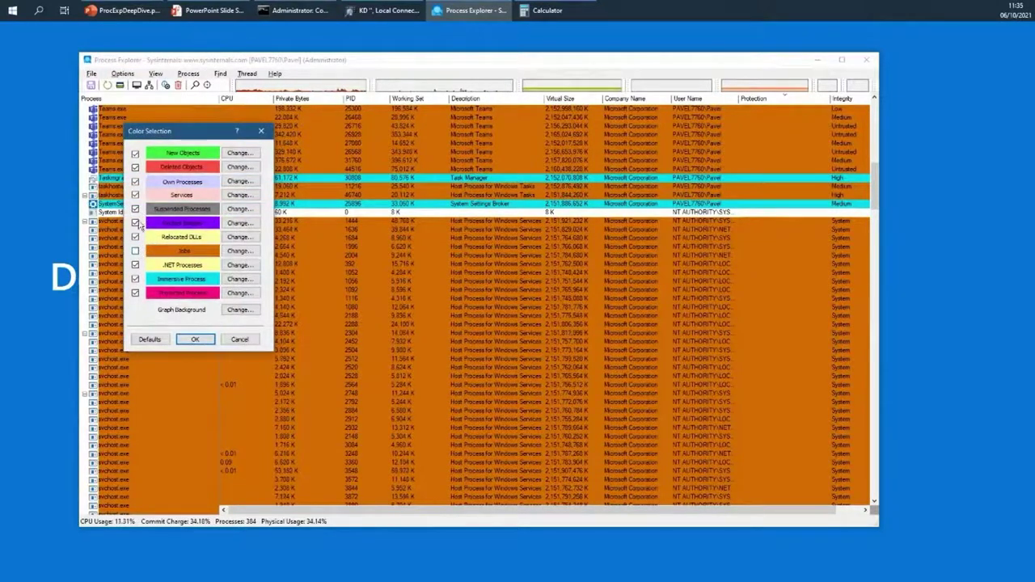
click(193, 339)
Show the lower pane with the threads of VcxprojReader.exe (PID 39636), shrink it slightly and widen its Start Time column
scroll(297, 231, up, 7)
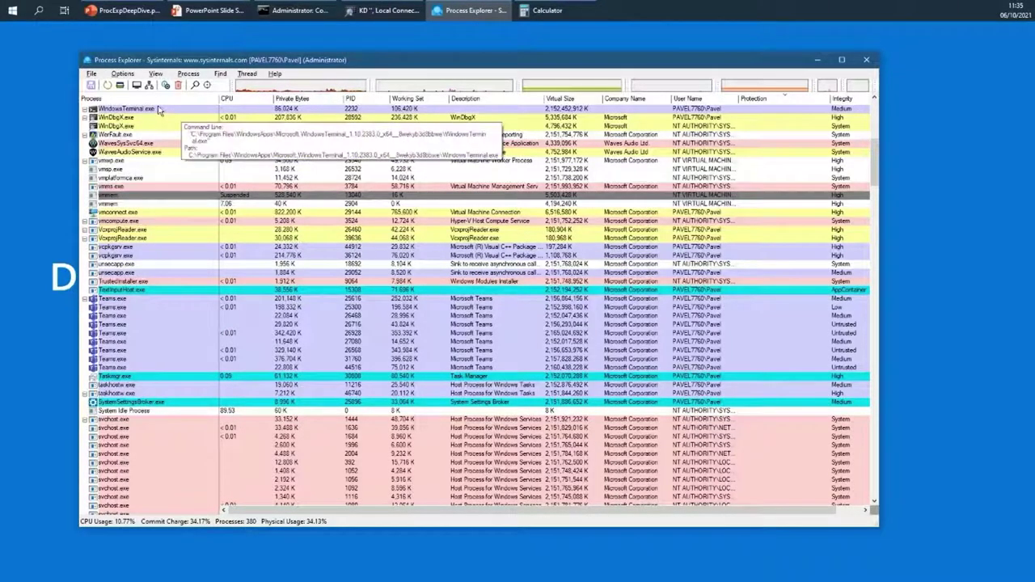
click(120, 86)
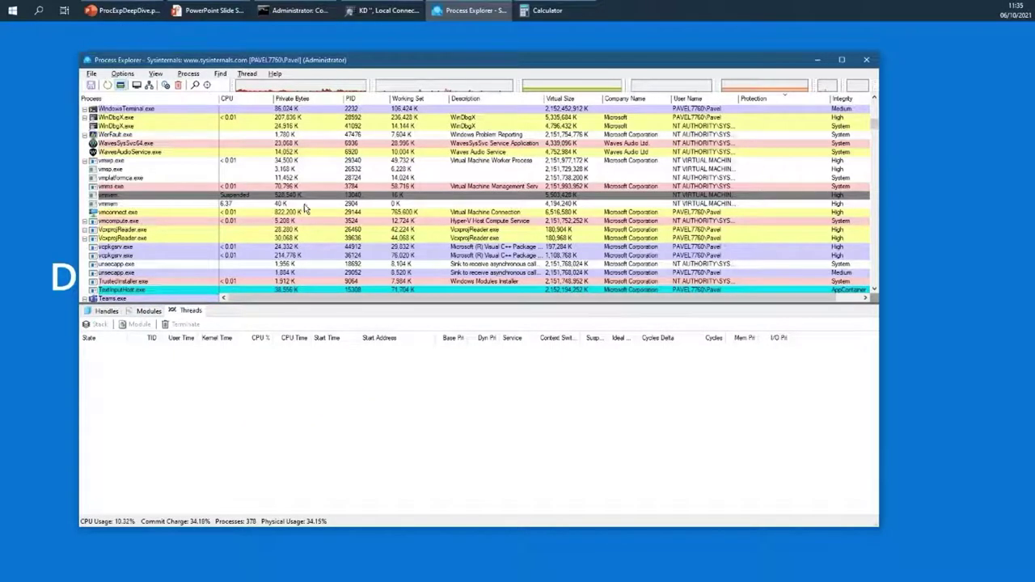
click(302, 240)
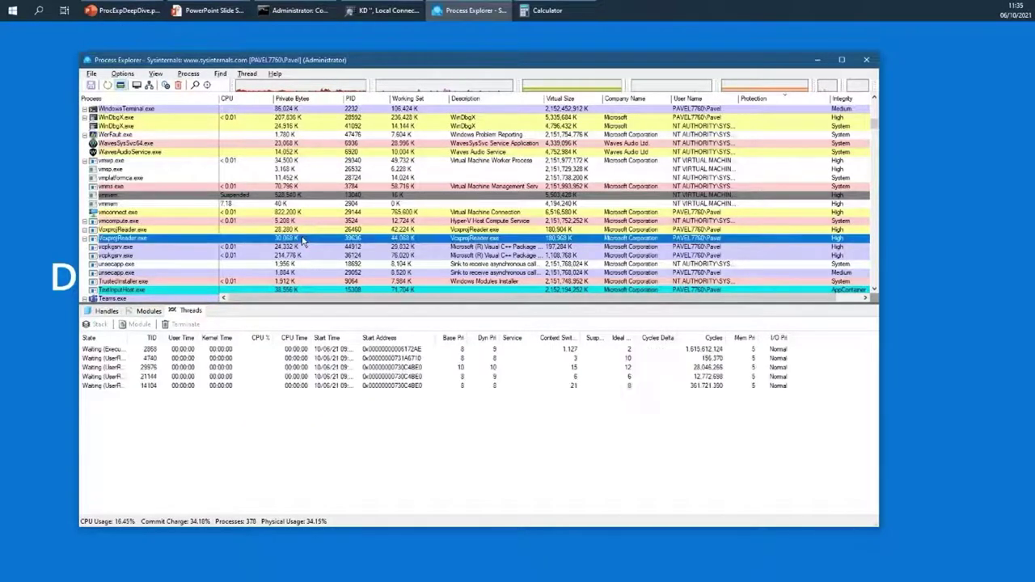
drag(251, 302, 252, 312)
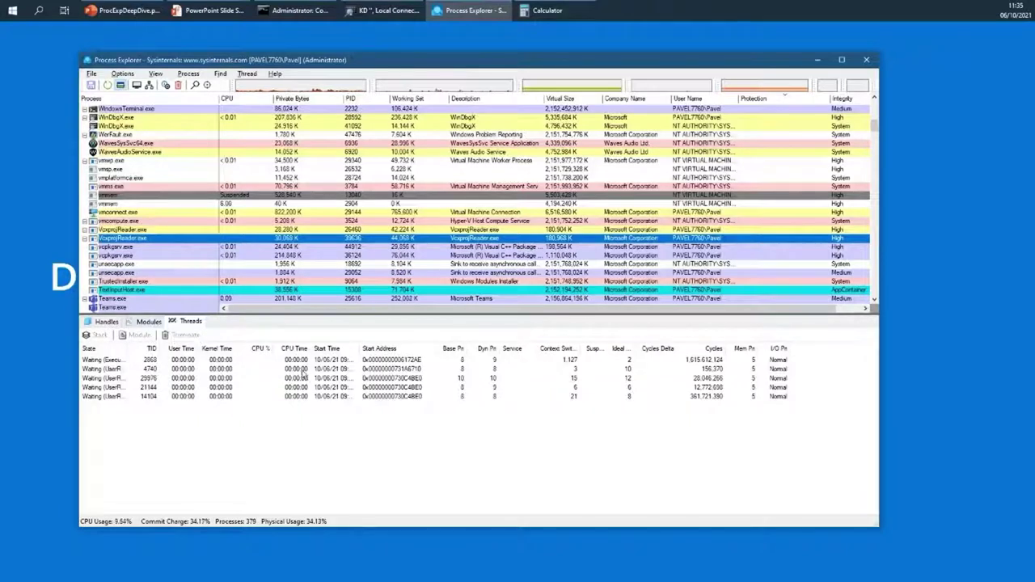
drag(357, 347, 375, 347)
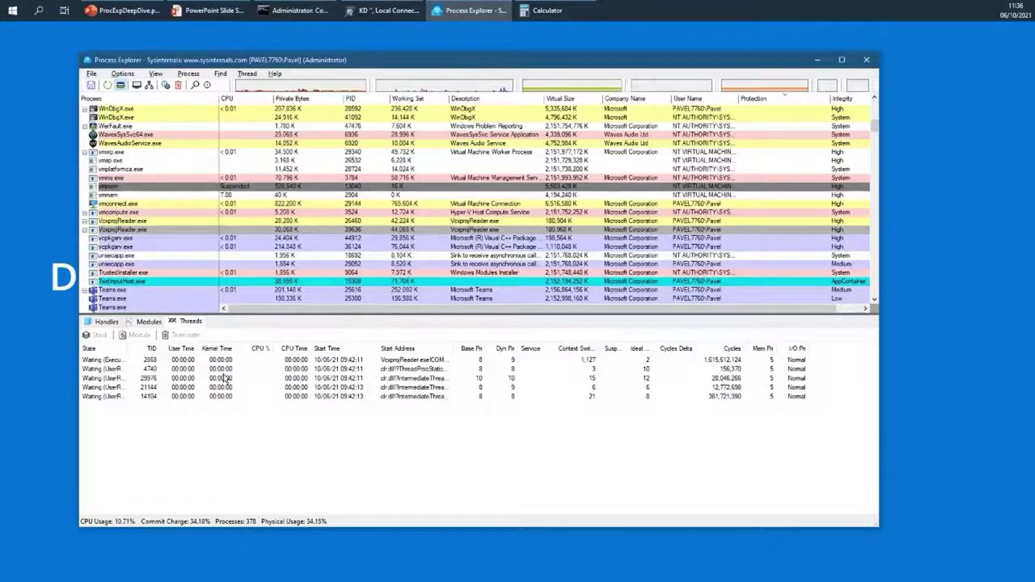
List the threads of the explorer.exe process with PID 42348 and sort them by CPU usage
click(165, 222)
scroll(168, 241, down, 4)
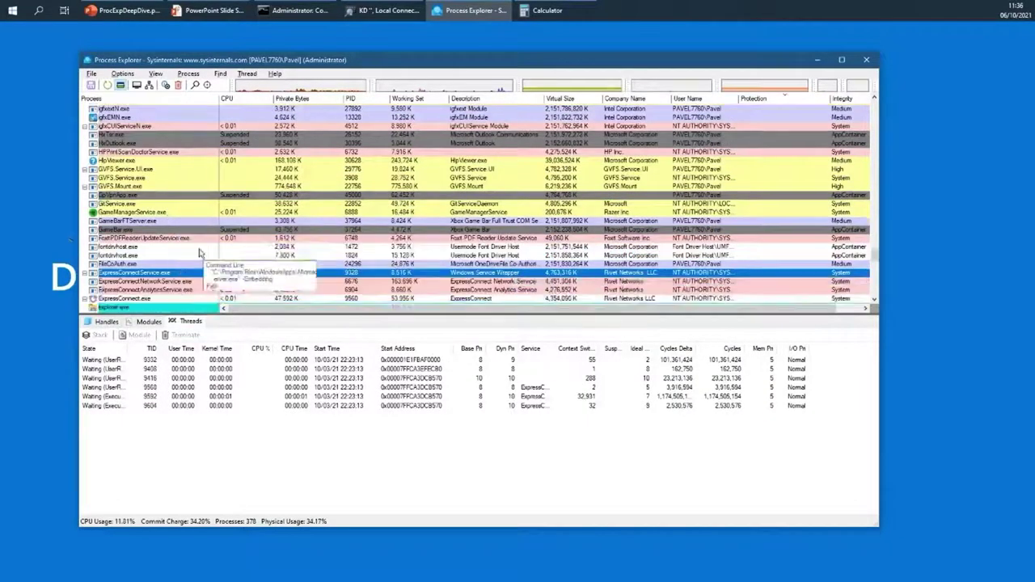
click(158, 239)
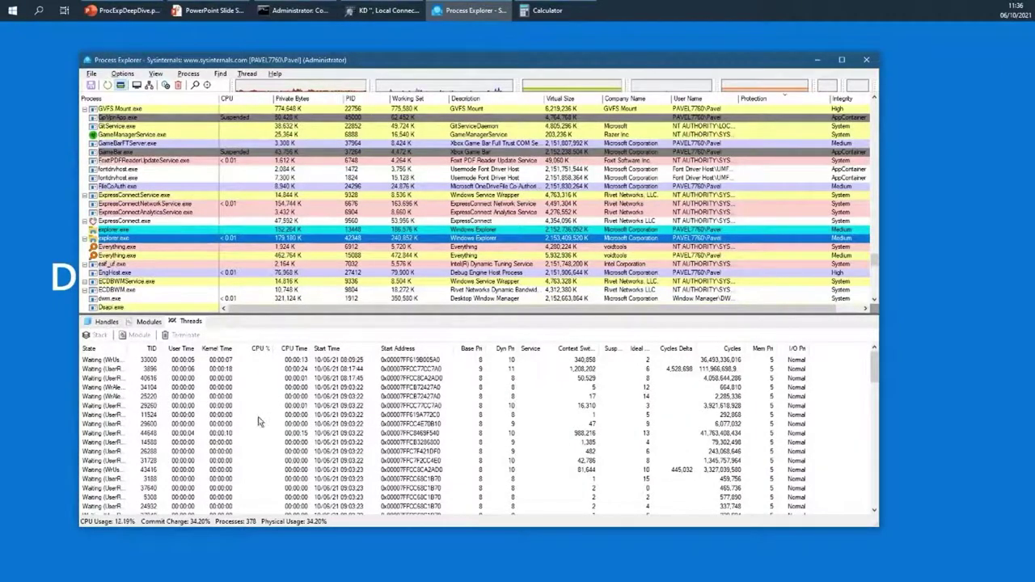
click(258, 352)
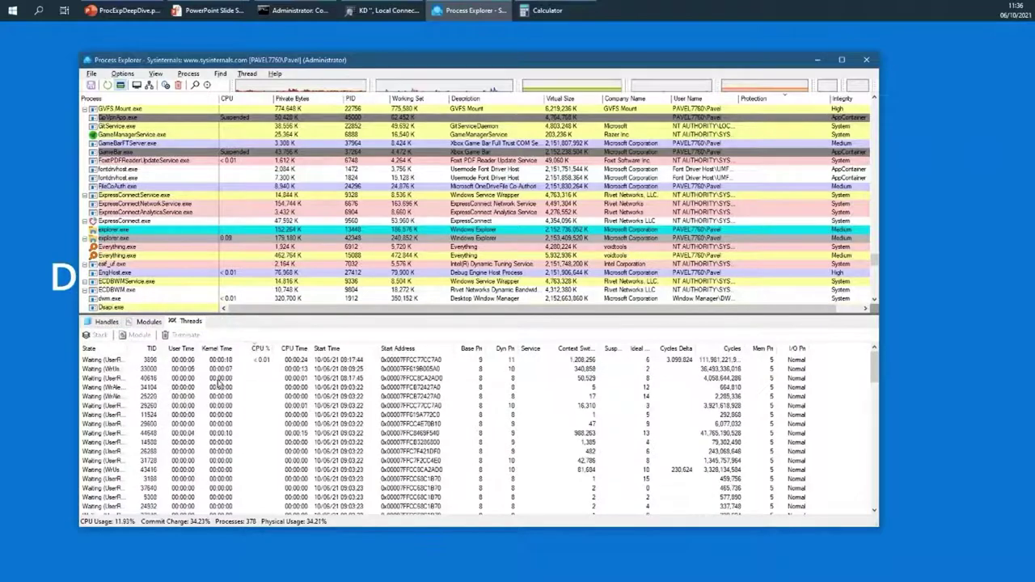
View the actions available for explorer.exe thread 11524, and select thread 25220 without applying any of them
click(316, 399)
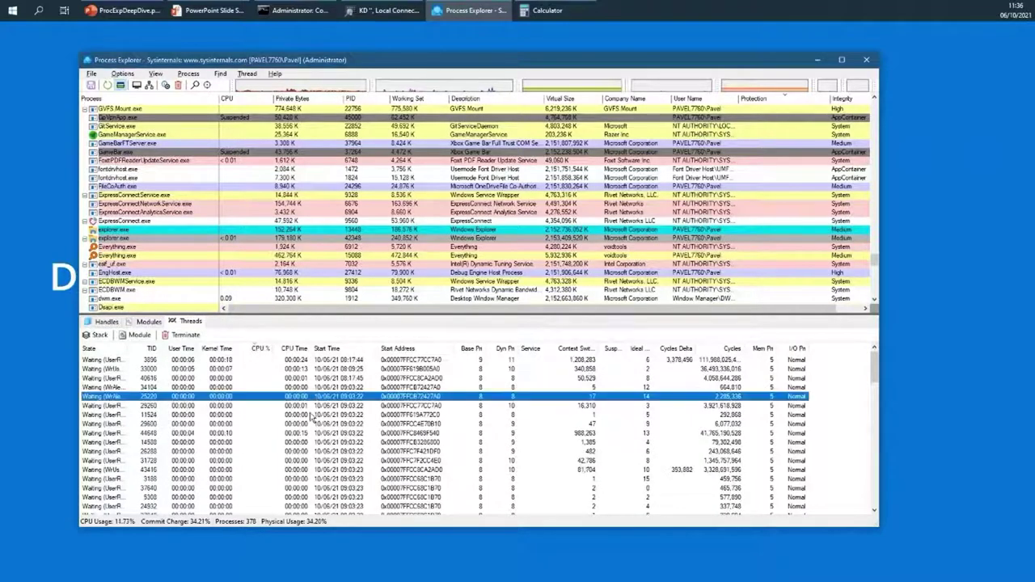
right_click(259, 415)
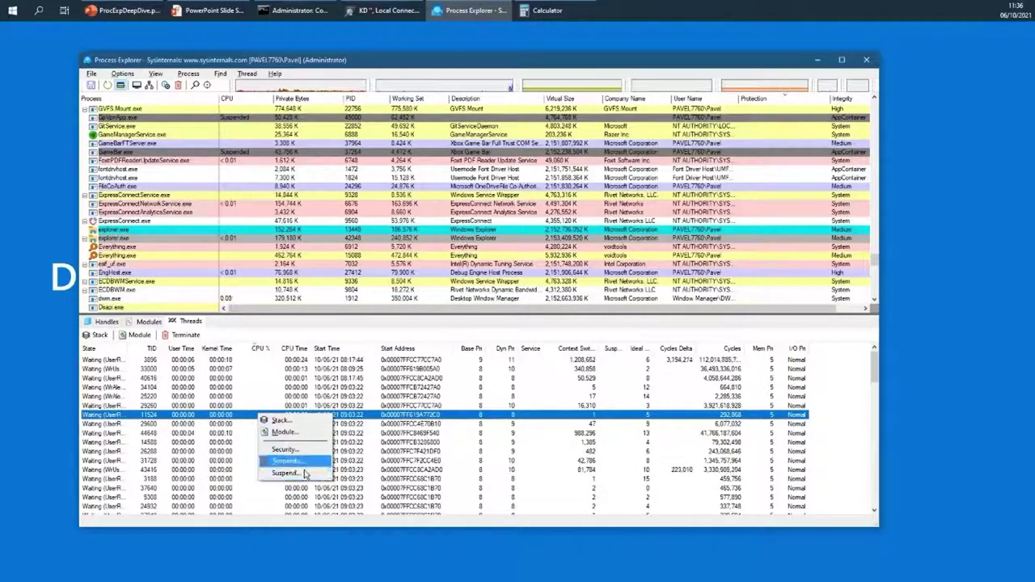
click(318, 397)
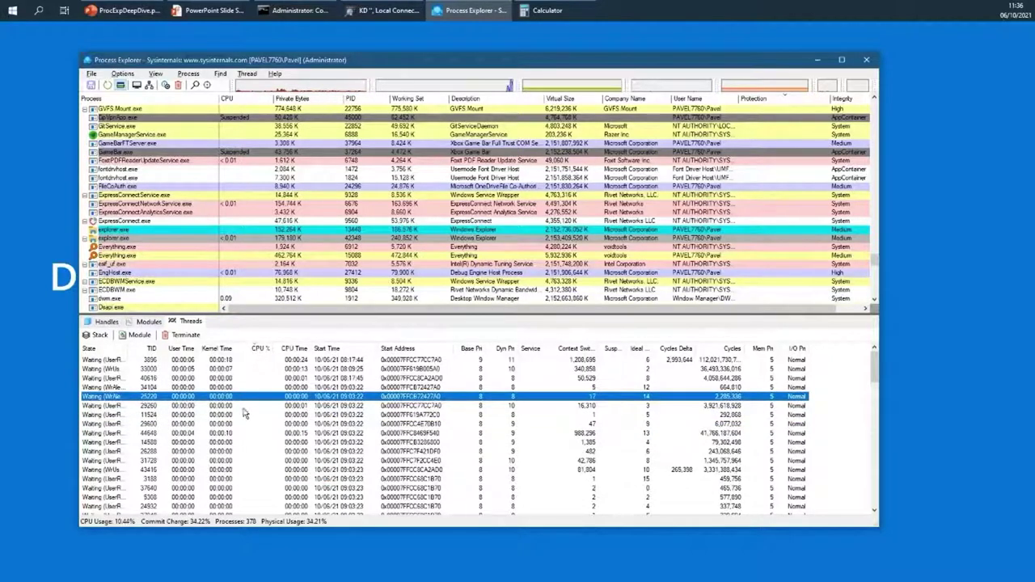
List the modules loaded in explorer.exe and bring the highlighted relocated Groove resource DLL into view
click(148, 323)
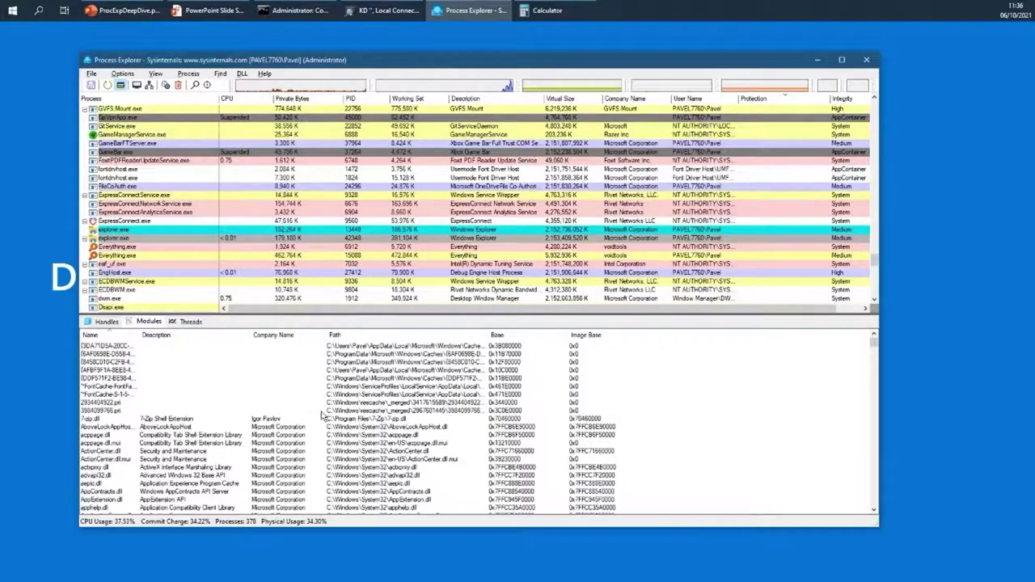
scroll(368, 413, down, 15)
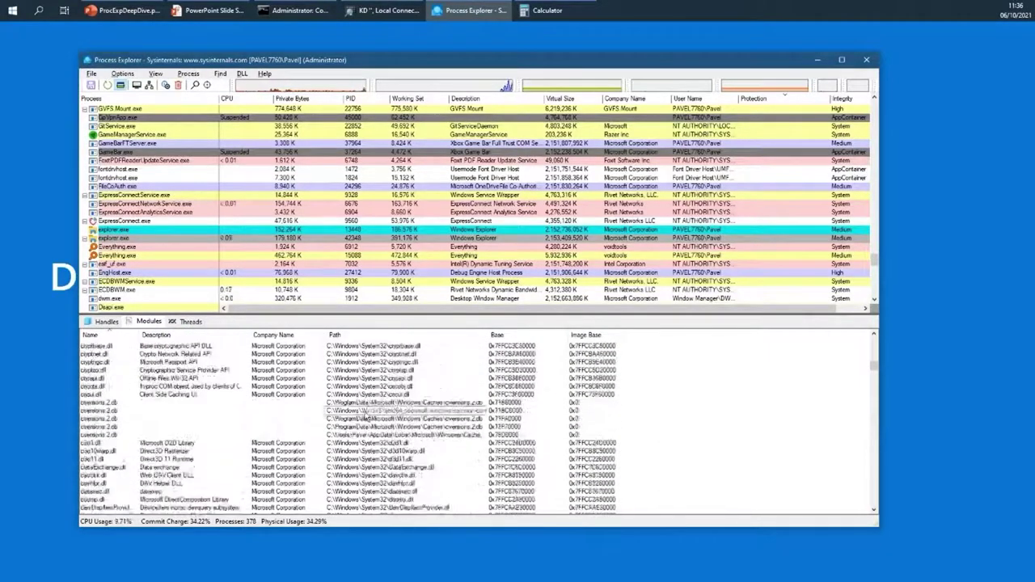
scroll(360, 417, down, 6)
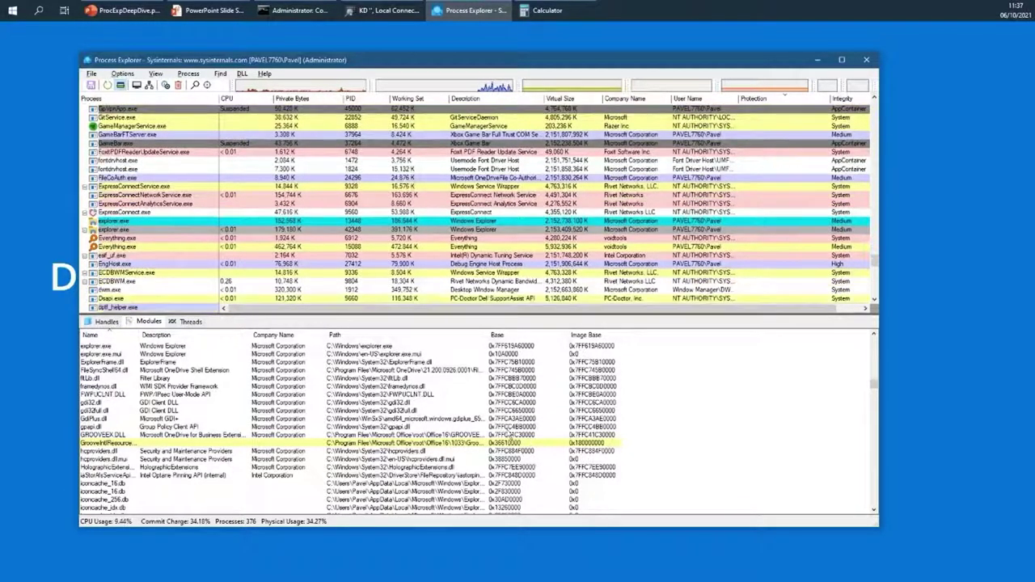
Widen the Path and Name columns of the module list and look further down the loaded modules
drag(488, 335, 517, 334)
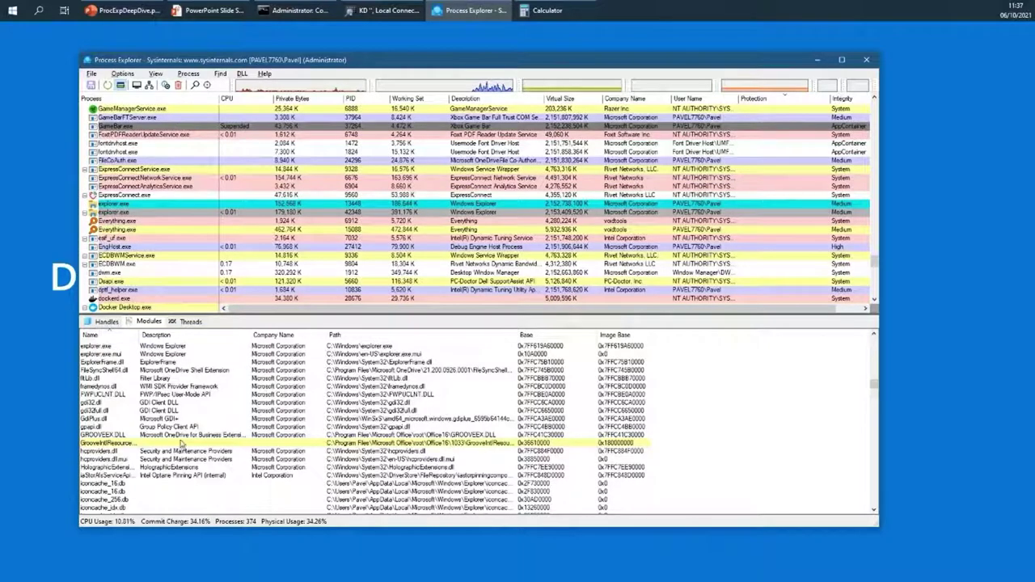
drag(139, 335, 176, 335)
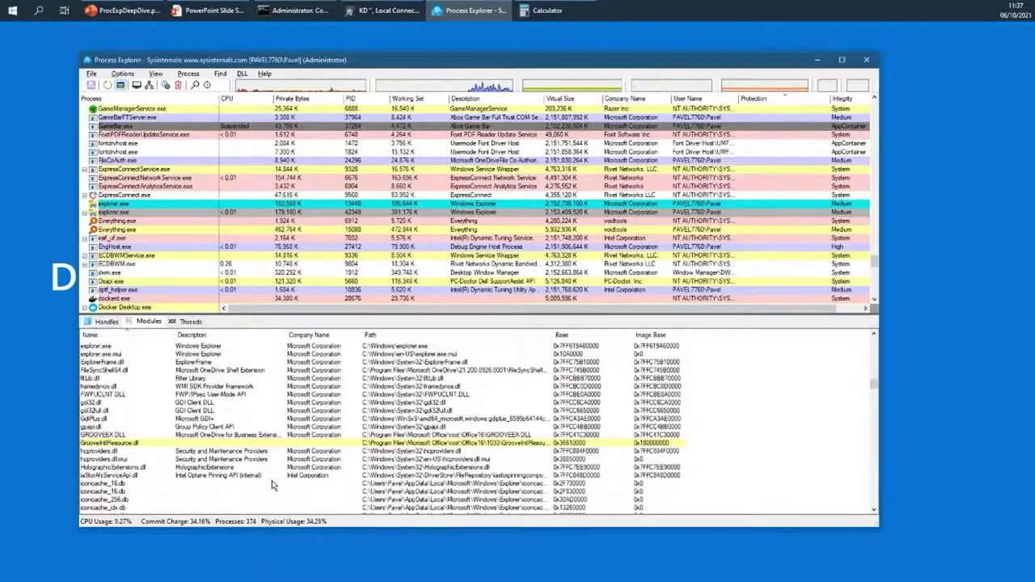
scroll(288, 412, down, 10)
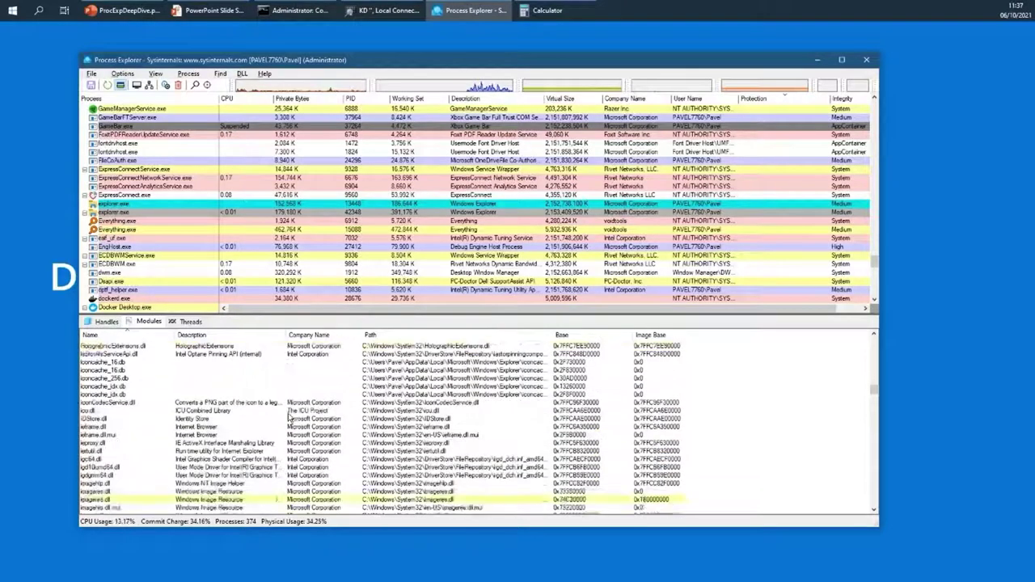
scroll(289, 420, down, 3)
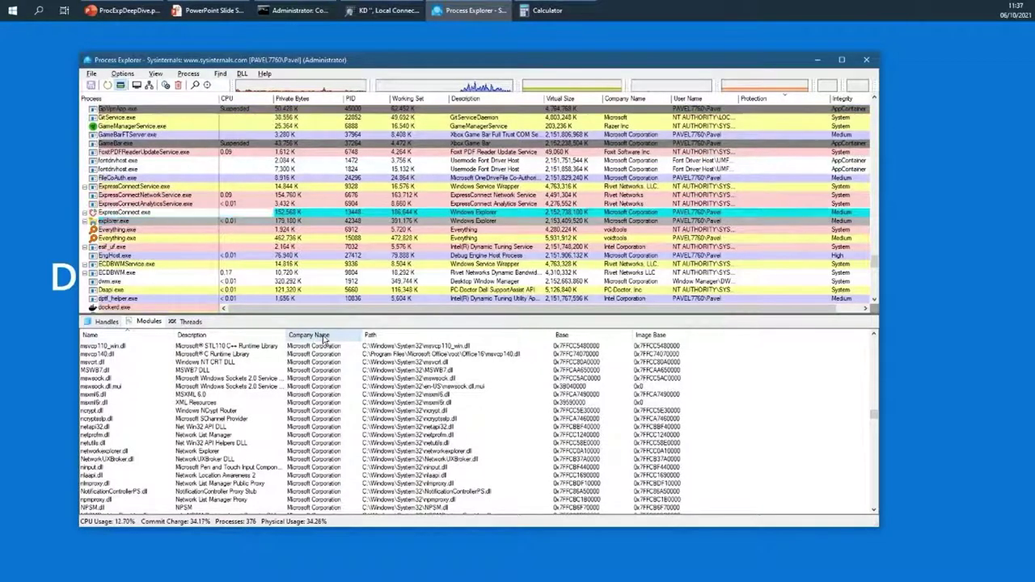
Review the columns available for the module list, leaving the current selection as it is
right_click(323, 340)
click(345, 346)
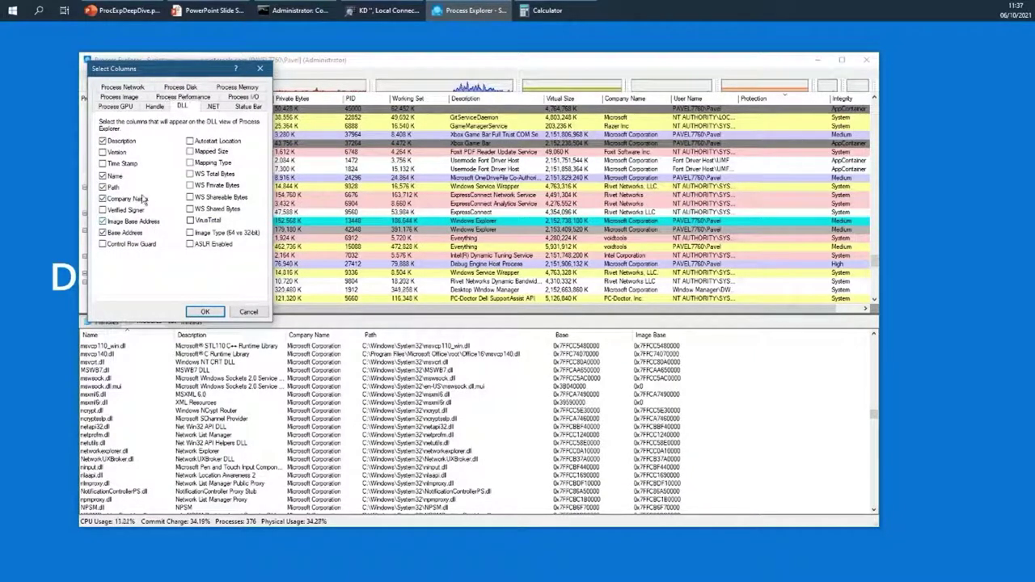
click(260, 313)
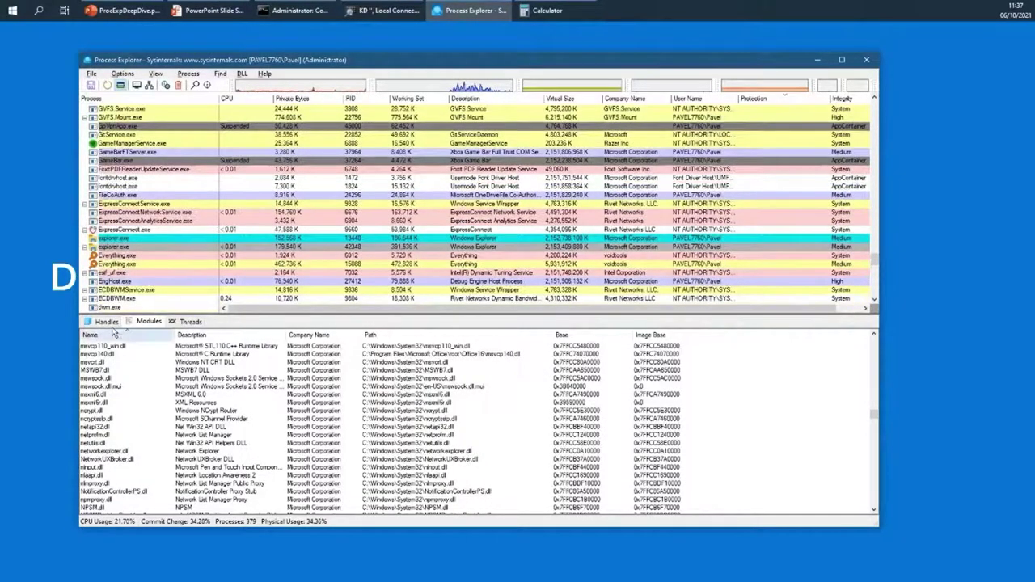
List the handles of explorer.exe sorted by handle value, enlarge the lower pane, and select the HKLM\SOFTWARE\Microsoft\Ole key handle
key(ctrl+h)
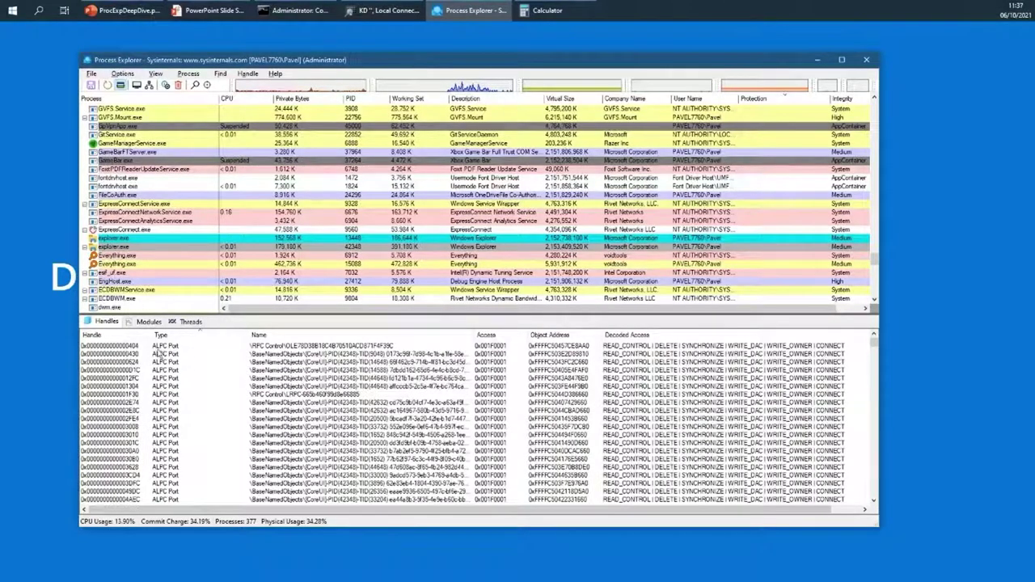
click(130, 335)
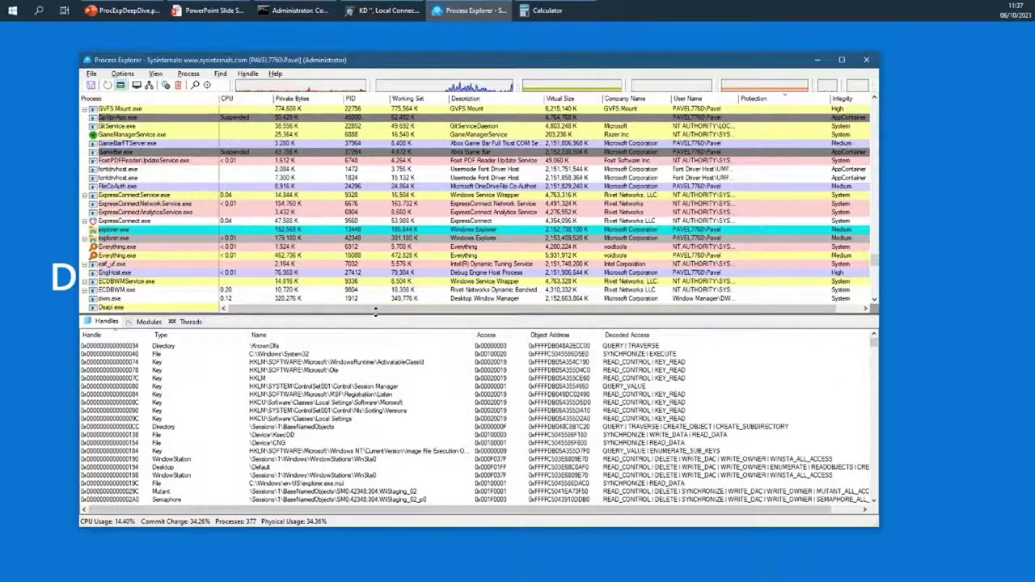
drag(375, 312, 377, 293)
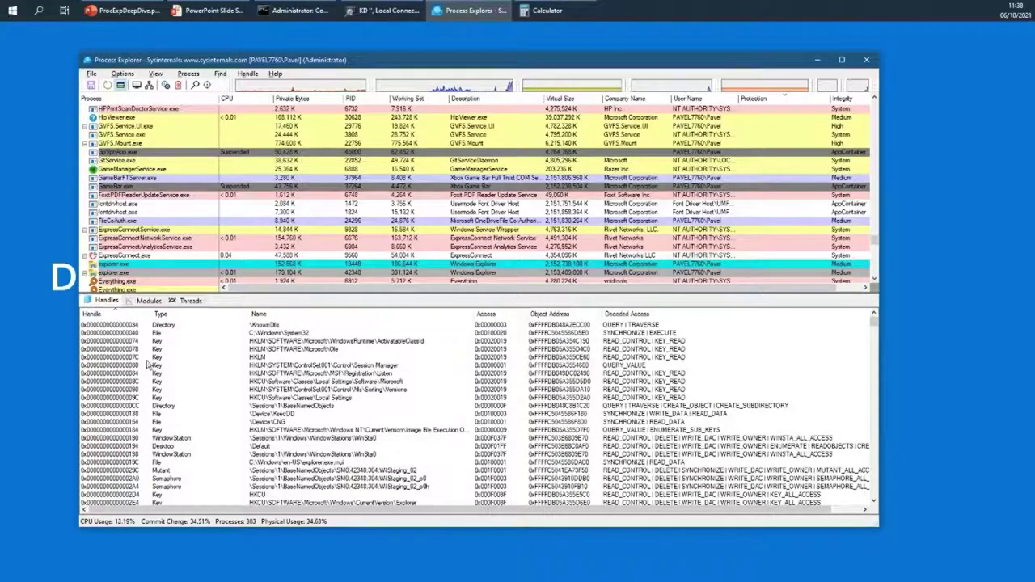
click(117, 341)
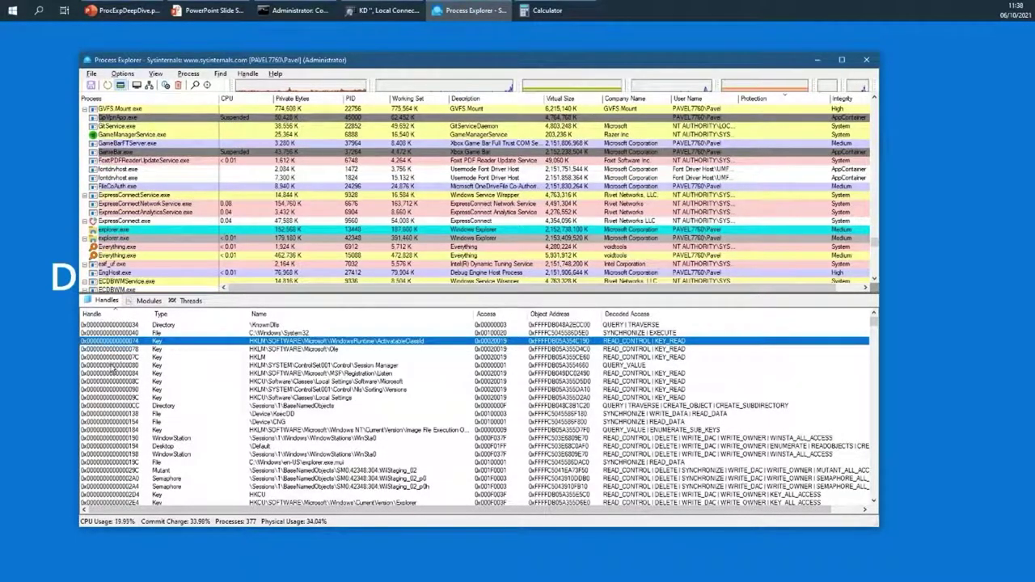
click(130, 350)
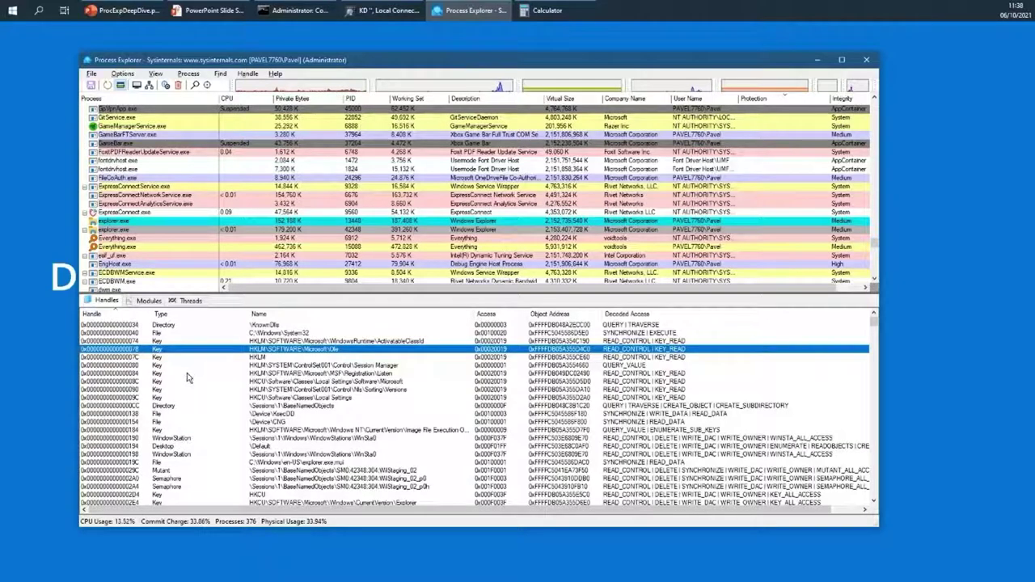
Review the columns available for the handle list without changing any of them
right_click(288, 318)
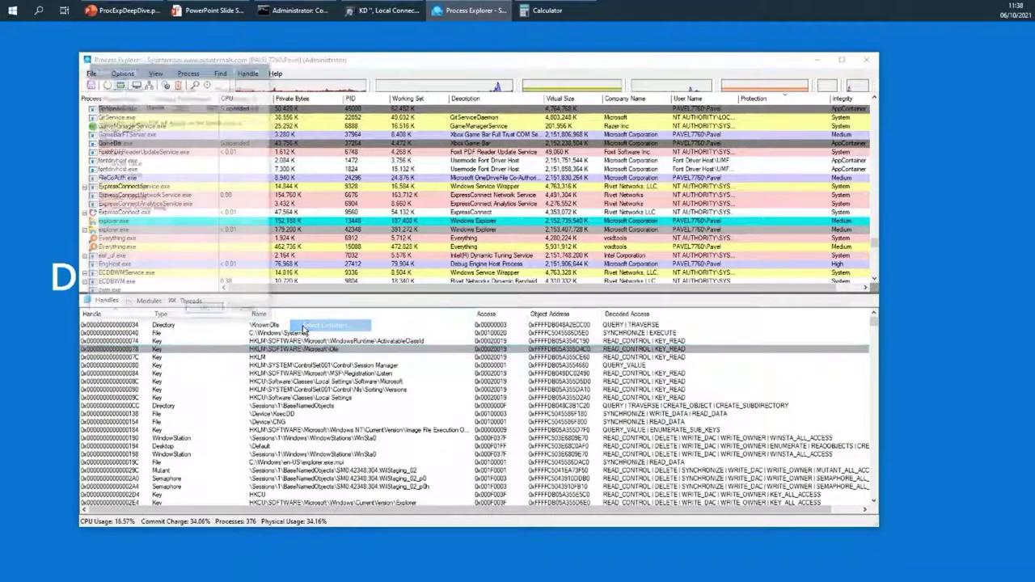
click(304, 327)
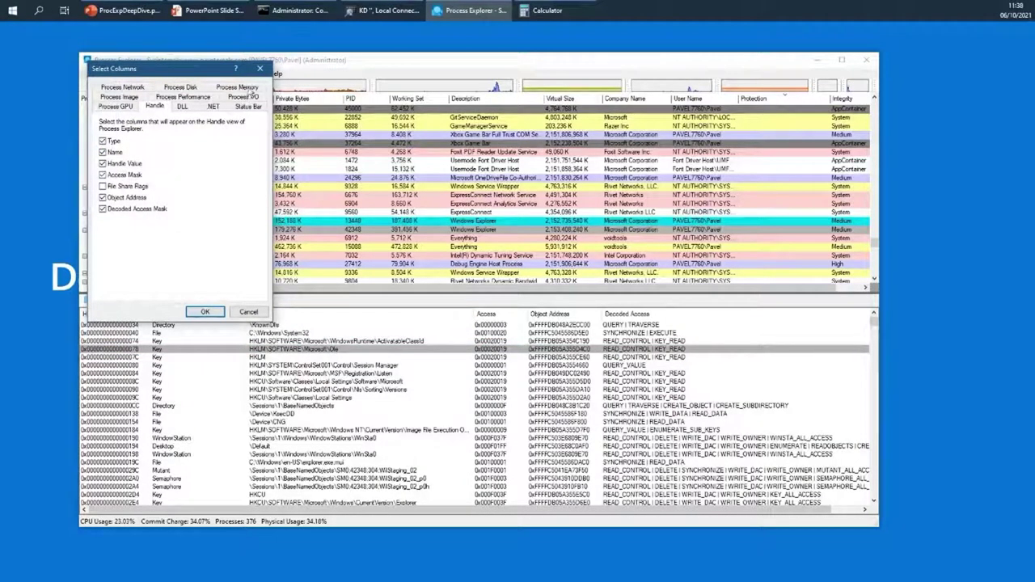
click(260, 71)
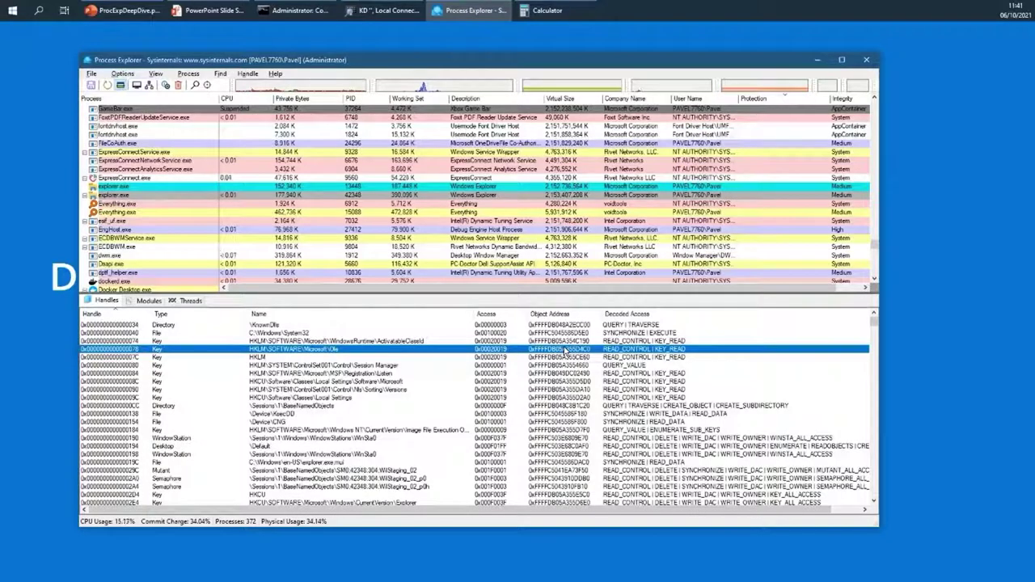
Open the properties of the HKLM\SOFTWARE\Microsoft\Ole key handle and move the dialog clear of its row in the handle list
double_click(305, 353)
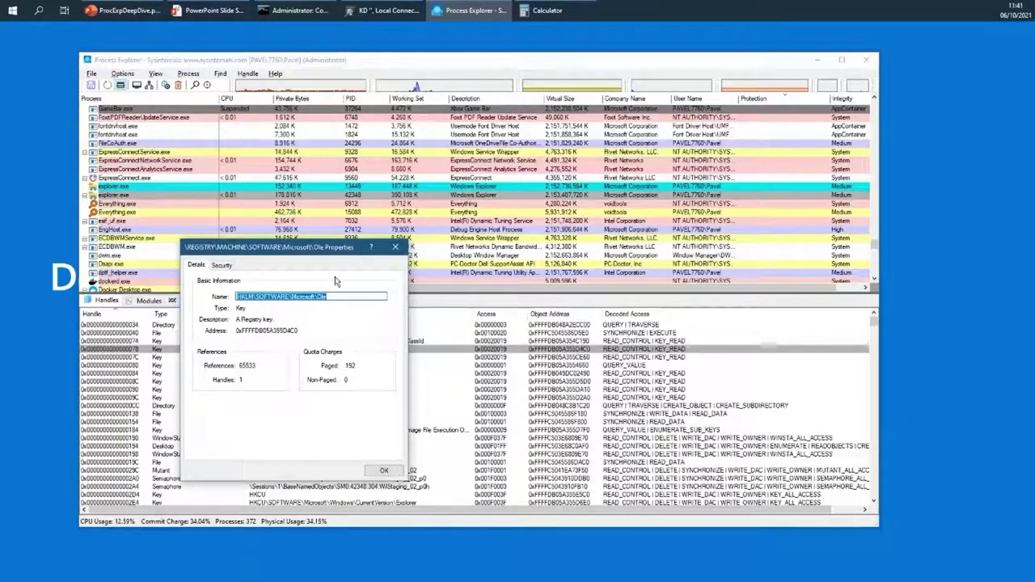
drag(313, 247, 388, 94)
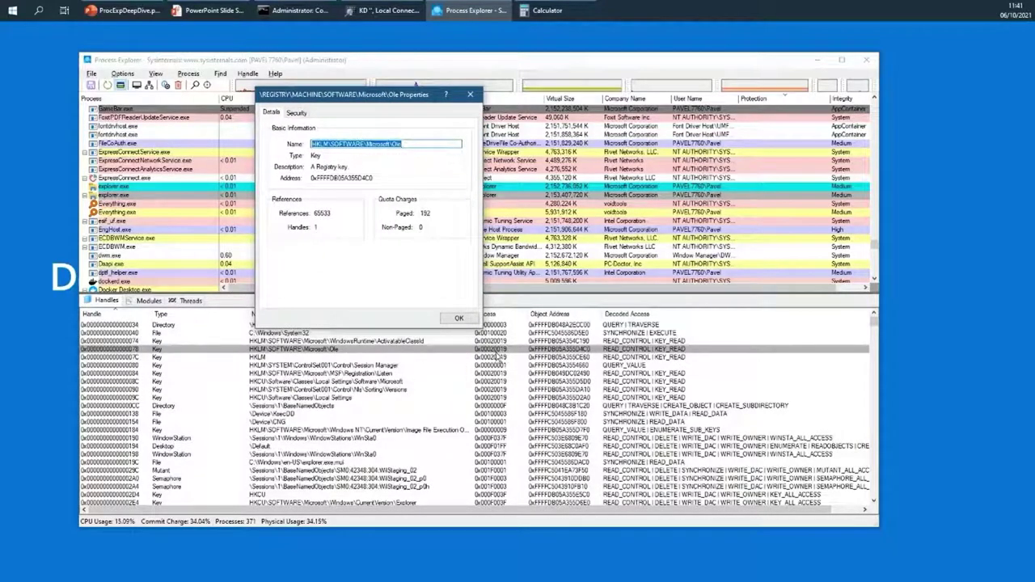
drag(364, 94, 378, 84)
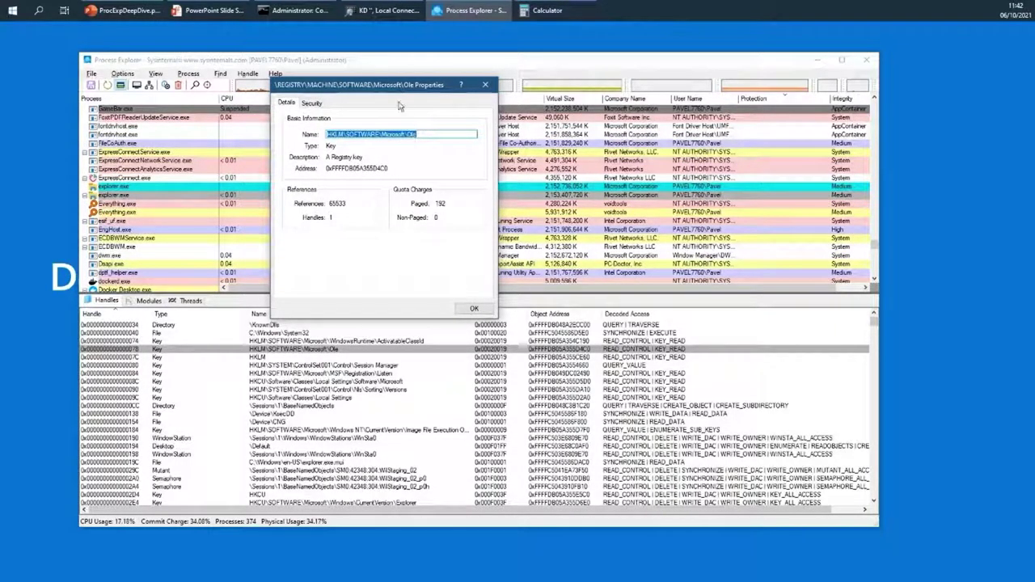
drag(380, 84, 379, 164)
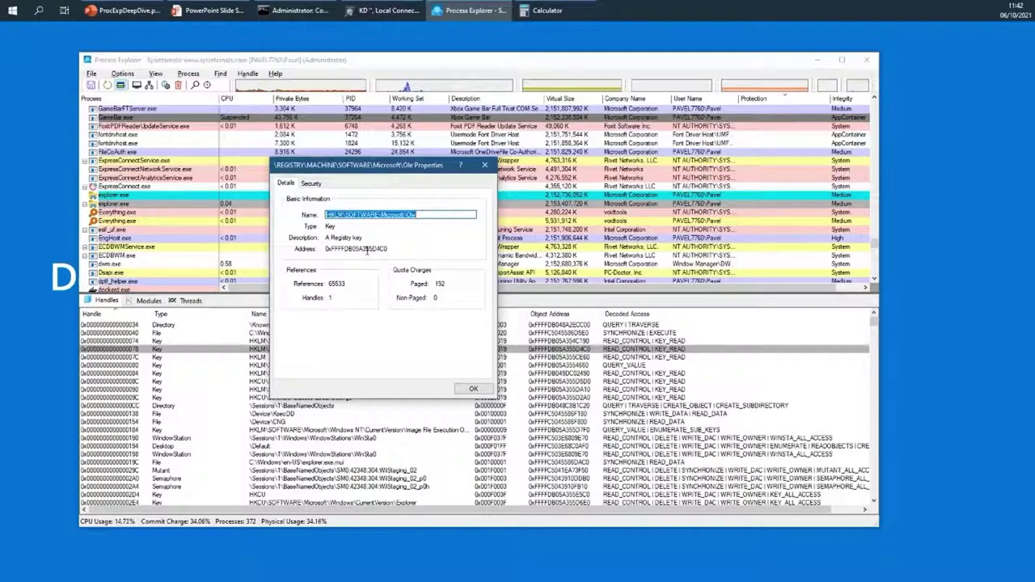
Copy the registry key's object address from its properties and close the dialog
double_click(386, 249)
key(ctrl+c)
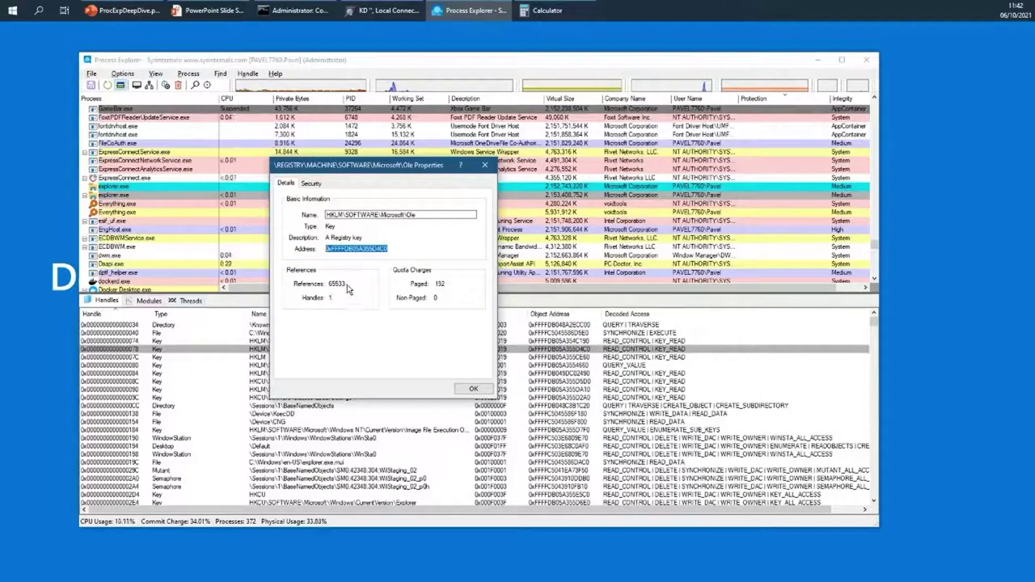
drag(384, 167, 363, 170)
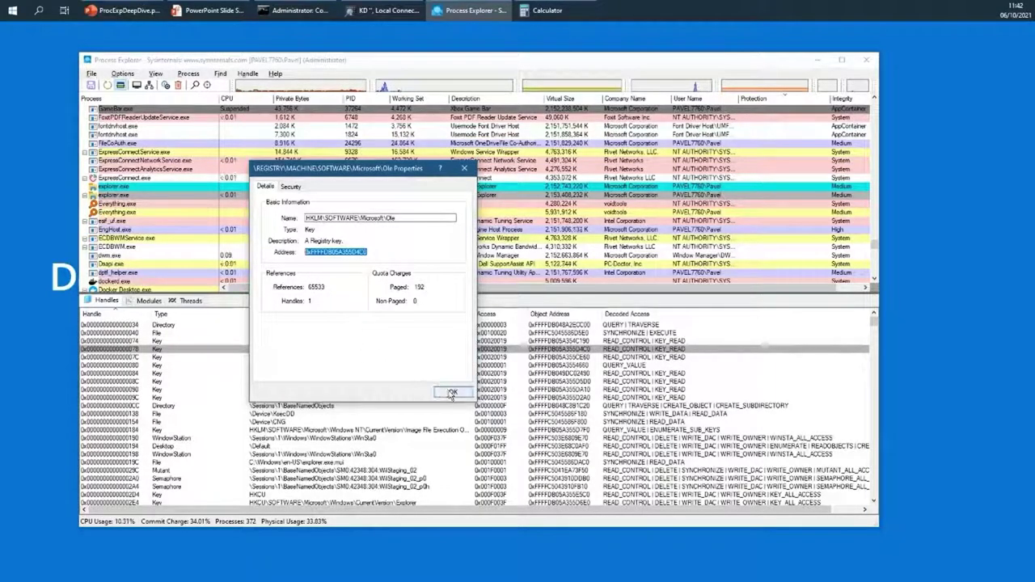
click(453, 392)
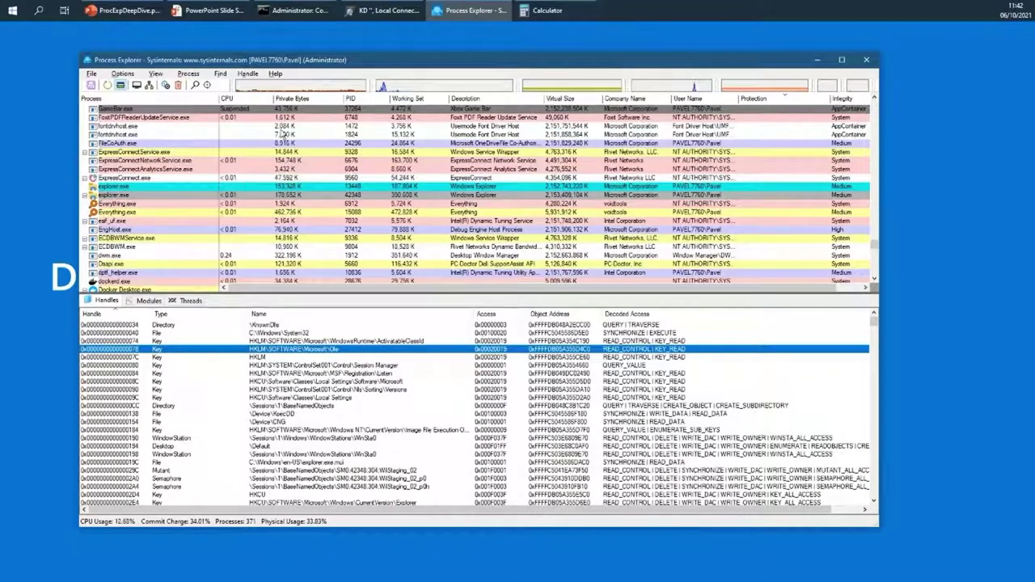
In WinDbg, run !object 0xFFFFDB05A355D4C0, request the object's true reference count from its pointer count, and return to Process Explorer
click(369, 11)
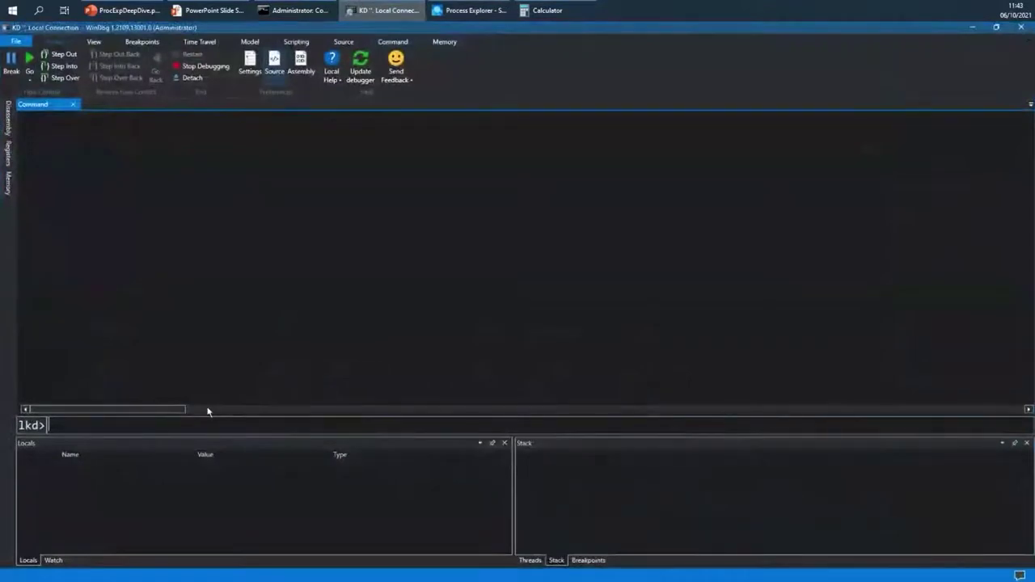
text(!object)
key(ctrl+v)
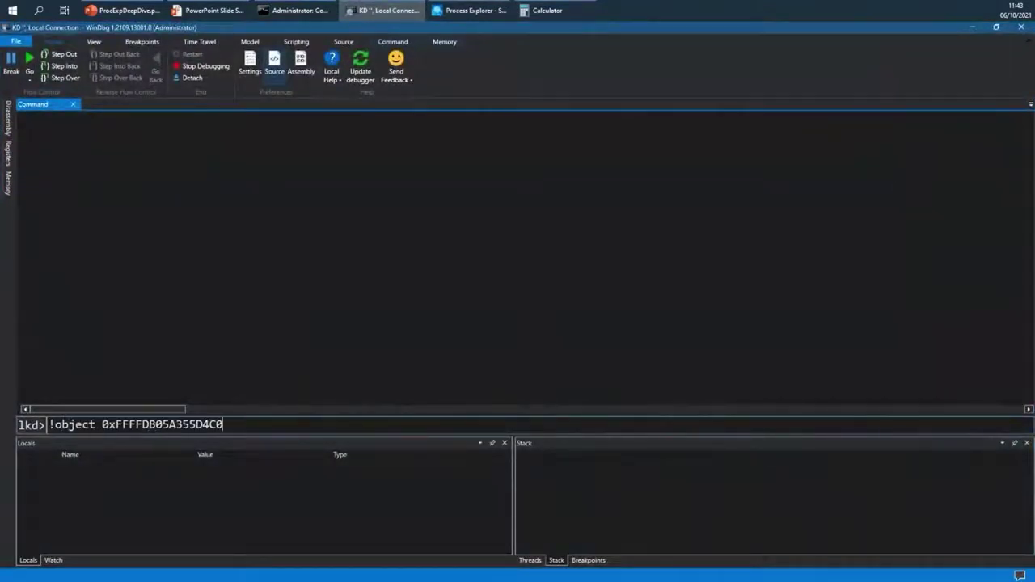
key(Return)
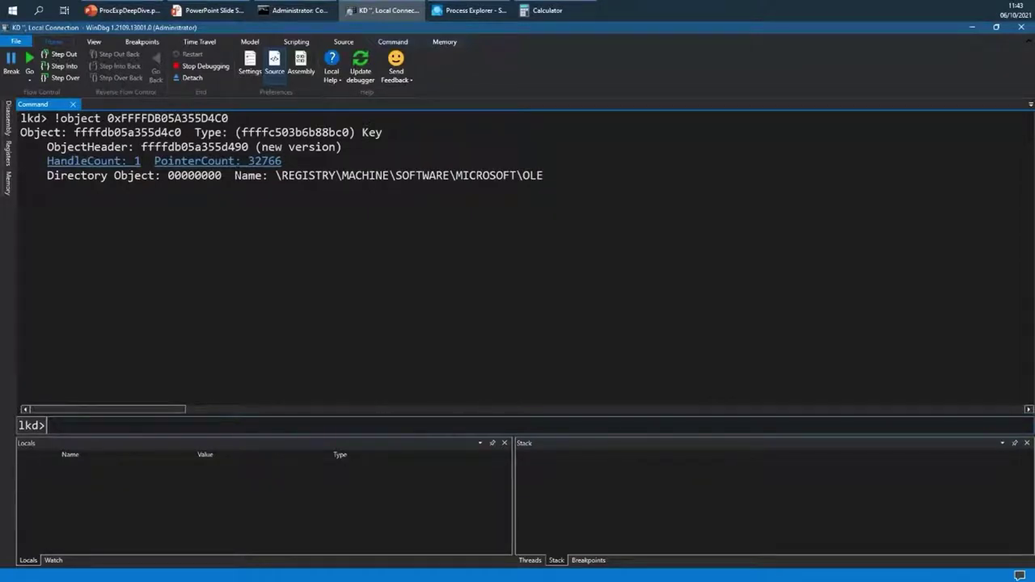
click(255, 165)
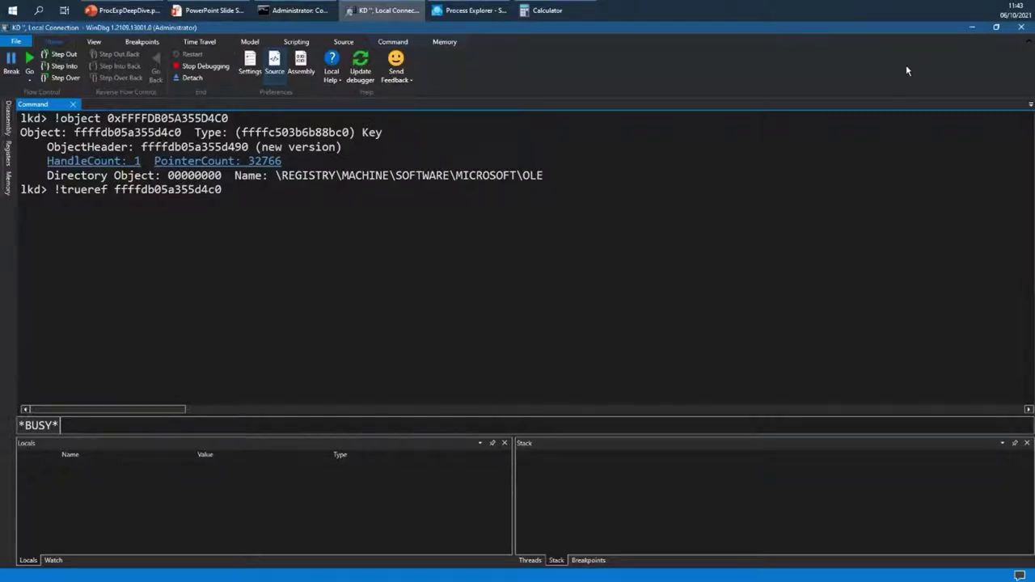
click(967, 28)
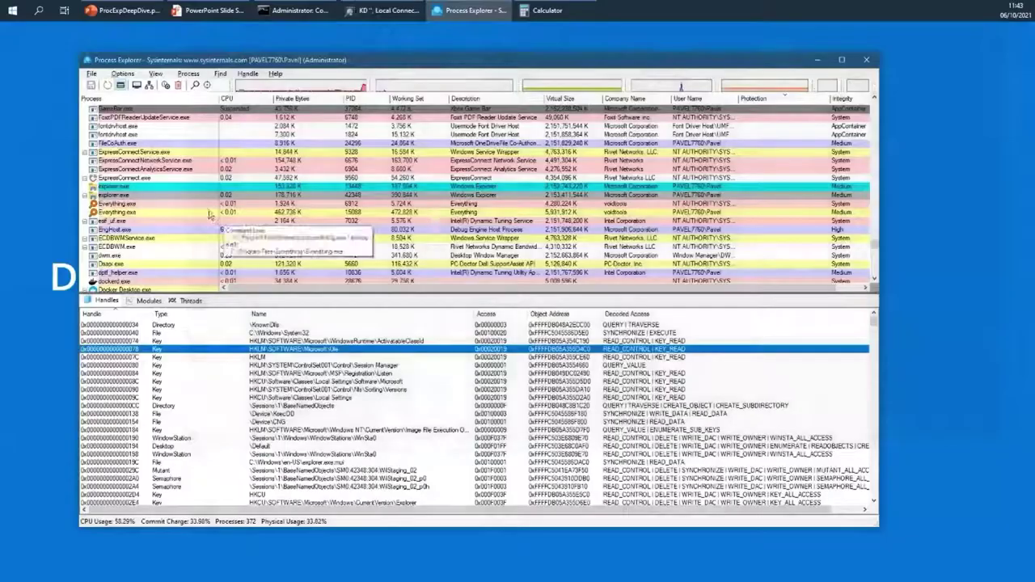
List the modules of Everything.exe, csrss.exe and the protected SecurityHealthService.exe process in turn
click(150, 301)
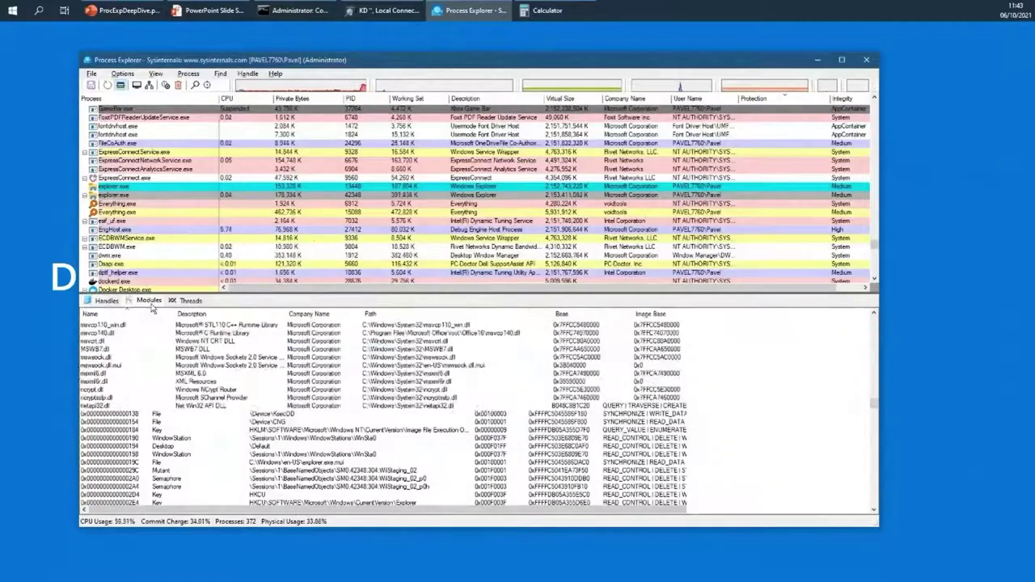
click(167, 213)
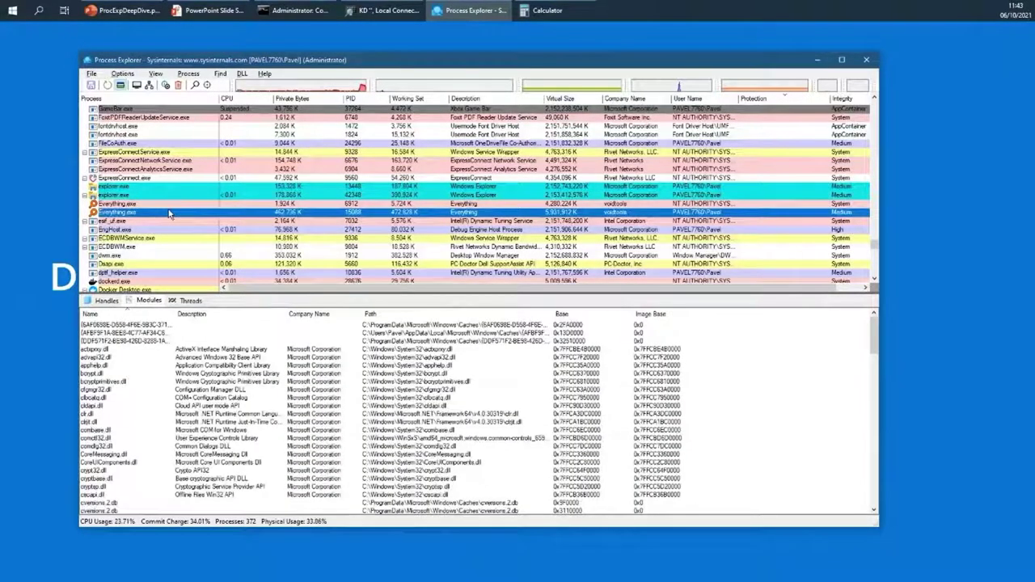
text(csrss)
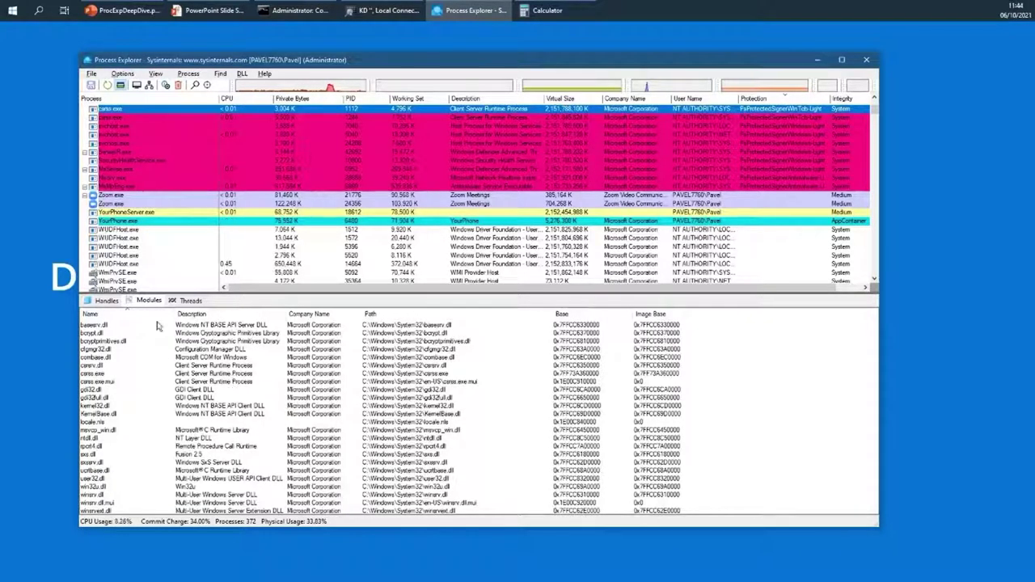
click(184, 144)
click(182, 159)
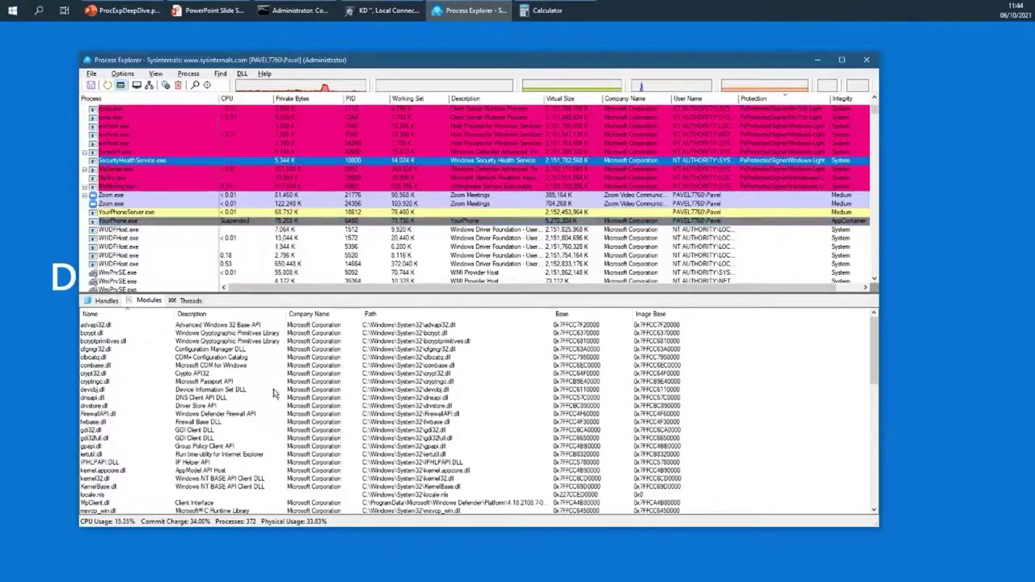
List the modules of ExpressConnectService.exe, and return to the handles of the explorer.exe process with PID 42348
click(155, 256)
scroll(156, 262, down, 10)
click(154, 220)
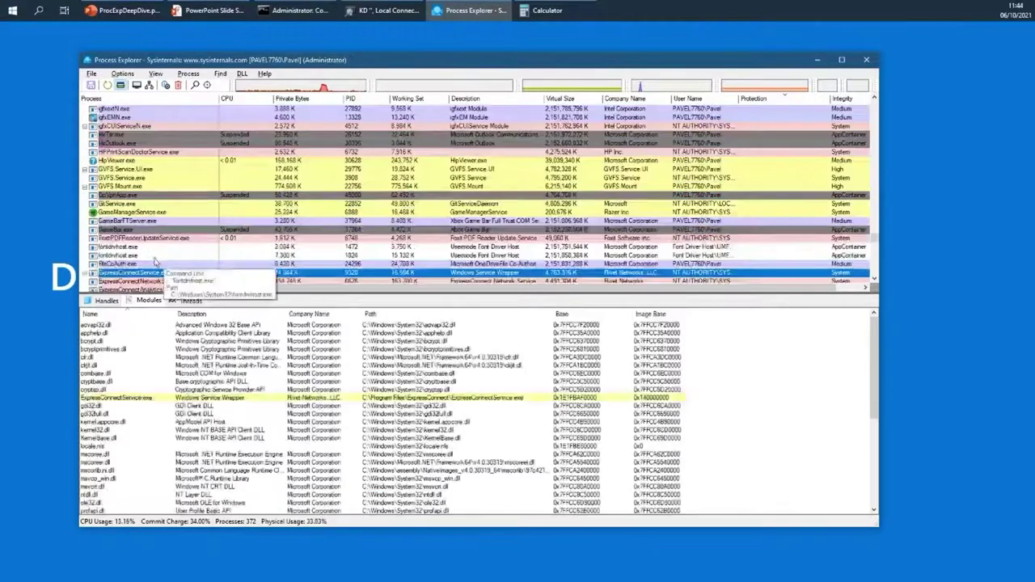
scroll(150, 258, down, 1)
click(137, 238)
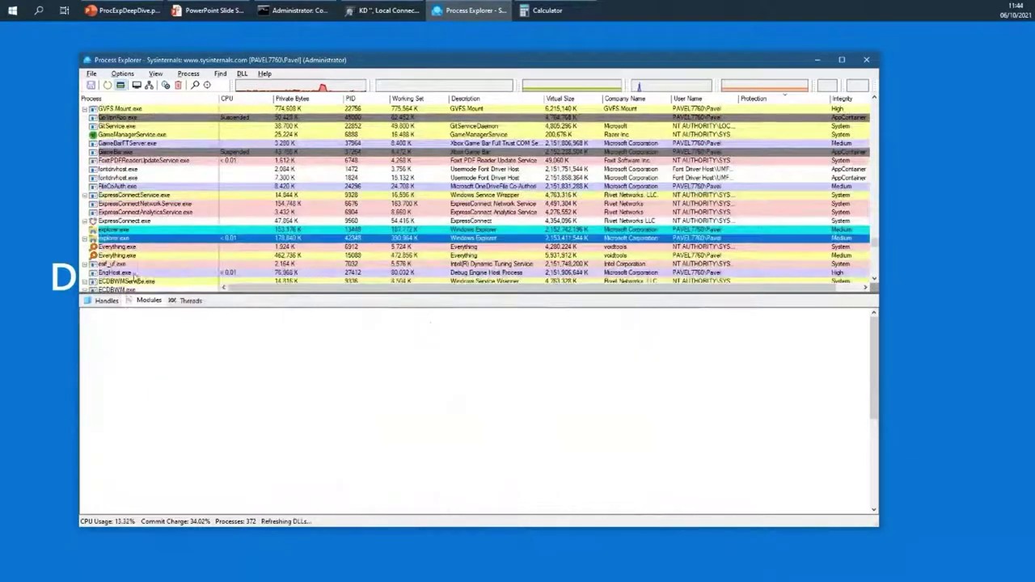
key(ctrl+h)
Switch to WinDbg, highlight the RealPointerCount value in the !trueref output, and return to Process Explorer
key(alt+Tab)
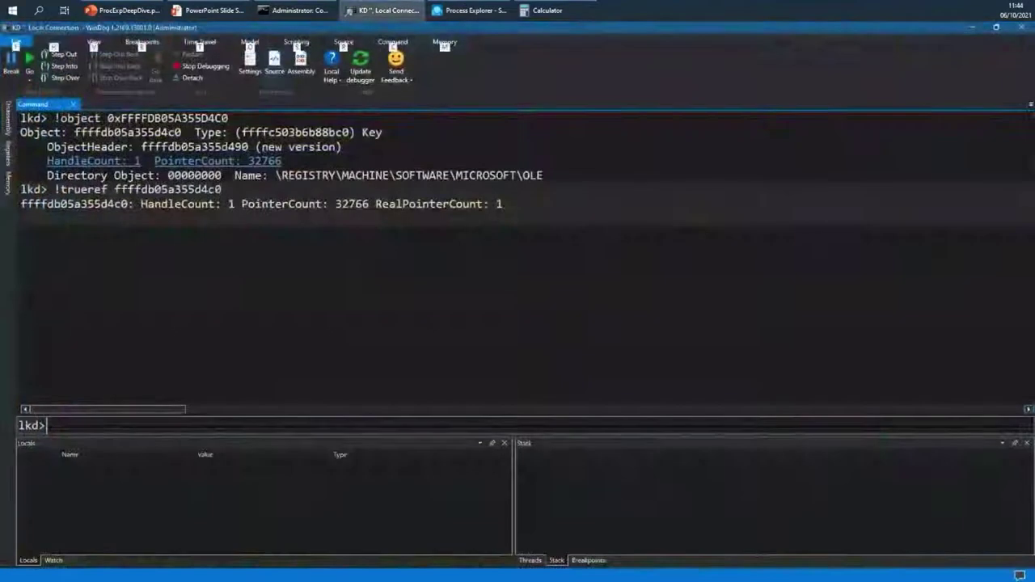
drag(500, 203, 380, 203)
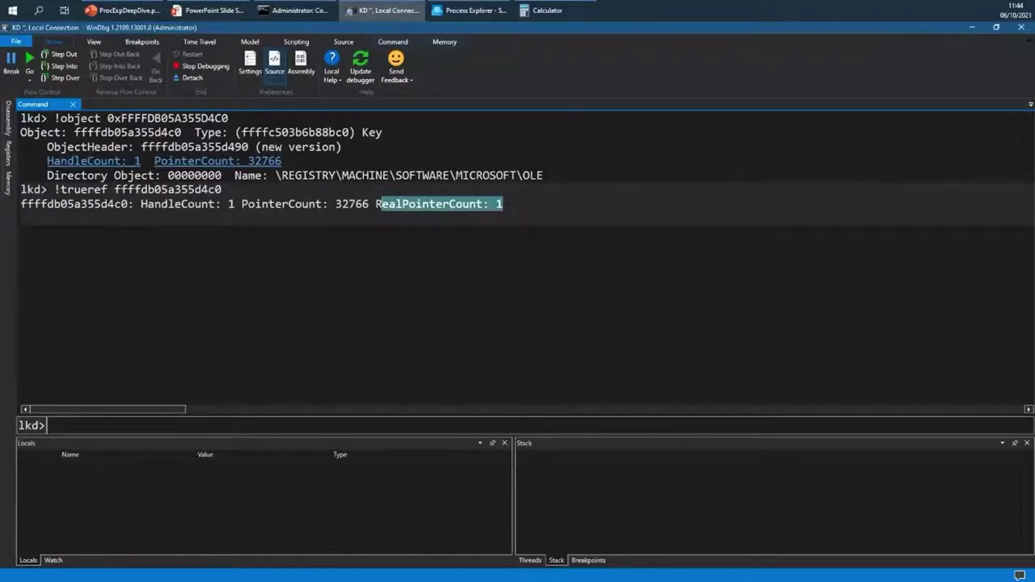
click(970, 27)
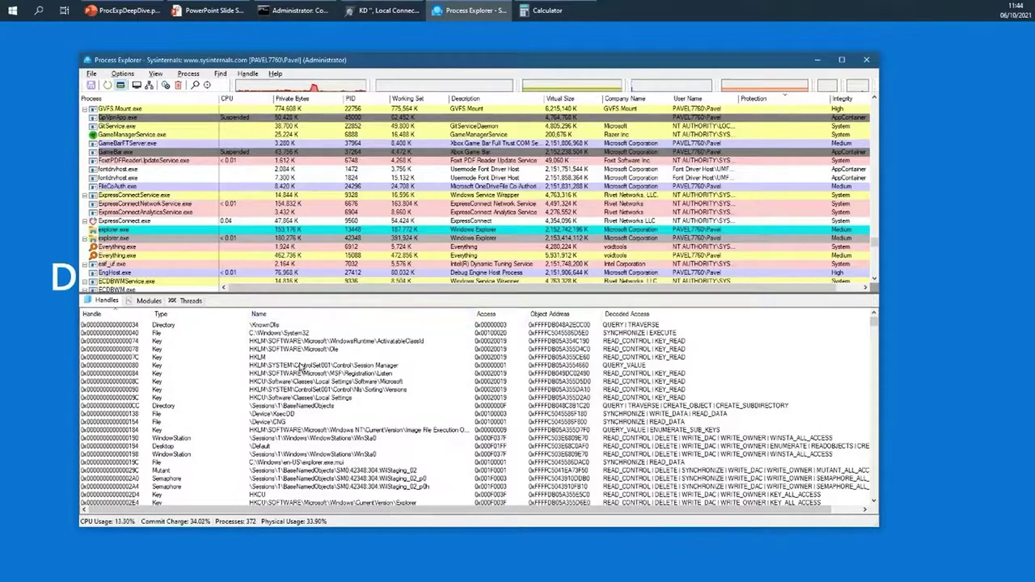
Look through the explorer.exe handles, selecting the Session Manager key handle and the WindowsRuntime\ActivatableClassId key handle
scroll(128, 366, down, 6)
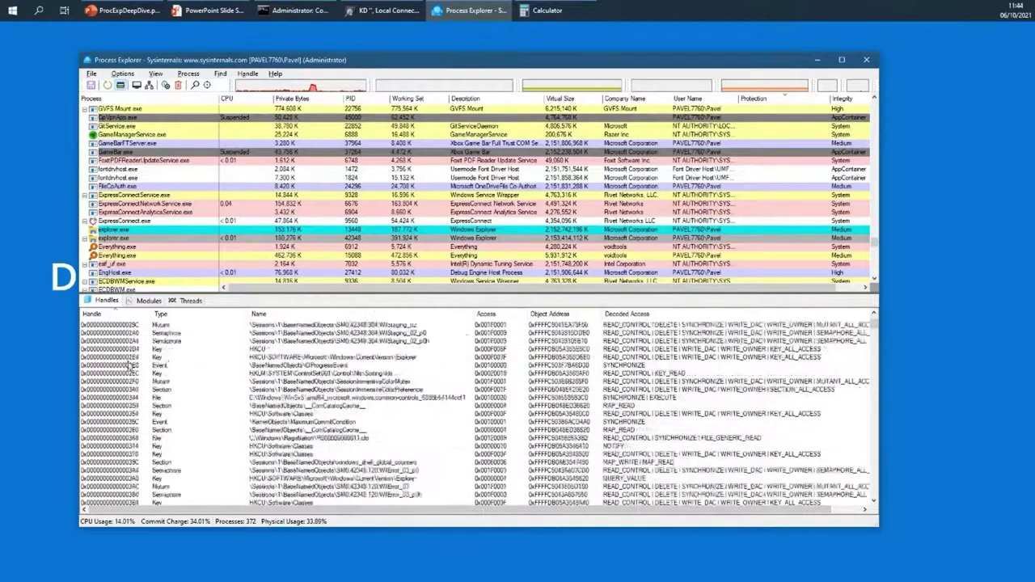
scroll(128, 366, up, 8)
click(127, 367)
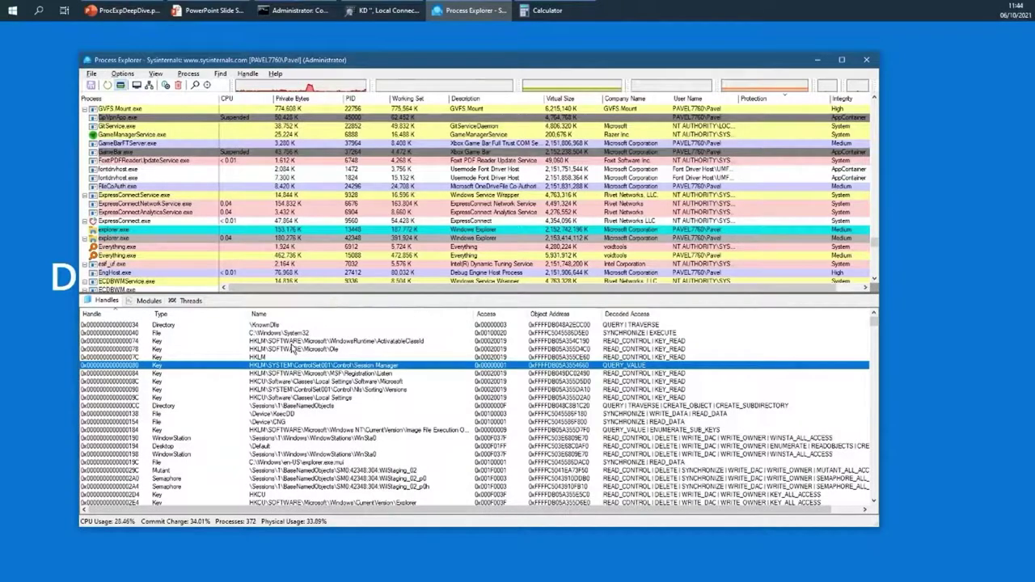
click(291, 341)
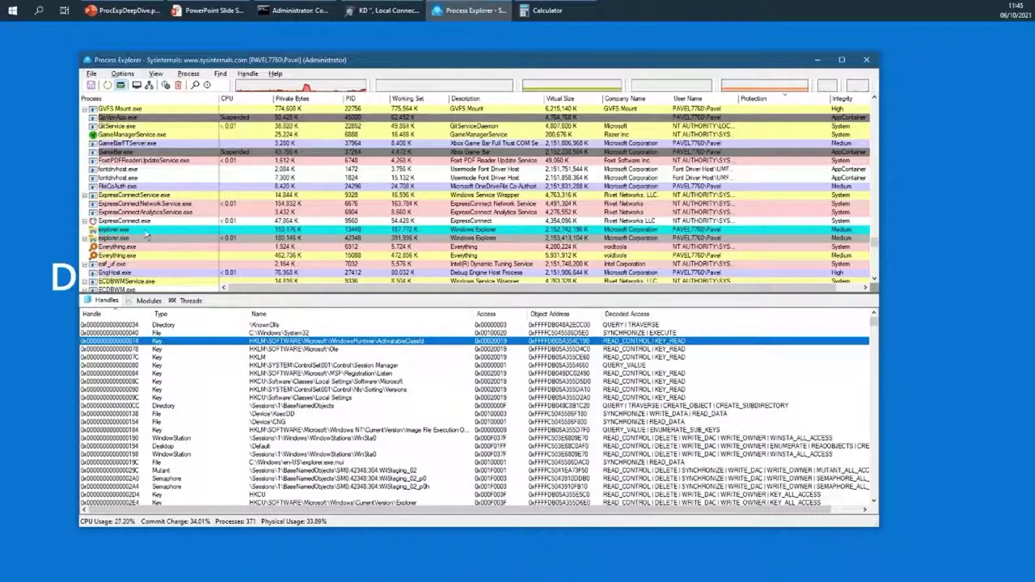
Show unnamed handles and mappings, and look through the explorer.exe list, selecting the first Event, the first IoCompletion and the \KnownDlls directory handle
click(156, 74)
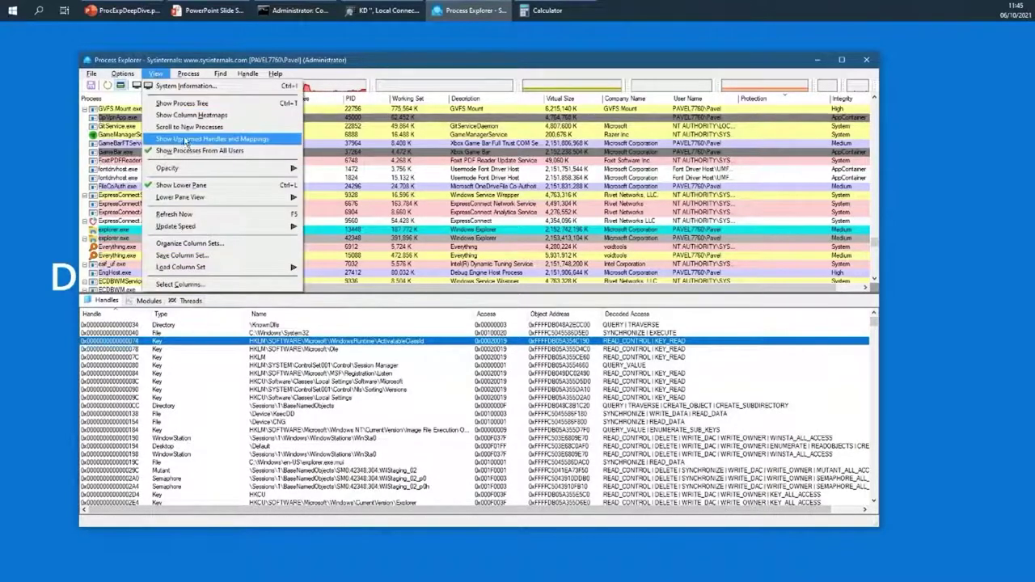
click(225, 144)
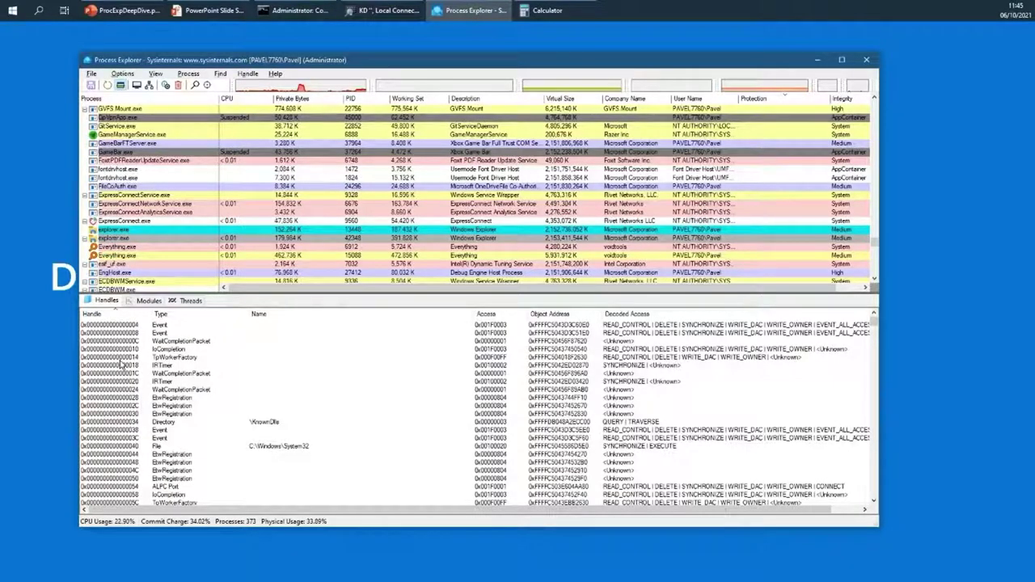
click(129, 326)
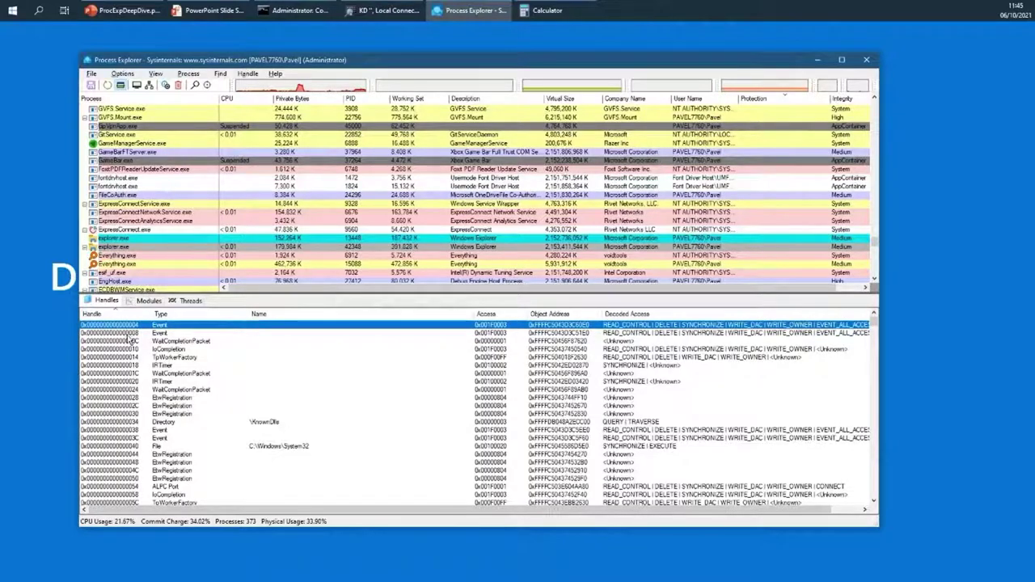
click(129, 333)
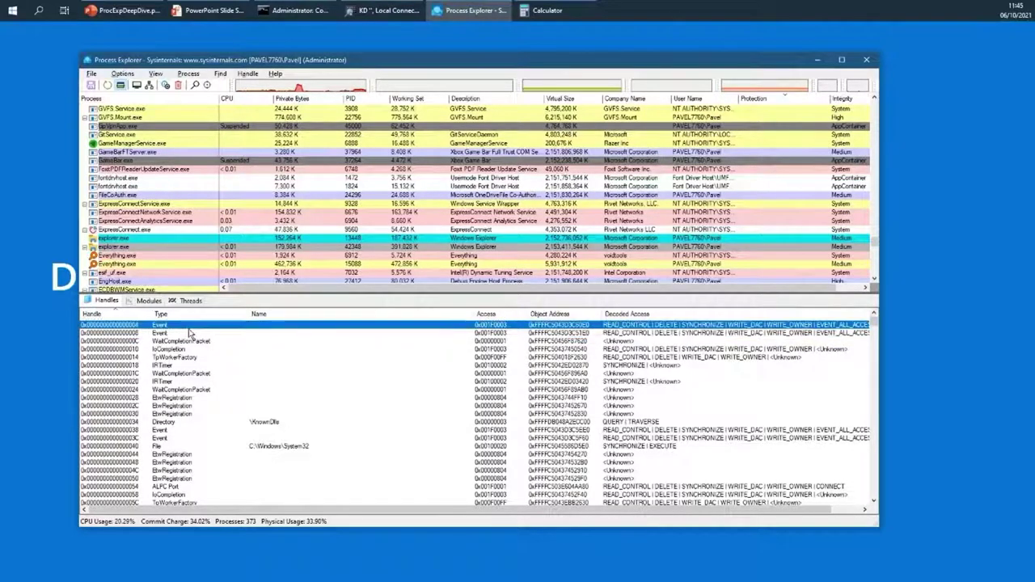
click(212, 340)
click(231, 349)
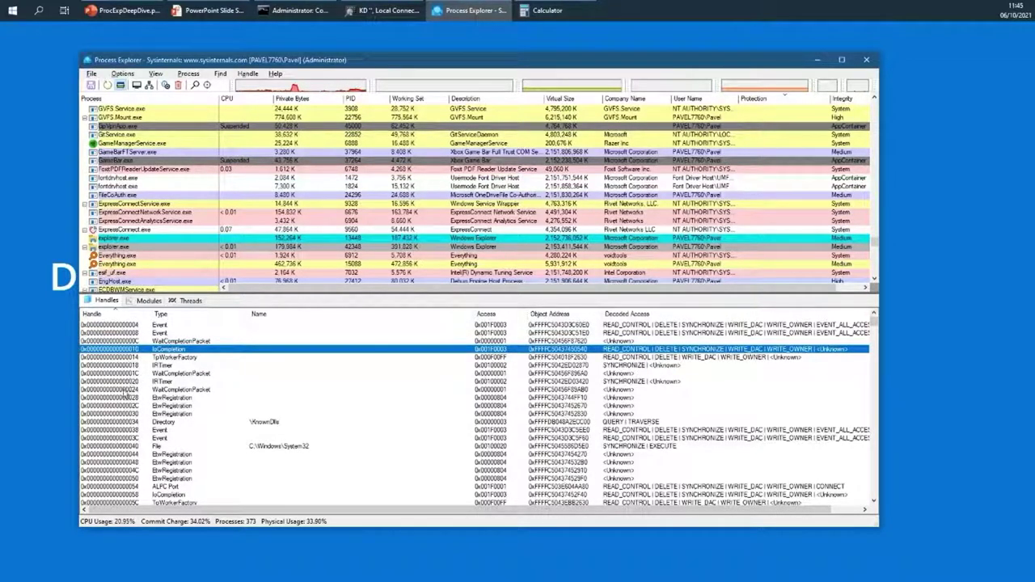
scroll(115, 393, down, 2)
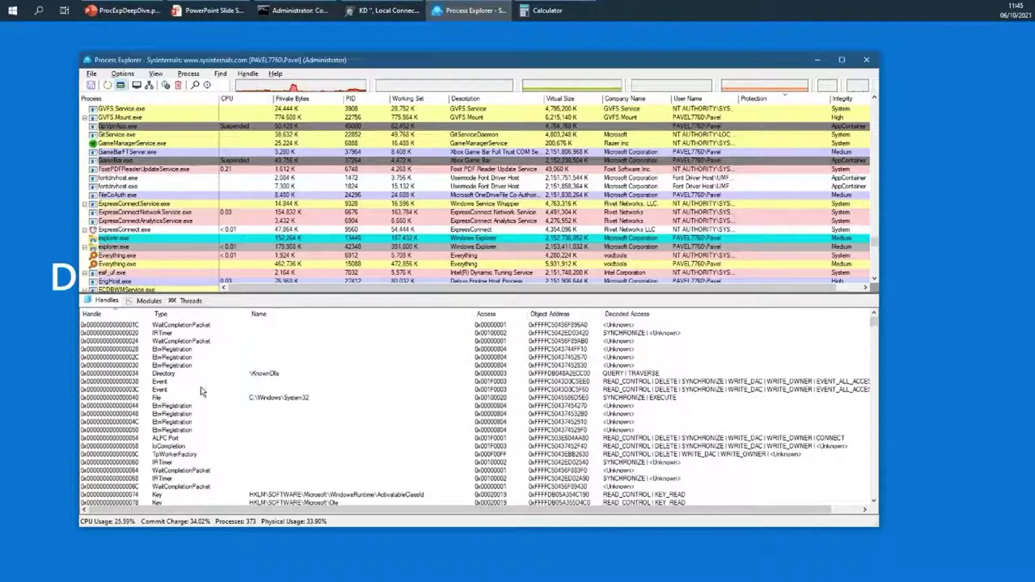
click(138, 374)
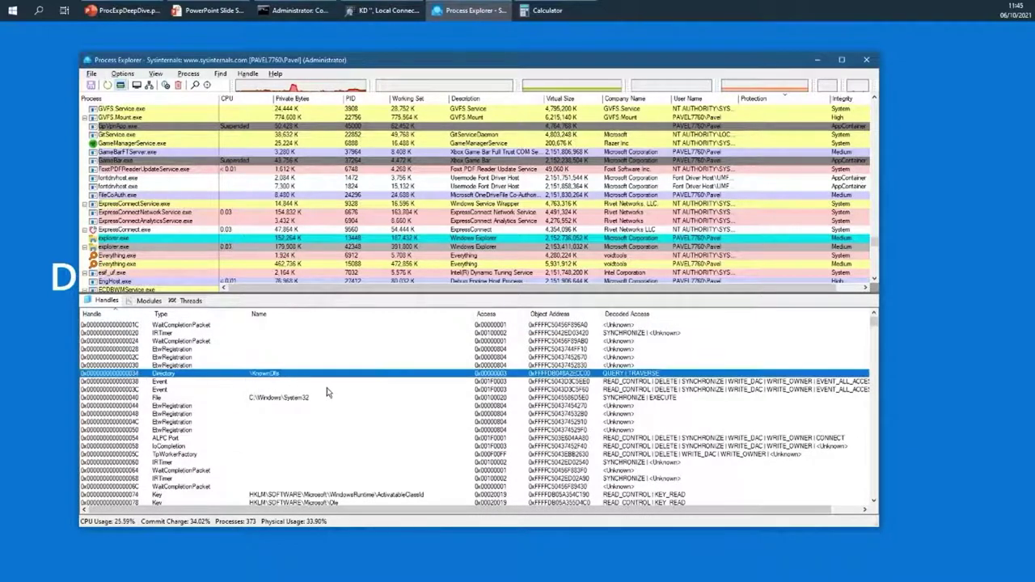
scroll(328, 392, up, 2)
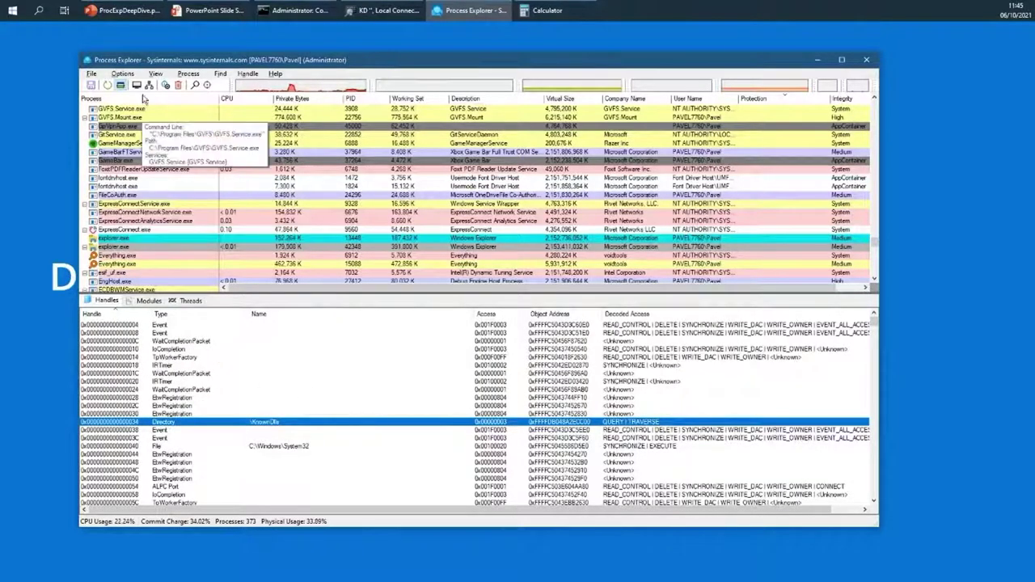
Hide the unnamed handles and mappings, and select the HKLM key handle and the Microsoft\MSF\Registration\Listen key handle
click(155, 73)
click(179, 141)
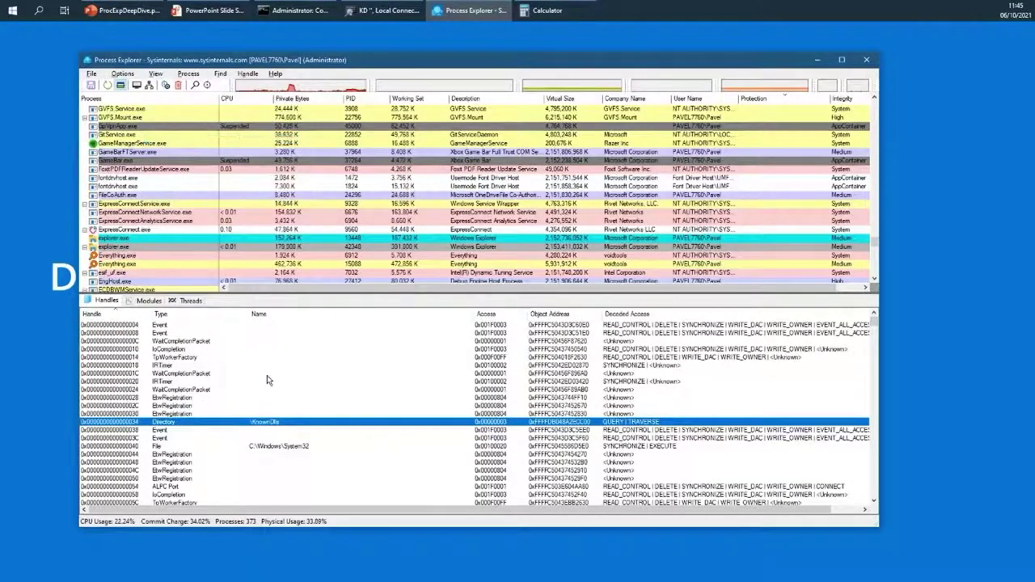
click(291, 358)
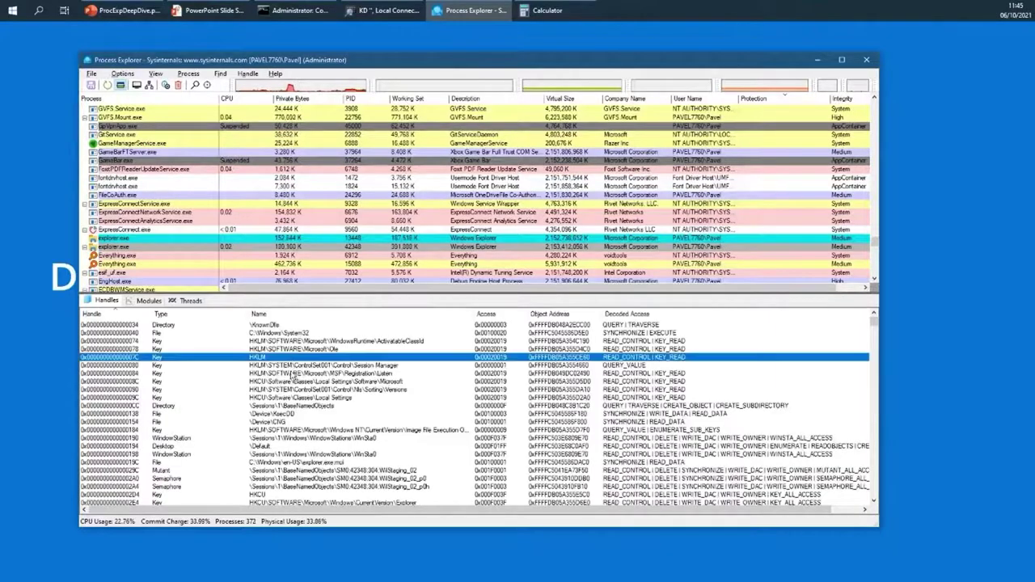
click(296, 375)
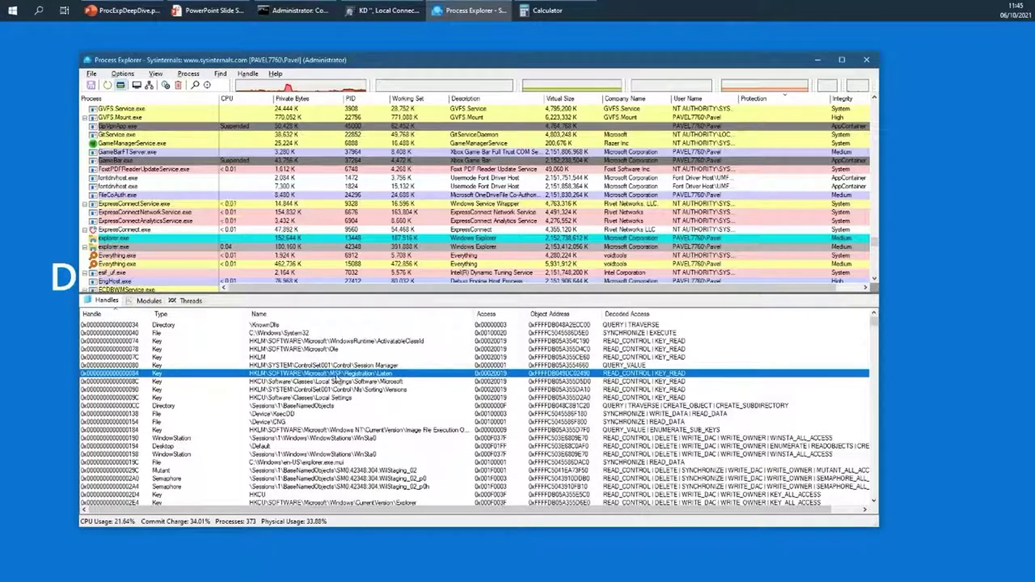
Look through the named objects, selecting the __ComCatalogCache__ section, the MaximumCommitCondition event, and the WilError_03_p0 semaphore and WilError_03 mutant
scroll(338, 379, down, 6)
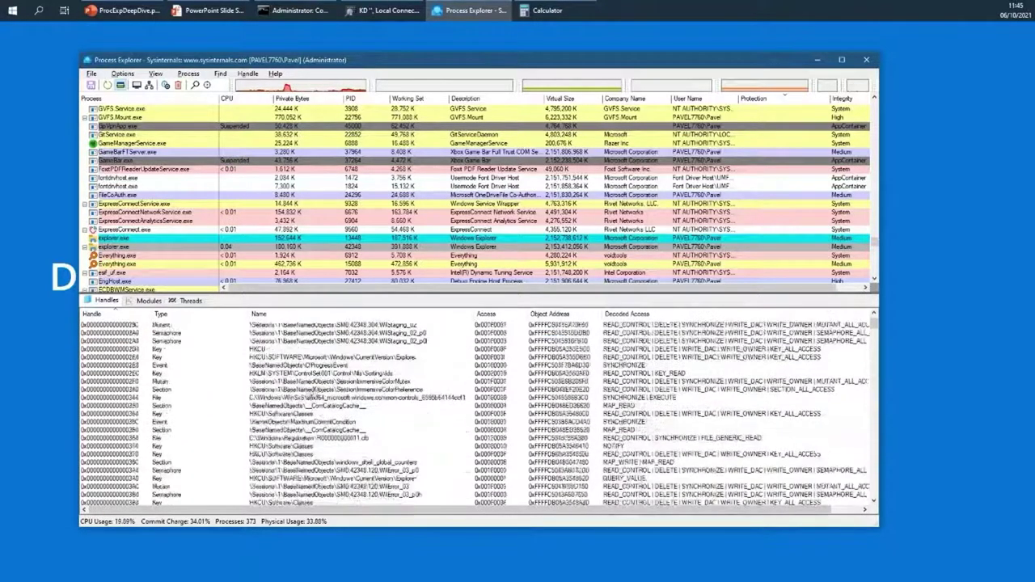
click(291, 405)
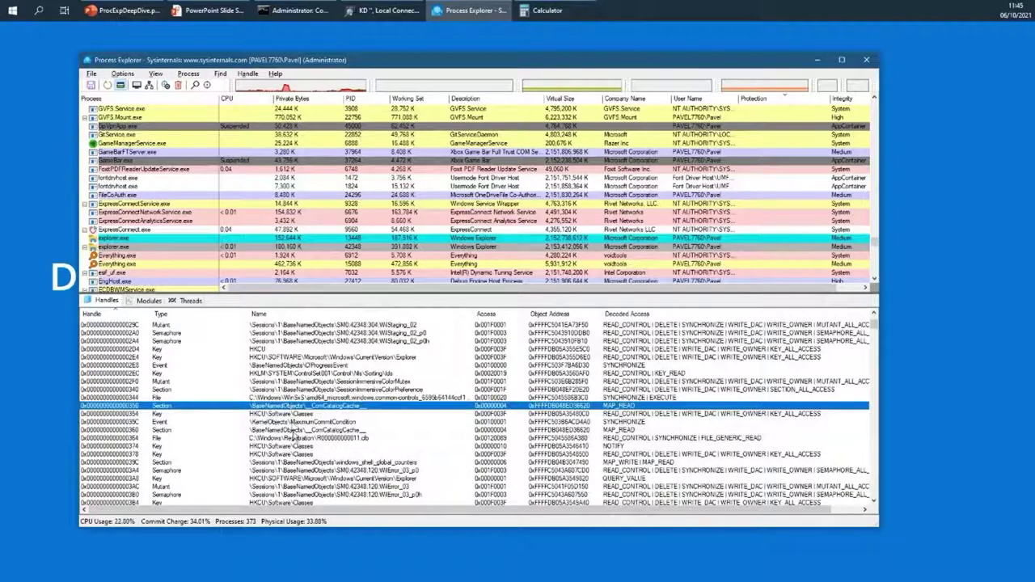
click(291, 422)
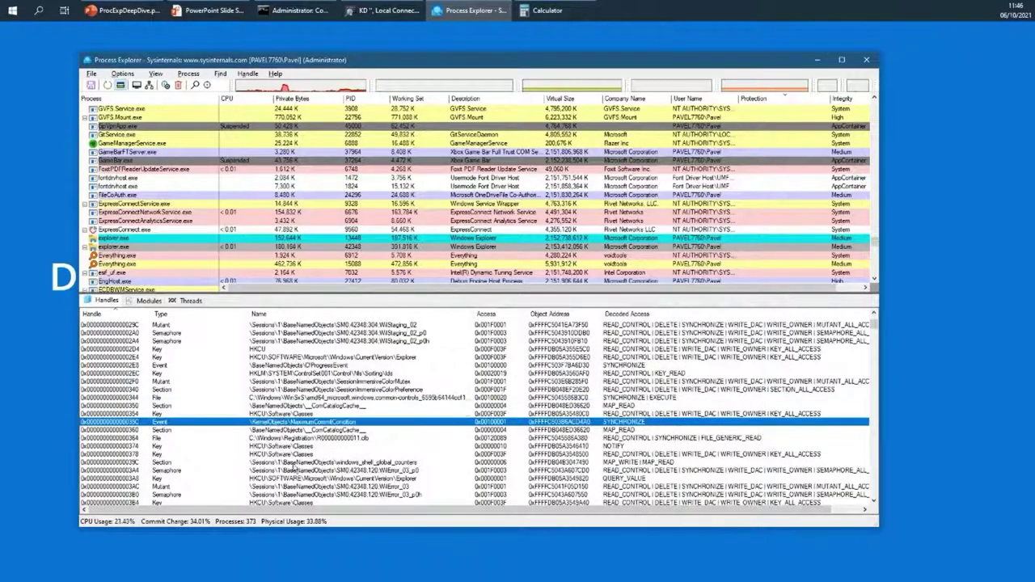
click(291, 471)
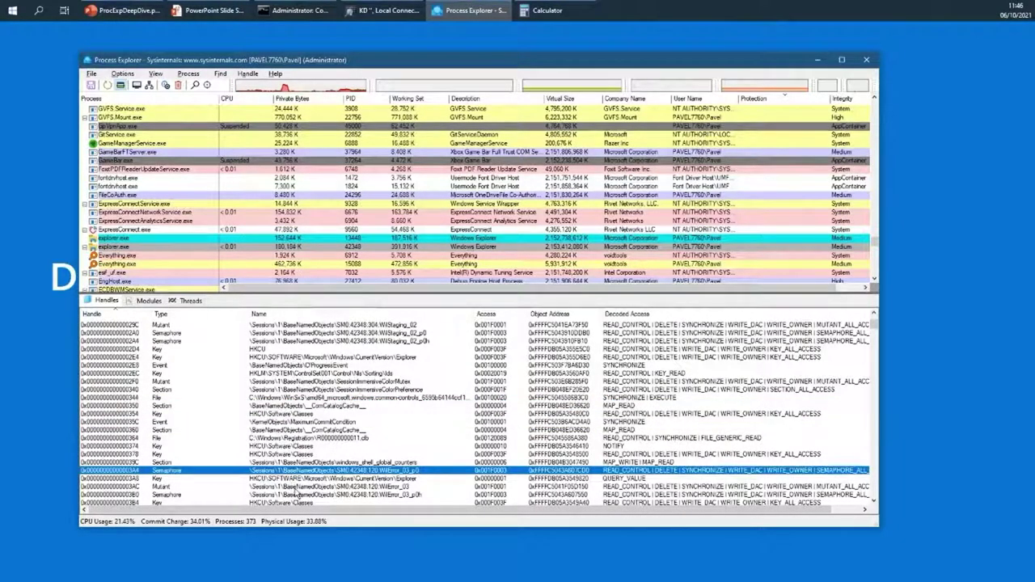
click(297, 488)
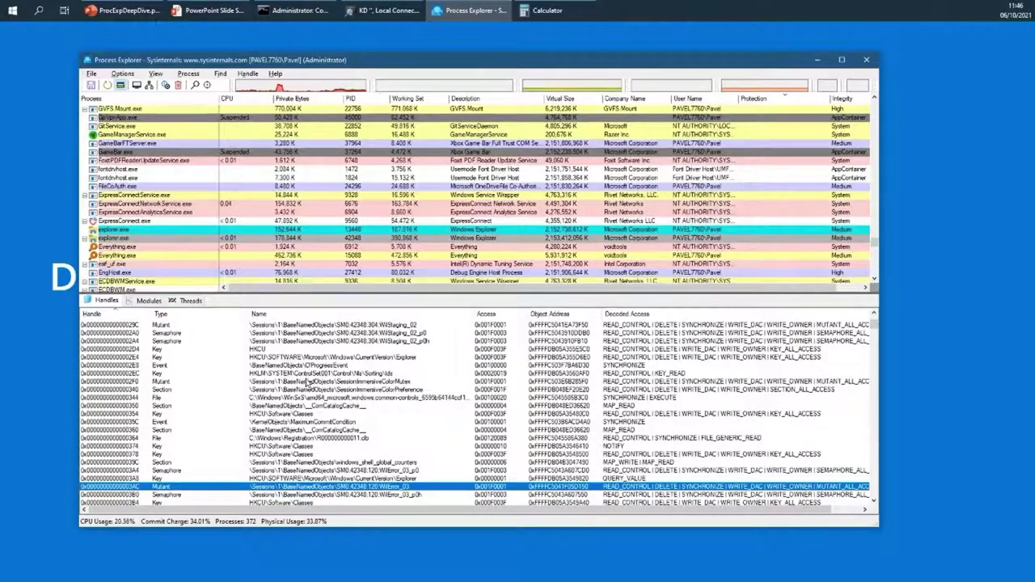
Sort the explorer.exe handles by type, and select a mutant handle and the first Teams.exe process handle
scroll(202, 375, down, 10)
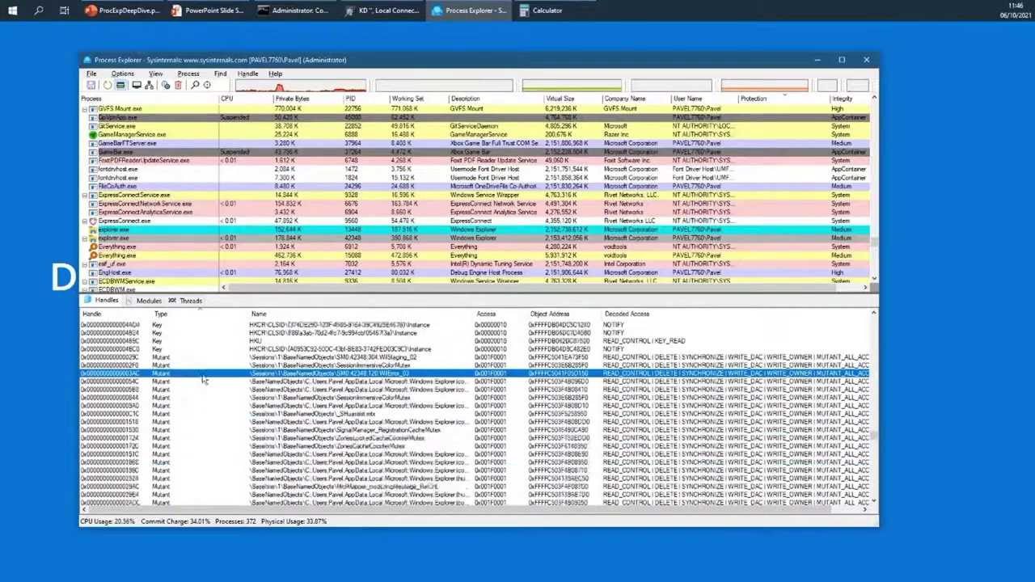
click(217, 391)
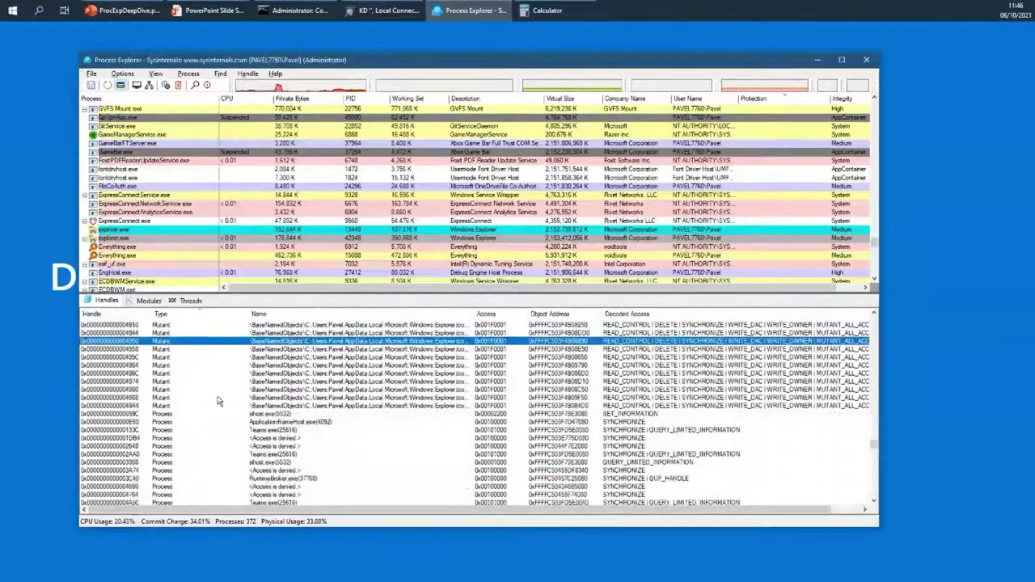
scroll(217, 396, down, 3)
click(191, 405)
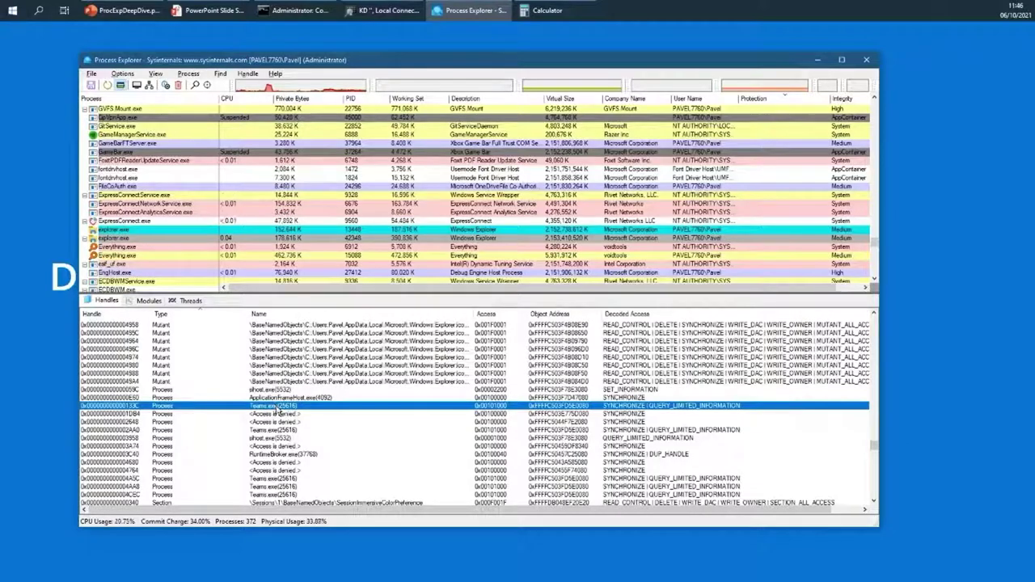
Look through the section and semaphore handles down to the thread handles, and select an explorer.exe thread handle
scroll(275, 408, down, 10)
scroll(283, 417, down, 15)
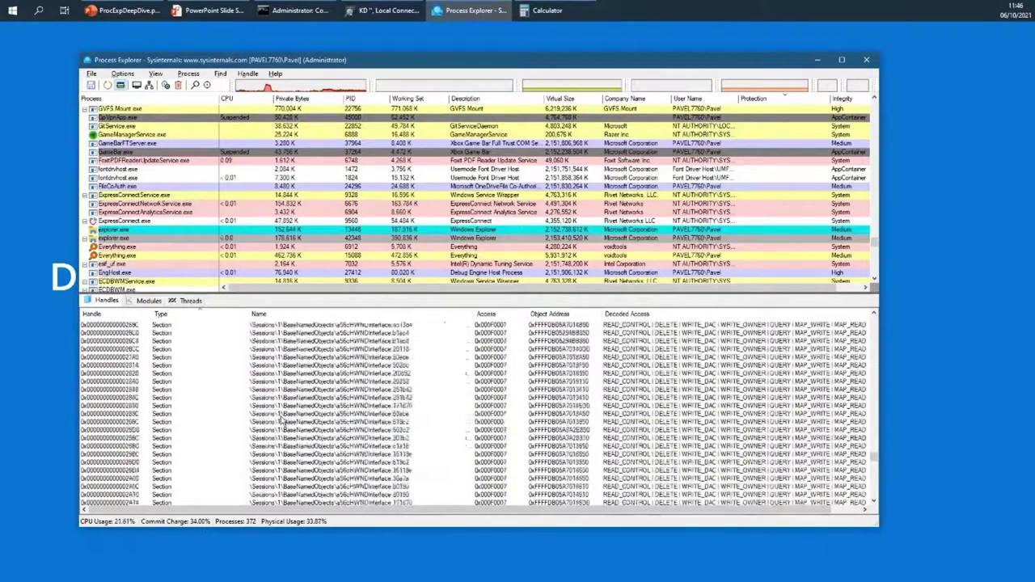
click(289, 414)
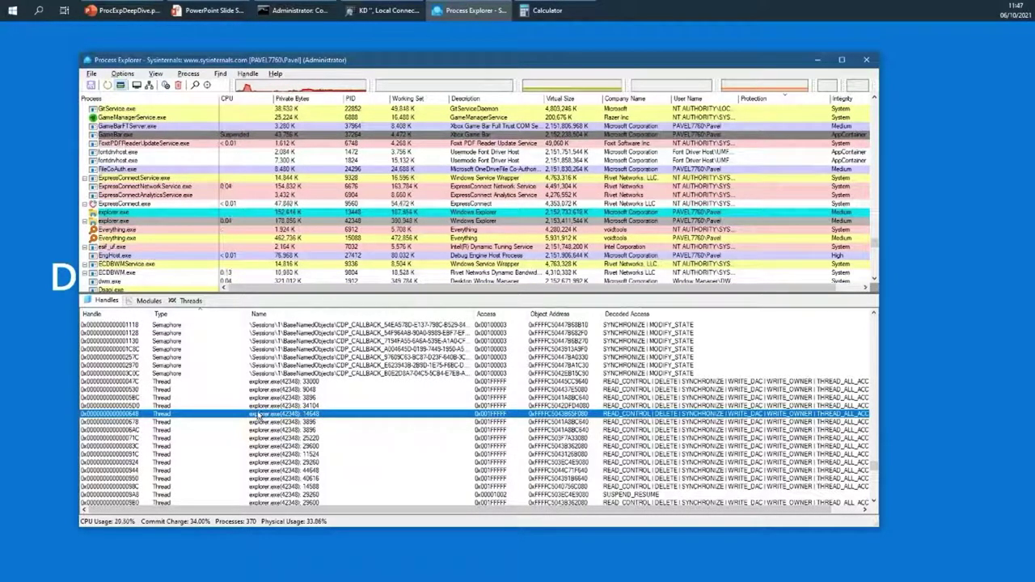
Go back through the section, process and mutant handles, and select two HKCR\CLSID Instance key handles
scroll(263, 409, up, 10)
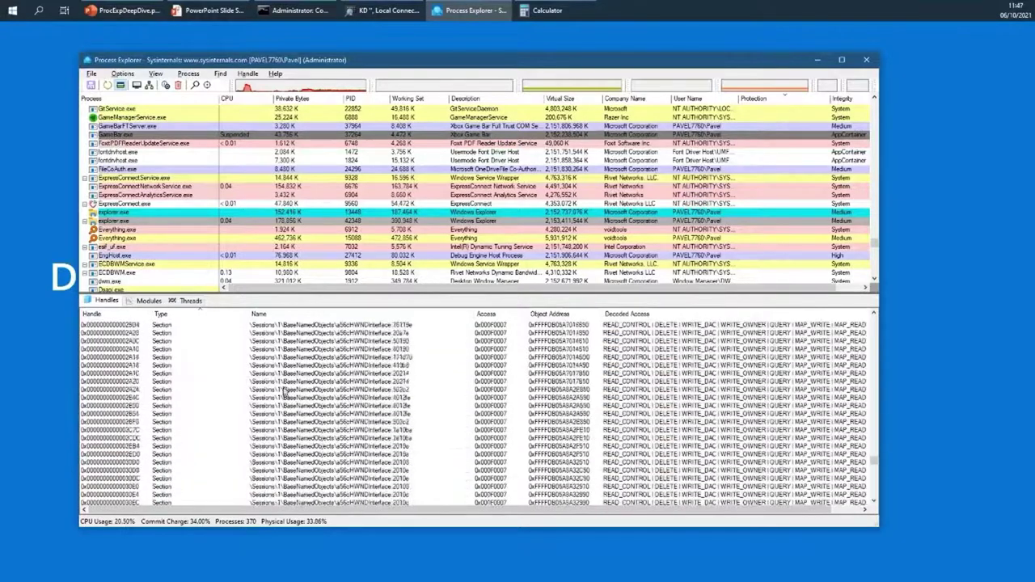
scroll(287, 397, up, 15)
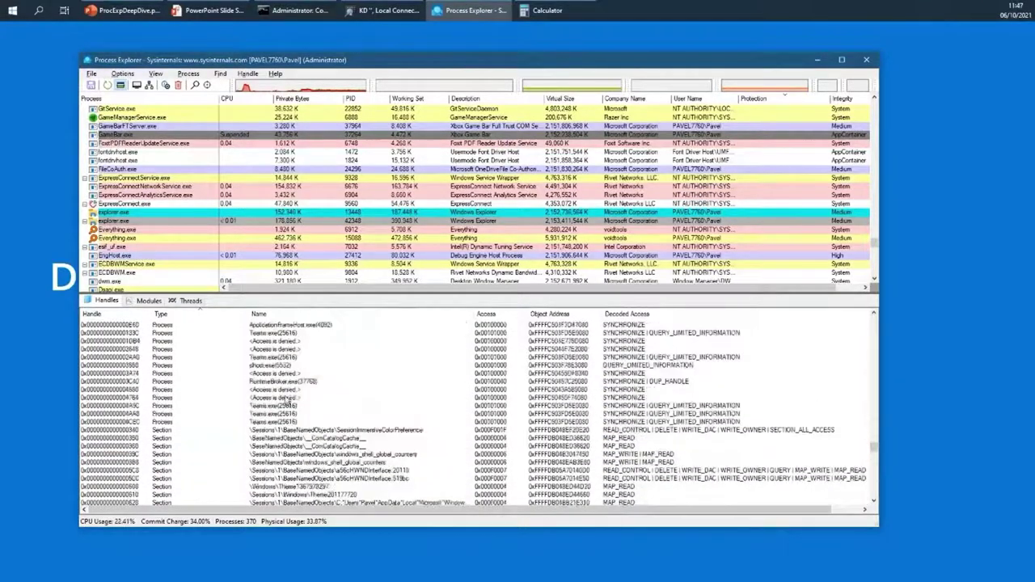
scroll(287, 400, up, 10)
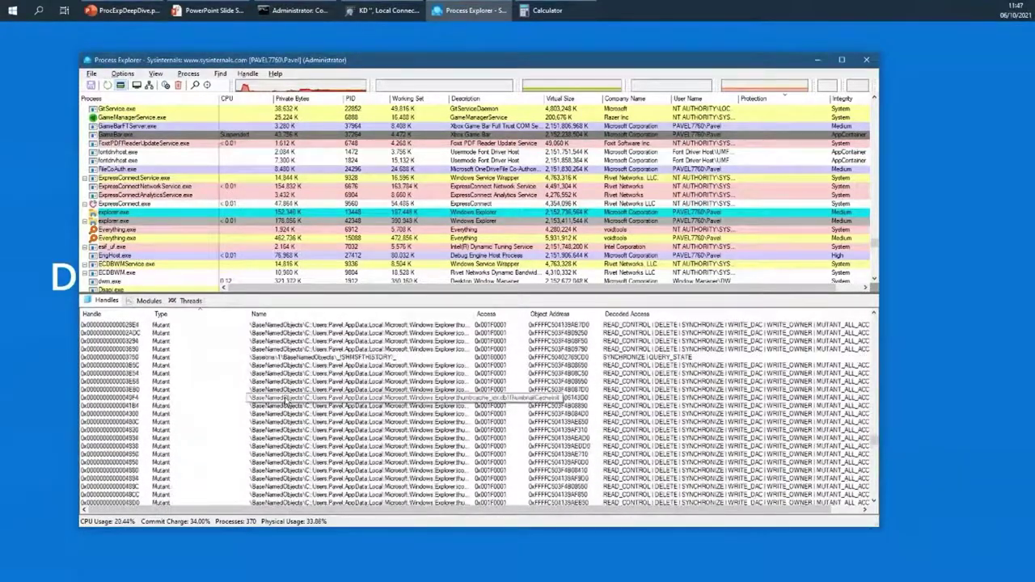
click(306, 389)
click(305, 374)
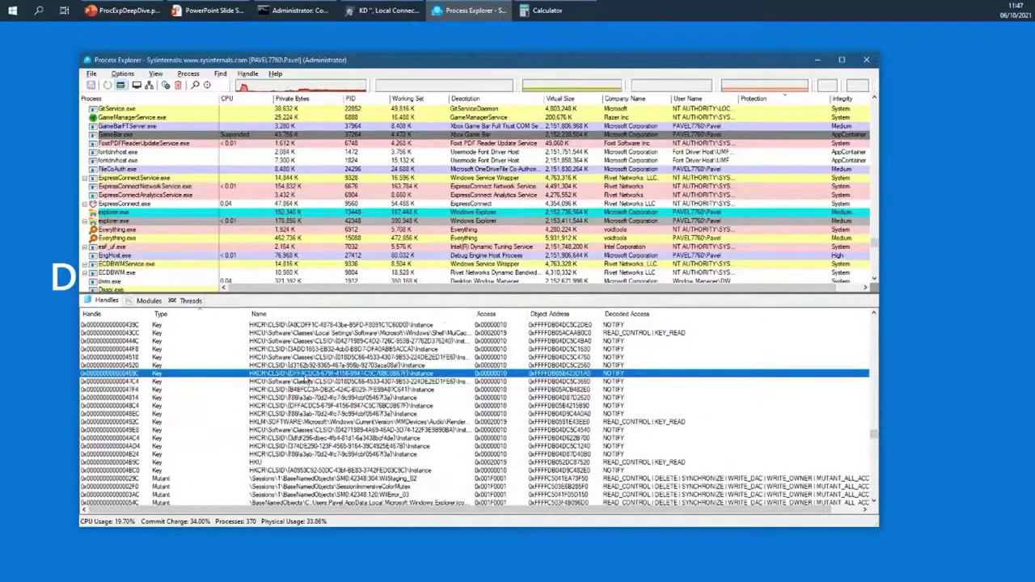
click(304, 365)
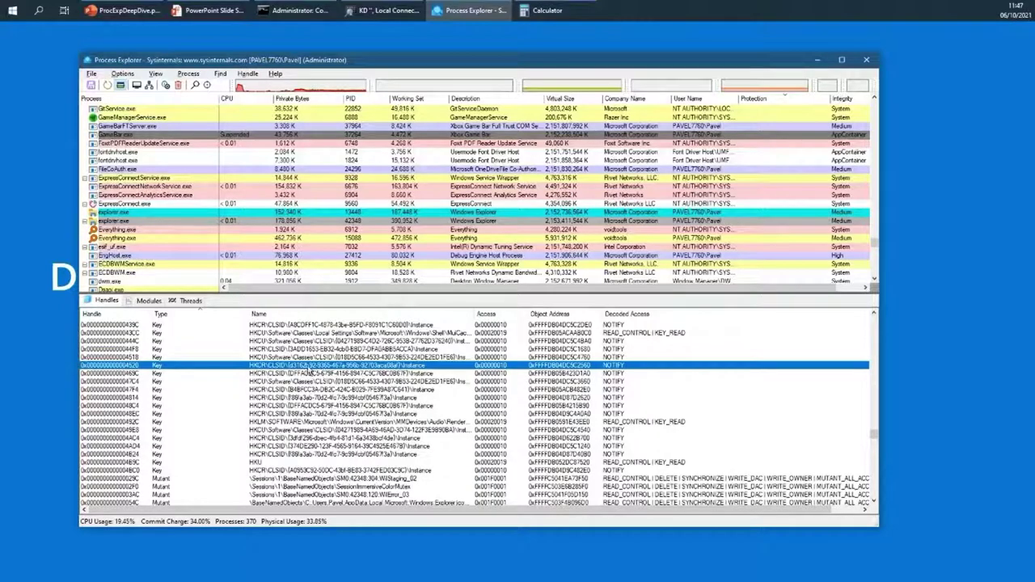
Examine the key and file handles of explorer.exe, selecting the Internet Explorer\Quick Launch folder's file handle
scroll(297, 378, up, 10)
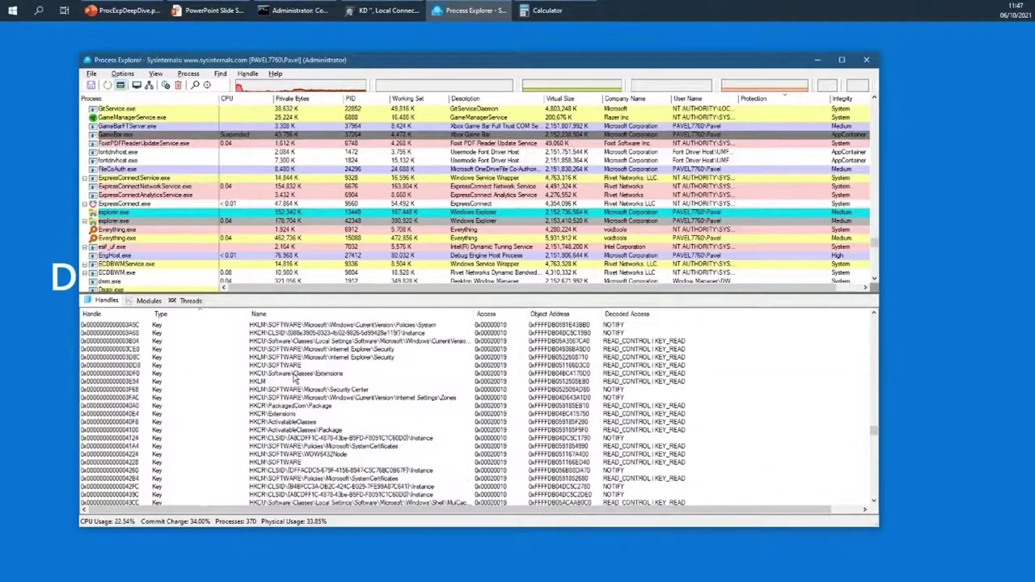
scroll(296, 384, up, 10)
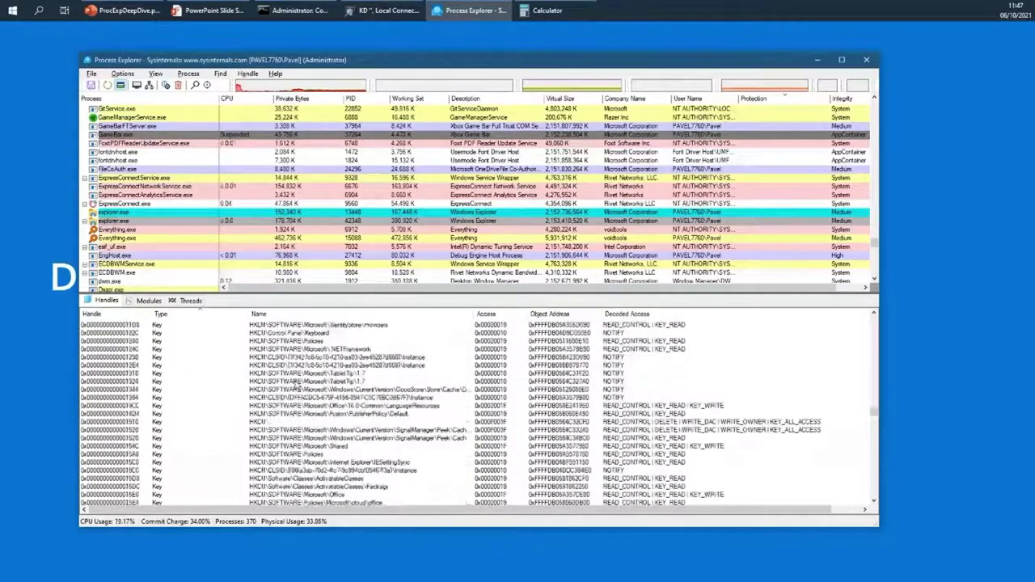
scroll(294, 390, up, 10)
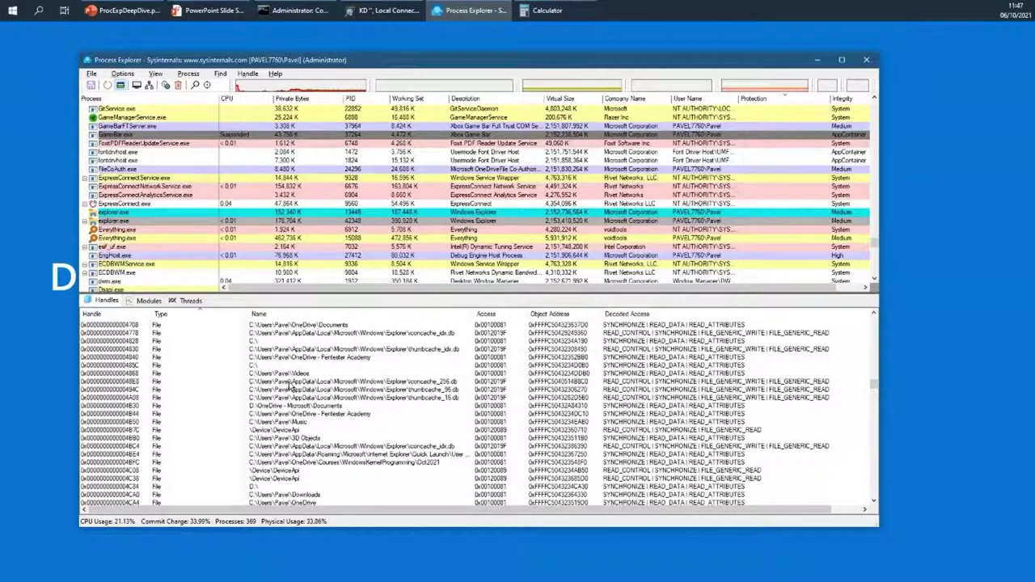
scroll(292, 389, down, 4)
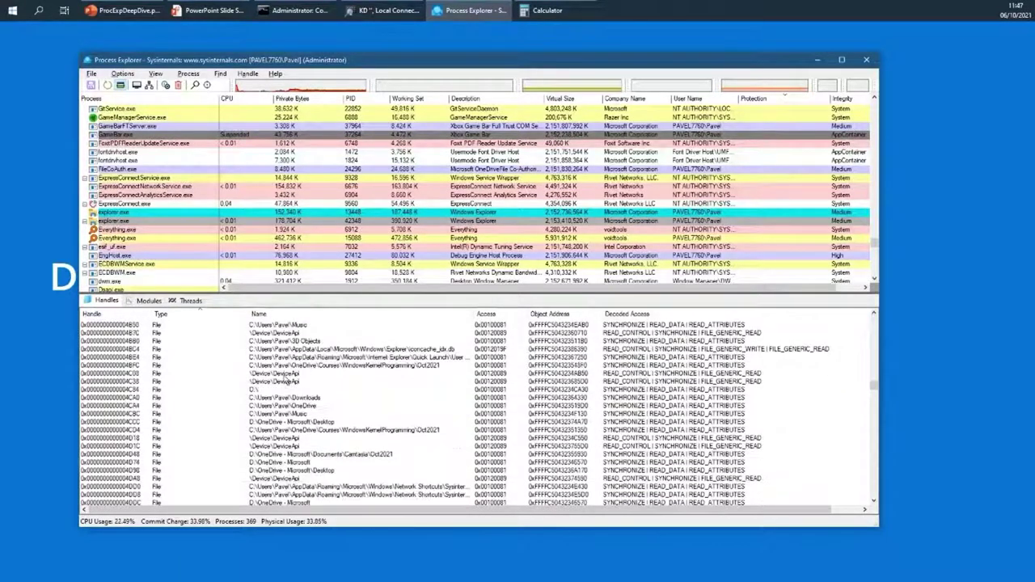
click(296, 358)
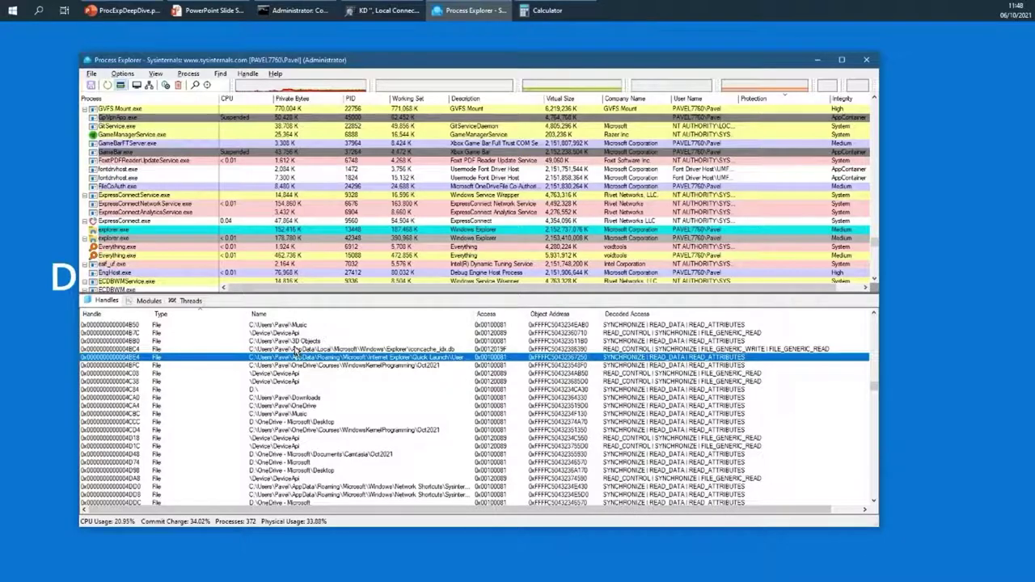
scroll(296, 352, down, 10)
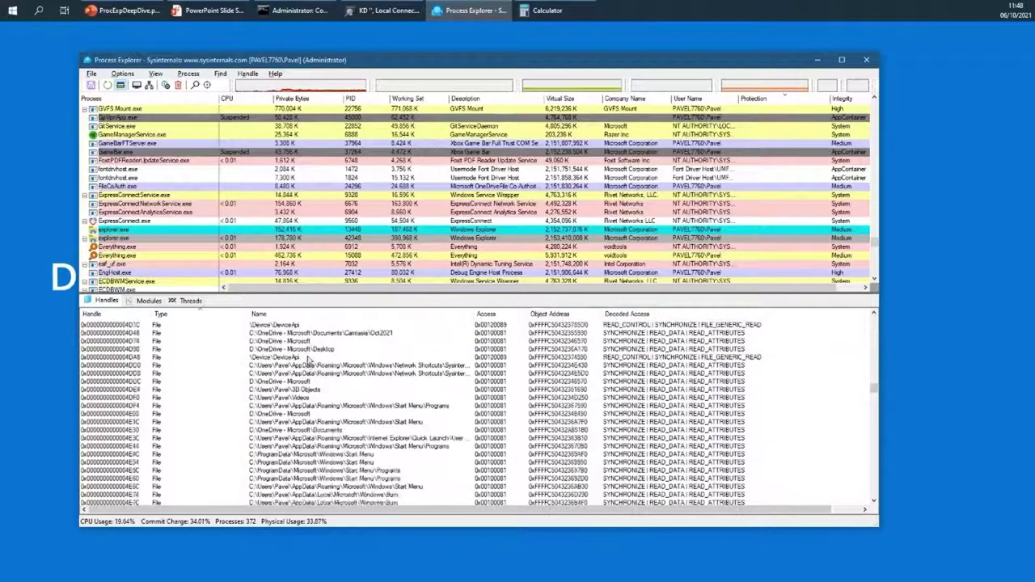
scroll(309, 364, down, 2)
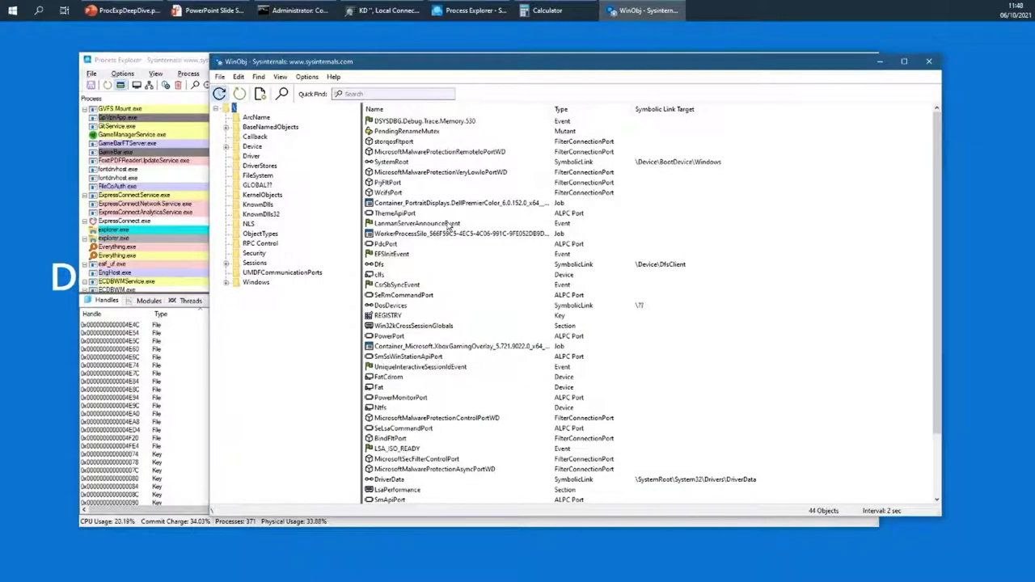
View the FileSystem and Device directories in WinObj, and select a DIEv event in BaseNamedObjects with WinObj running as administrator
click(263, 177)
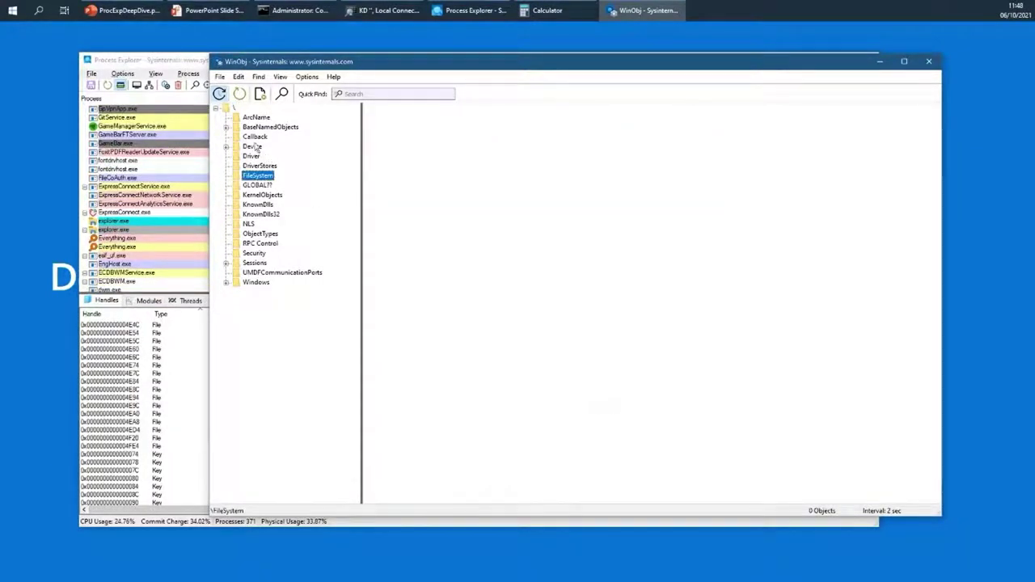
click(253, 146)
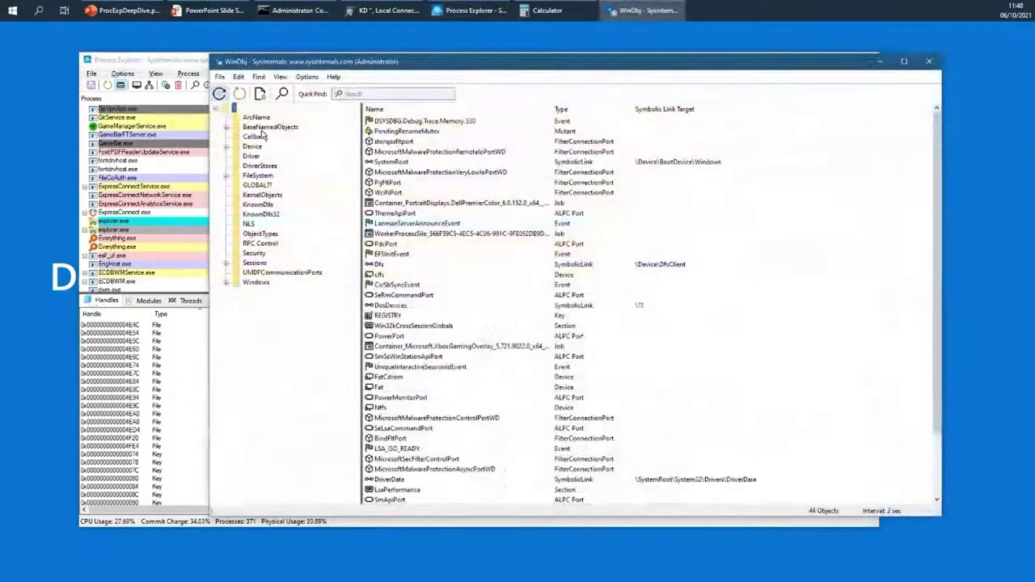
click(263, 130)
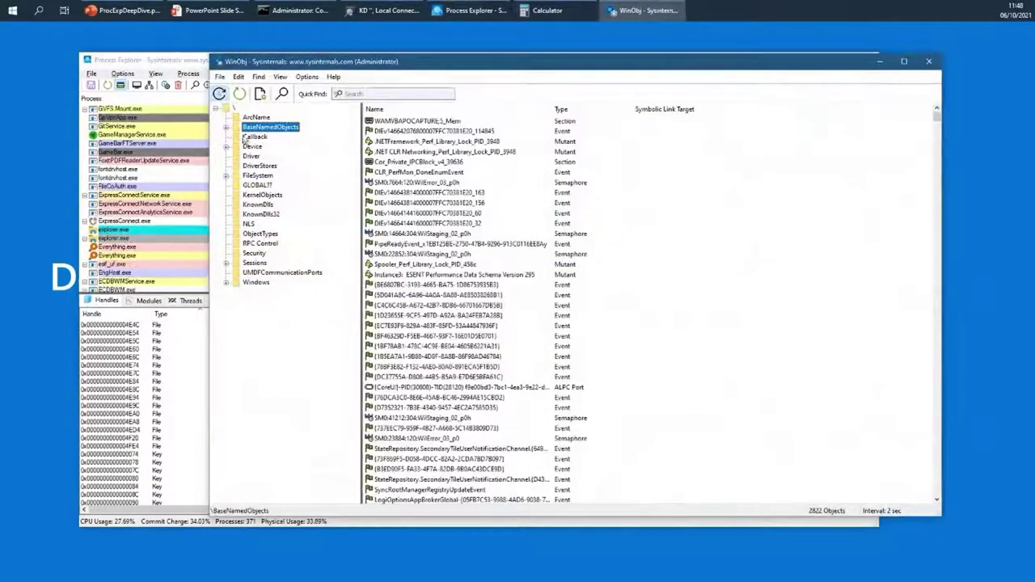
click(431, 214)
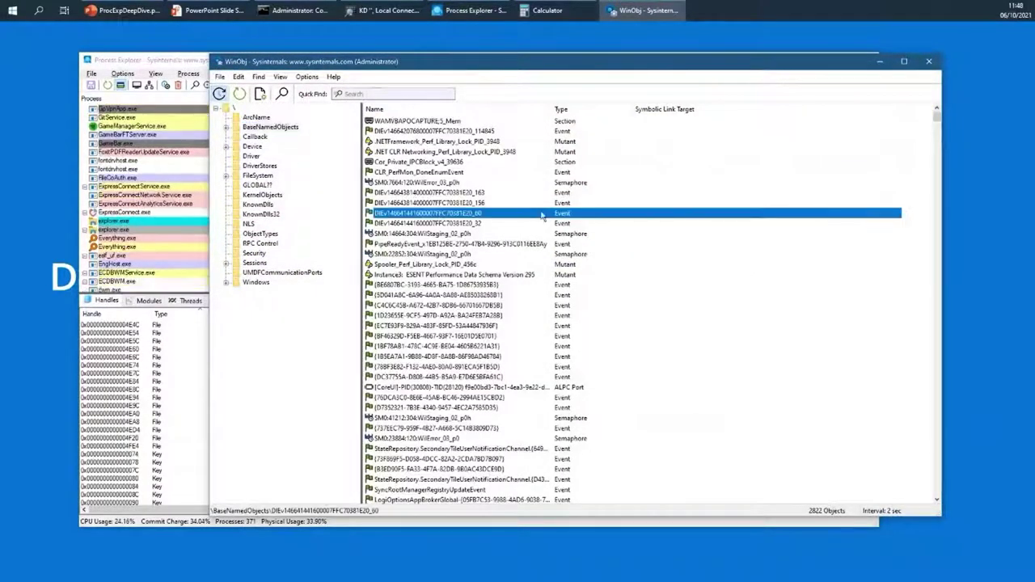
scroll(470, 267, down, 8)
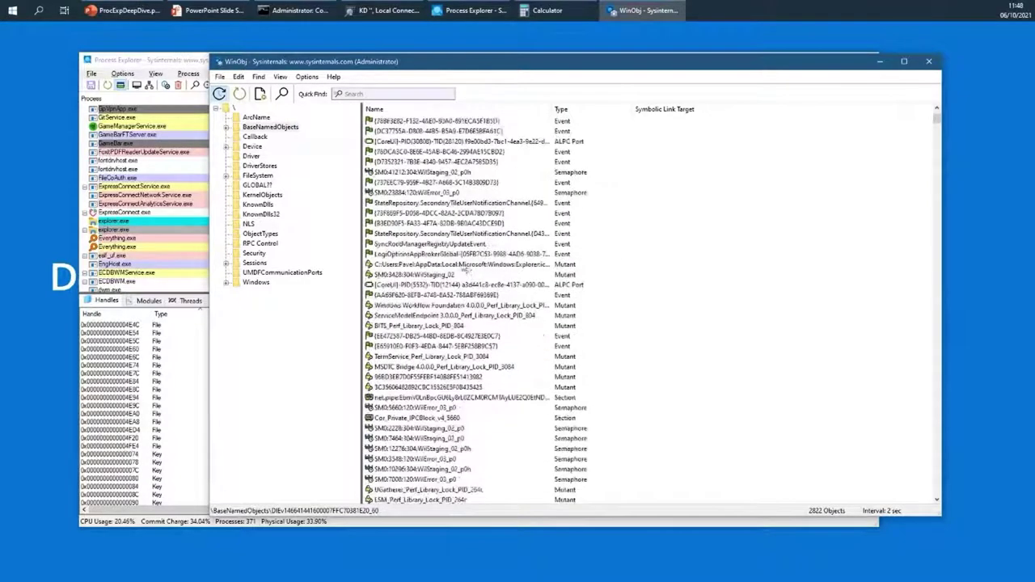
Expand session 1 under Sessions and look through its BaseNamedObjects directory, selecting the SM0:42668:120:WilError_03_p0 semaphore
click(228, 264)
click(236, 282)
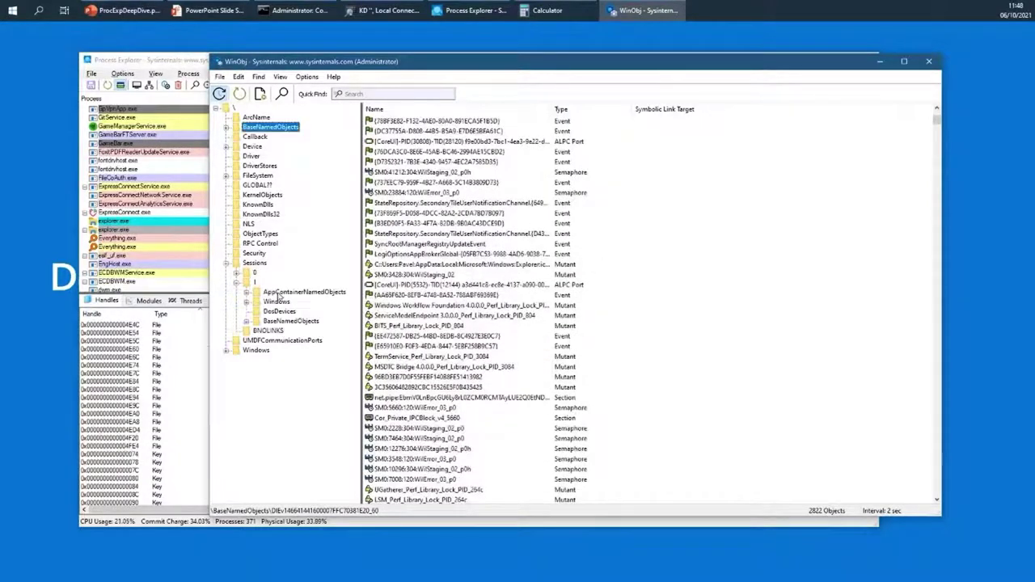
click(285, 321)
click(424, 245)
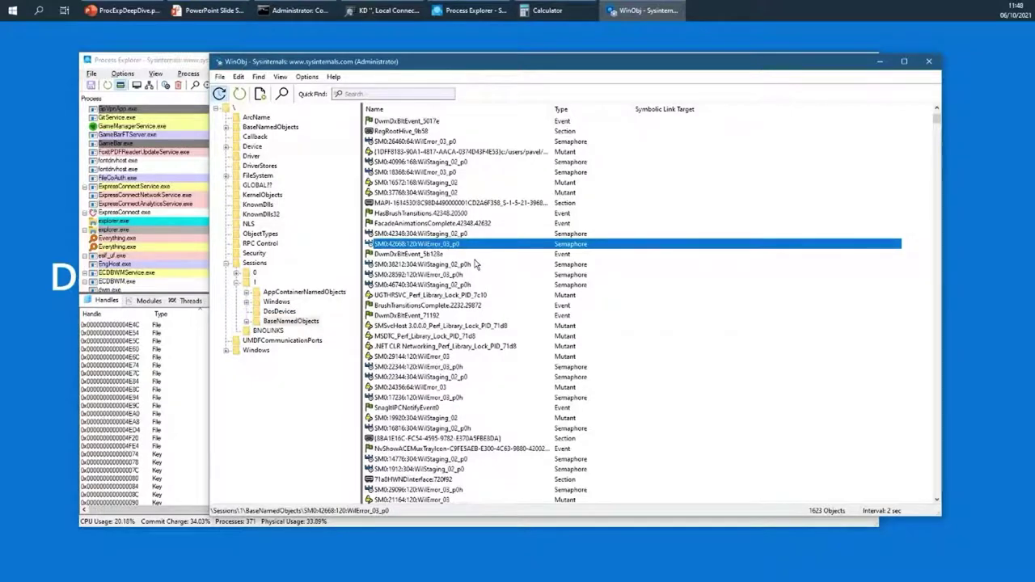
scroll(475, 267, down, 6)
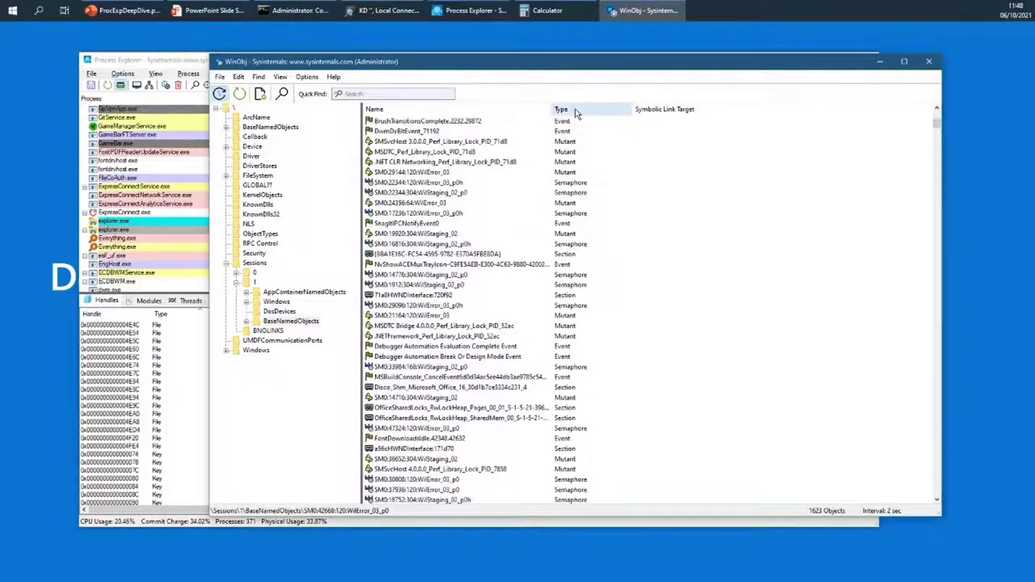
Sort session 1's named objects by type and go to the sections, selecting a MAPI section and RegRootHive_40bc
click(577, 111)
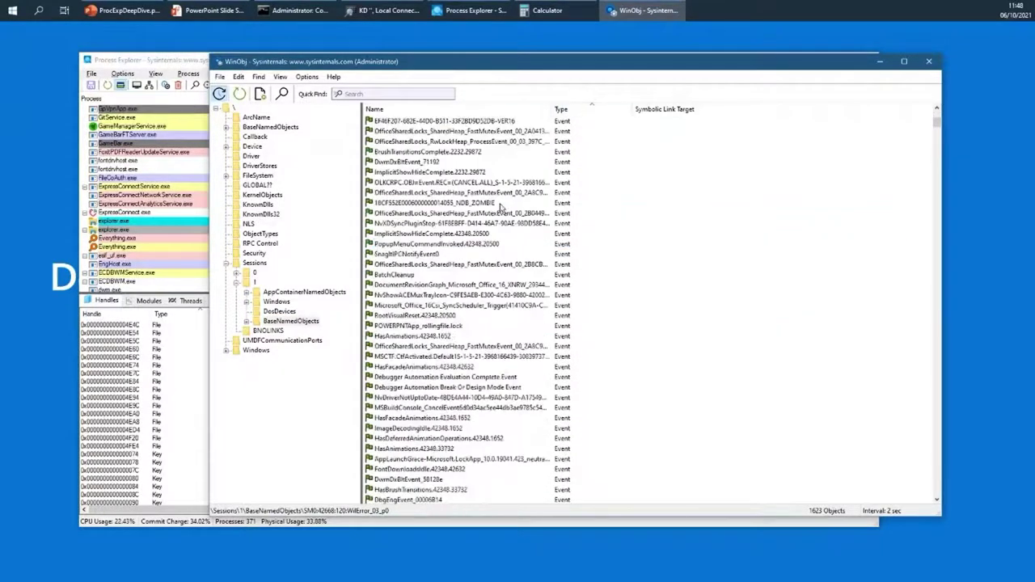
scroll(502, 208, down, 10)
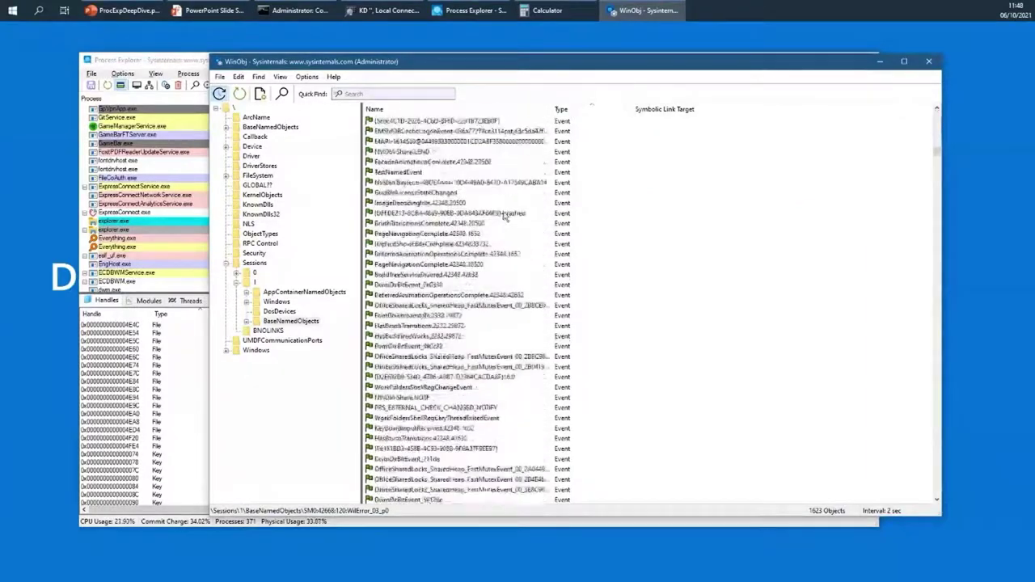
drag(938, 166, 930, 350)
click(467, 294)
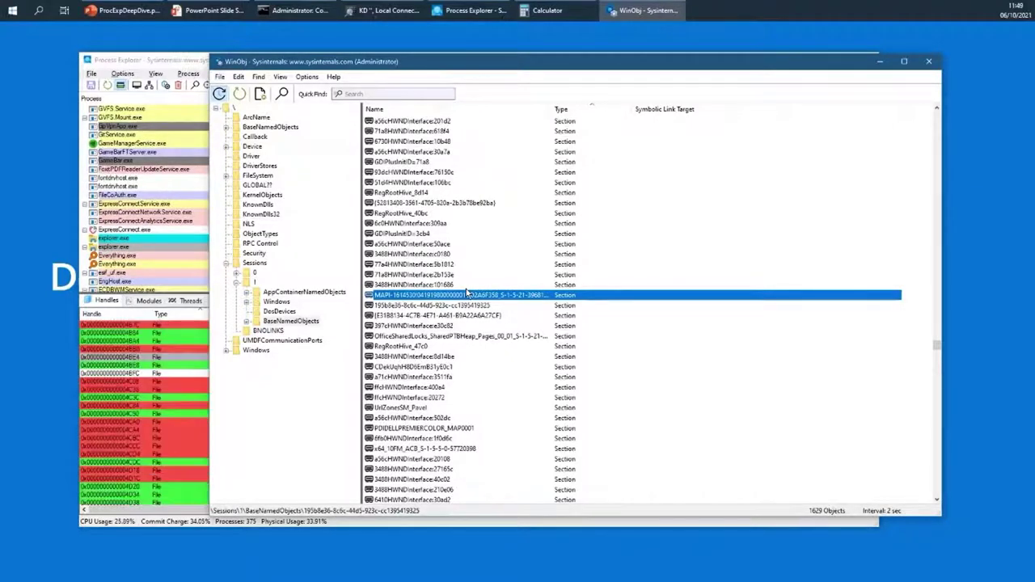
click(451, 205)
click(442, 214)
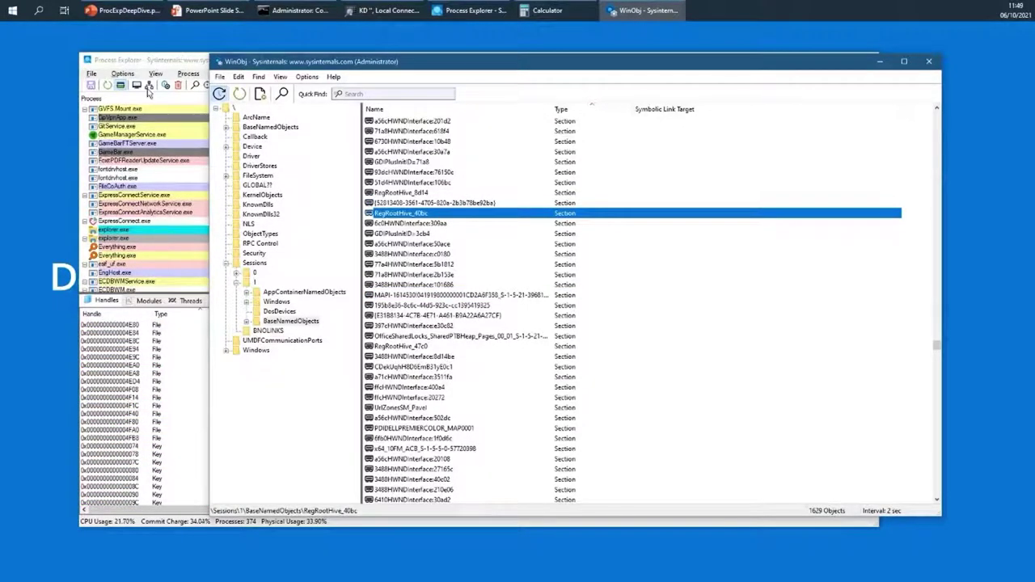
Switch to Process Explorer, select the thumbcache_48.db file handle, and fit the handle list's Name column and narrow its Type column
click(153, 61)
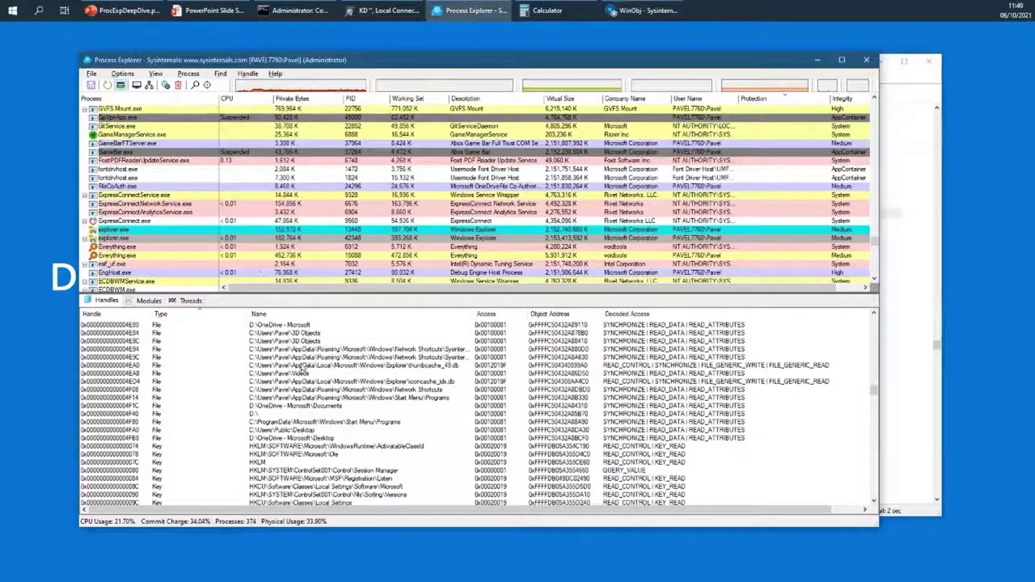
click(303, 365)
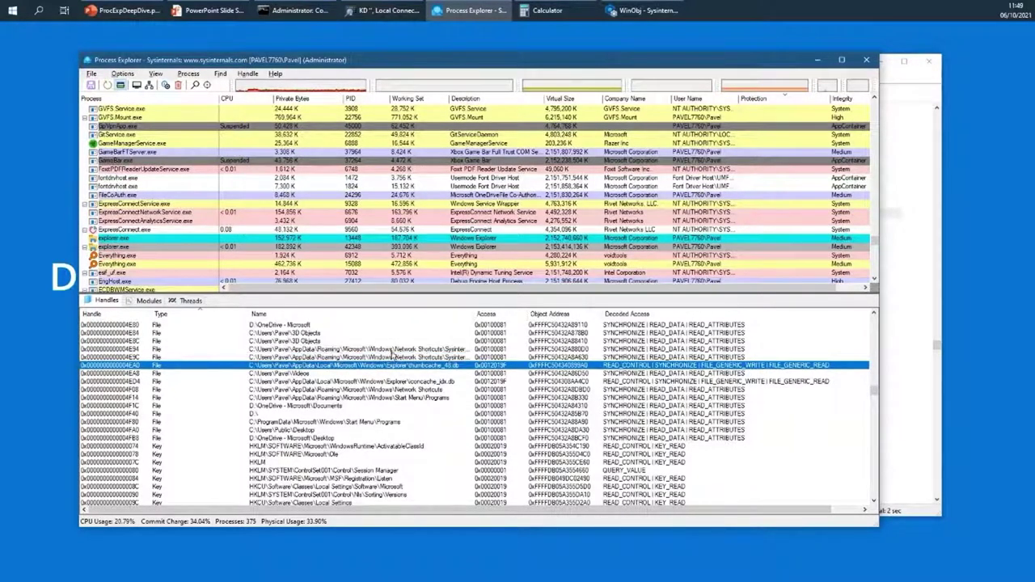
double_click(476, 315)
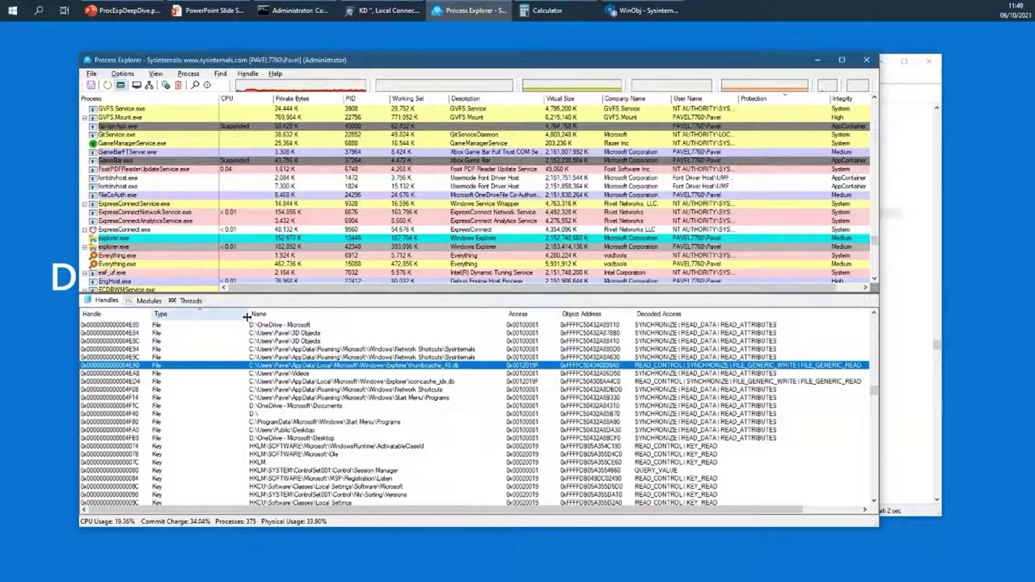
drag(246, 315, 221, 315)
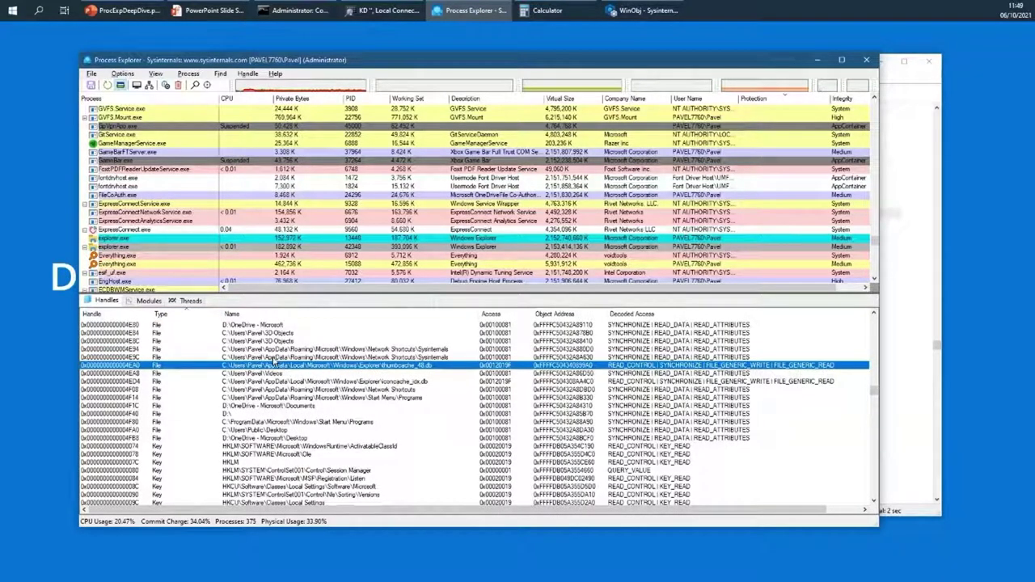
Pause the process updates and search all handles and DLLs for "explorer"
key(space)
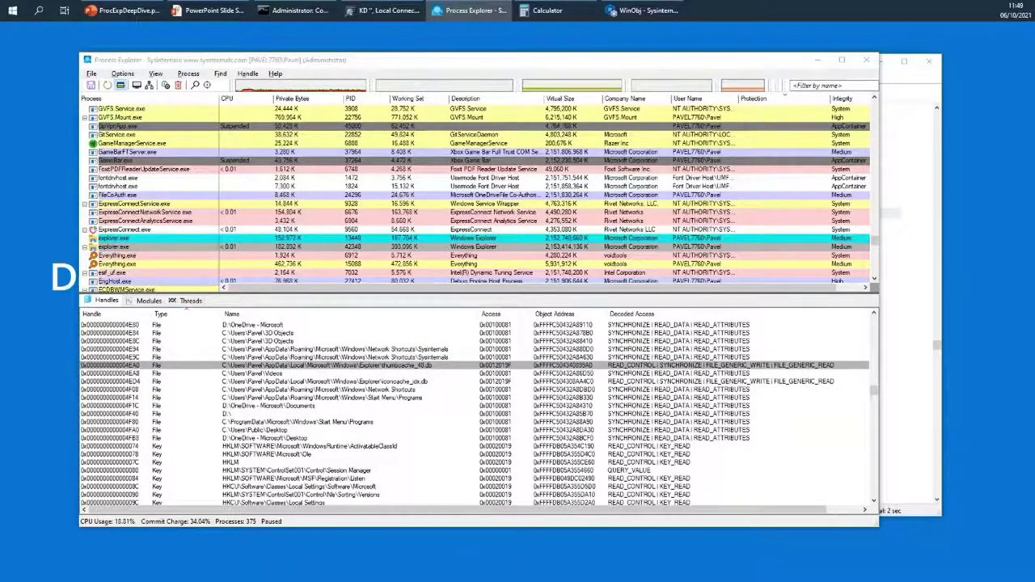
key(ctrl+f)
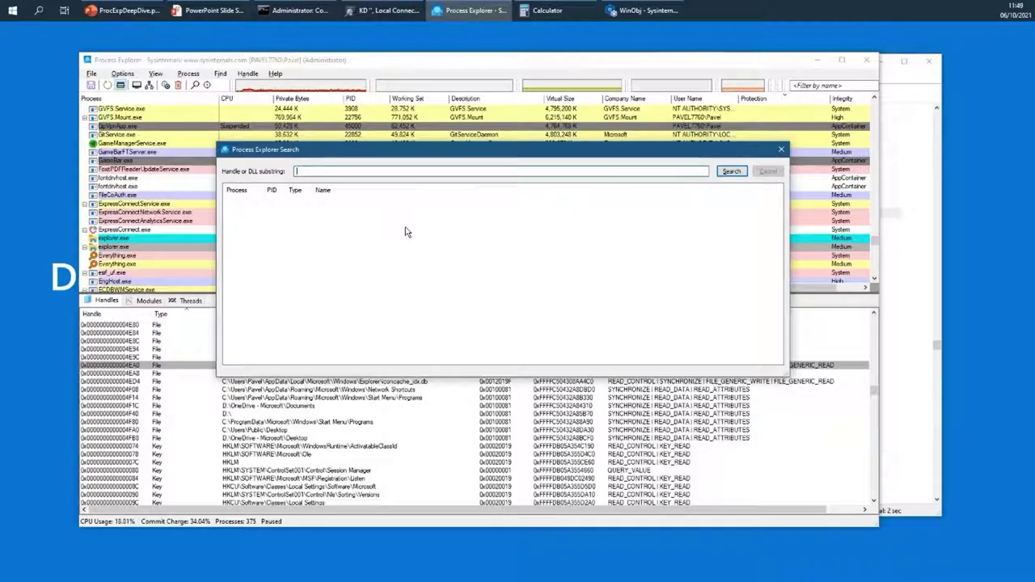
text(roc)
text(plorer)
key(Return)
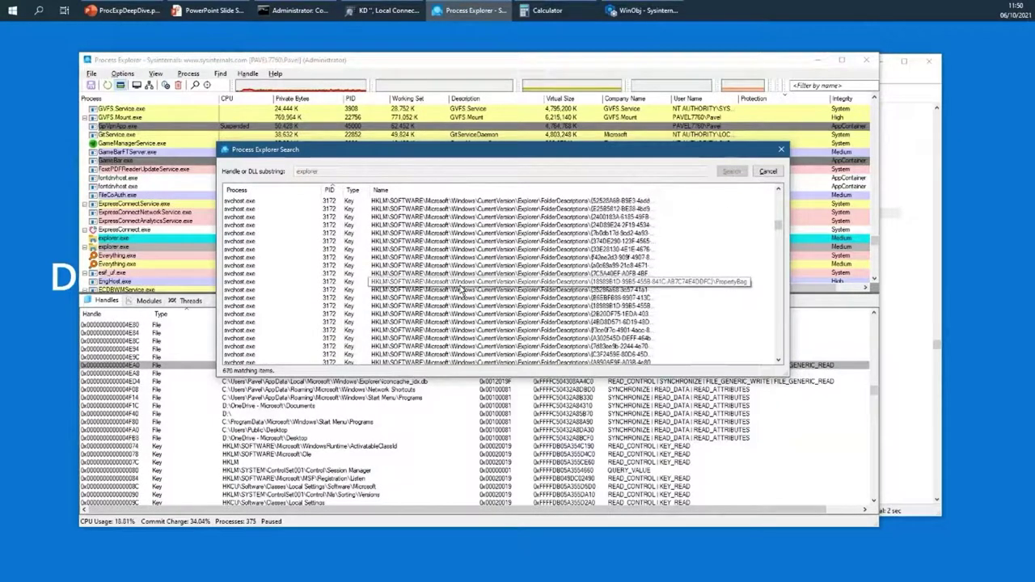
Look through the search matches, locating several svchost.exe FolderDescriptions key handles, and stop and close the search
click(467, 241)
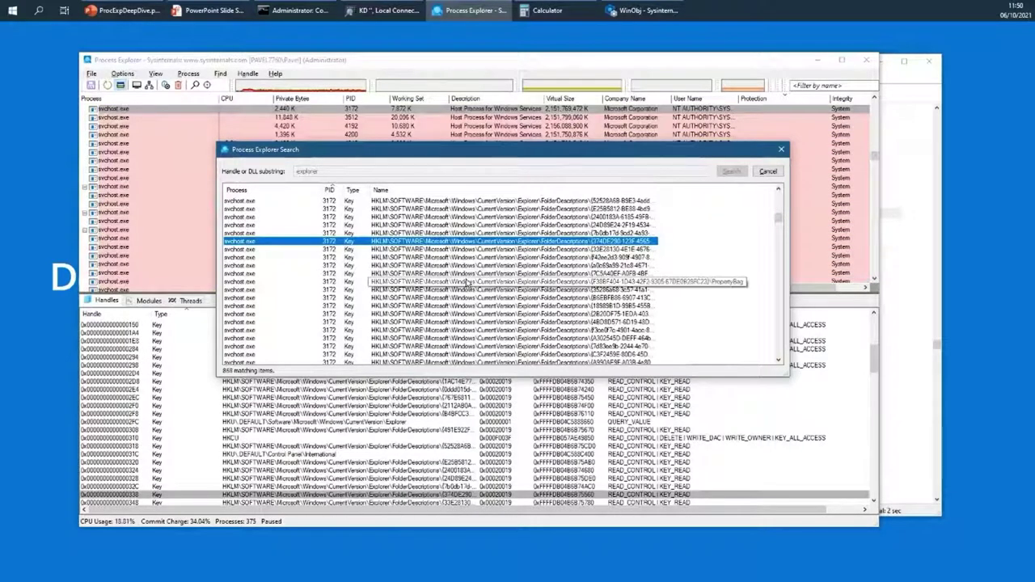
click(468, 282)
click(458, 322)
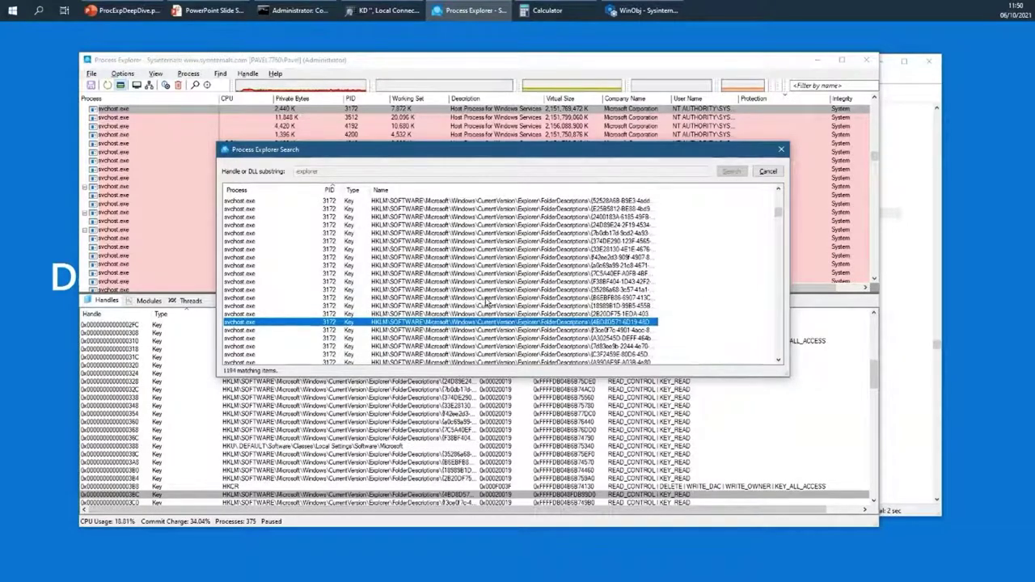
scroll(493, 306, down, 5)
scroll(499, 307, down, 5)
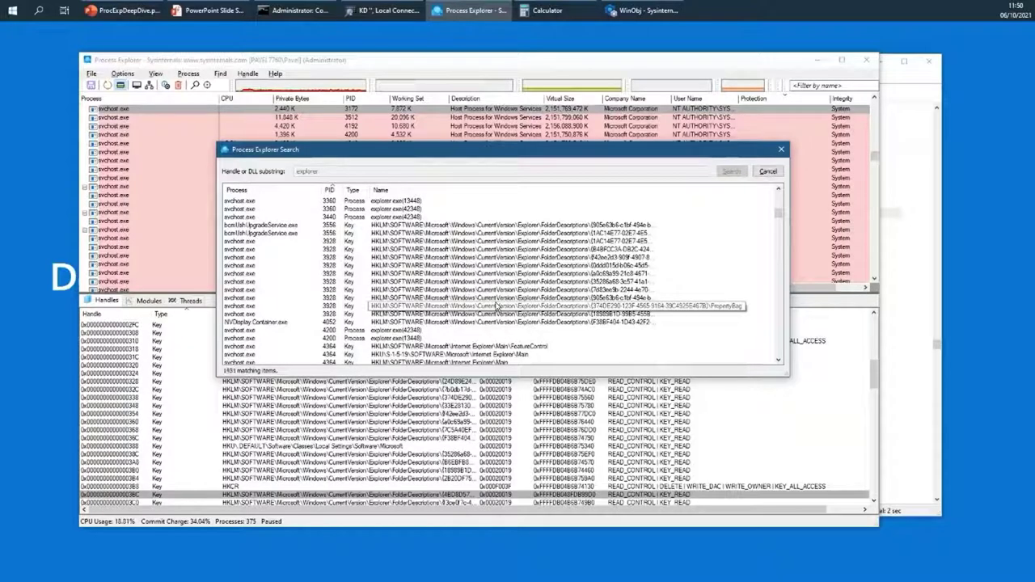
click(761, 174)
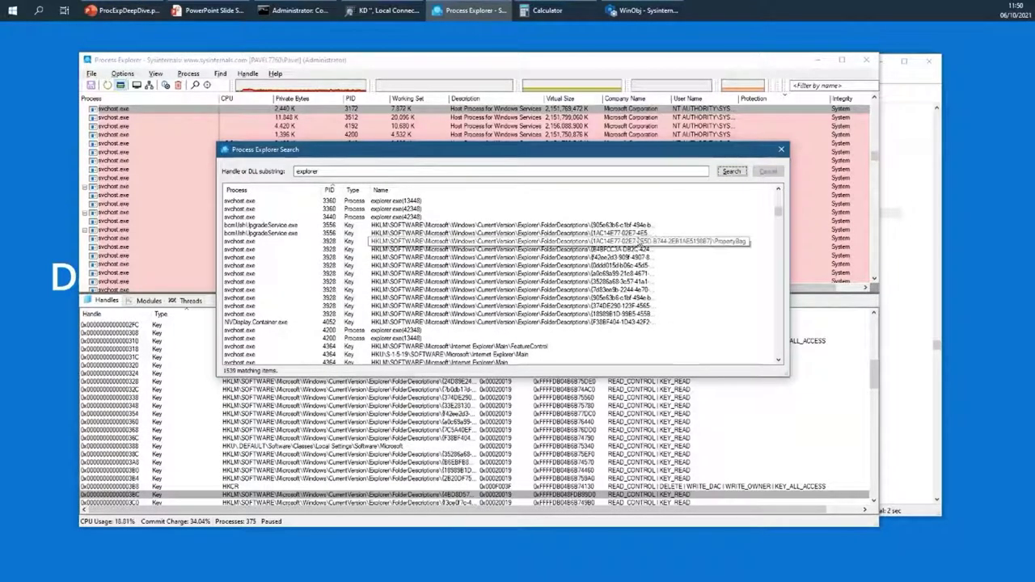
click(780, 150)
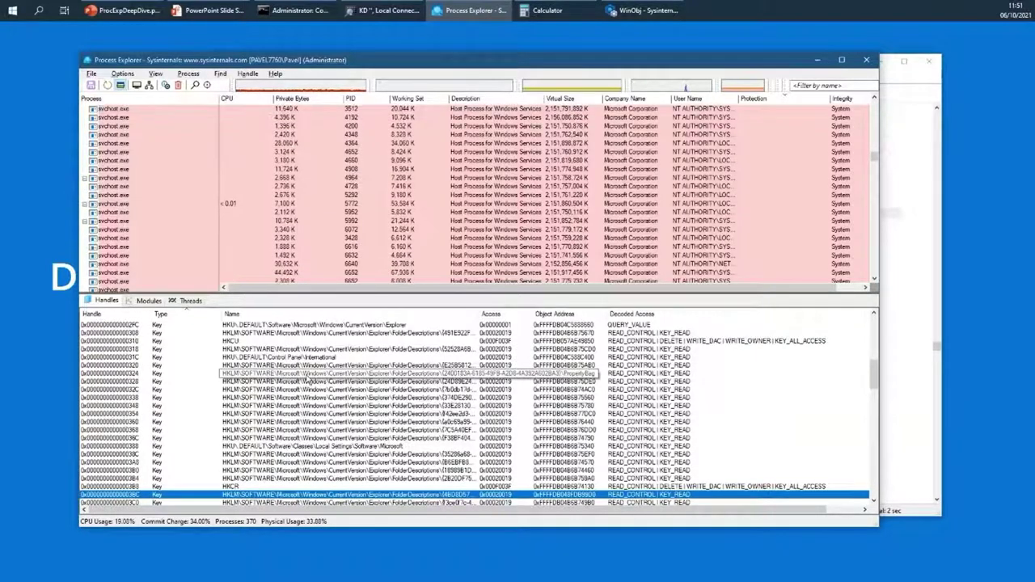
Try to close the svchost.exe FolderDescriptions key handle 0x324
right_click(309, 376)
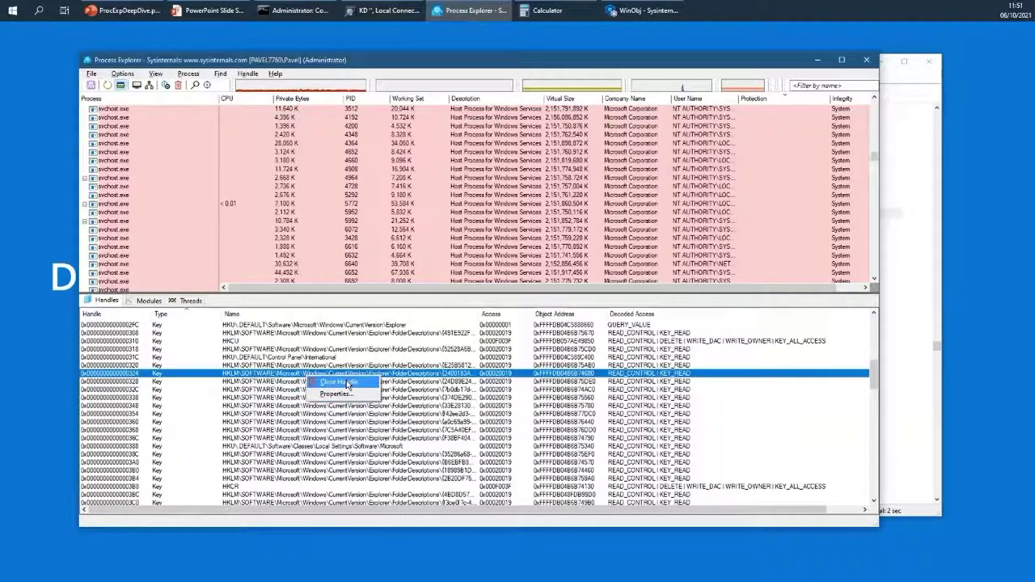
click(347, 384)
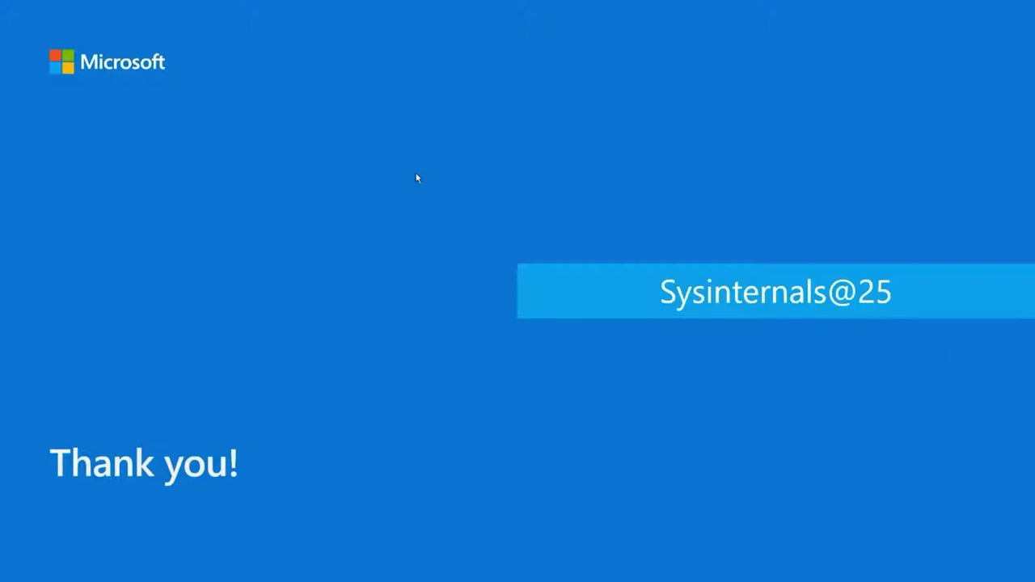
Switch from the closing slide back to Process Explorer and set its theme to Dark
key(alt+Tab)
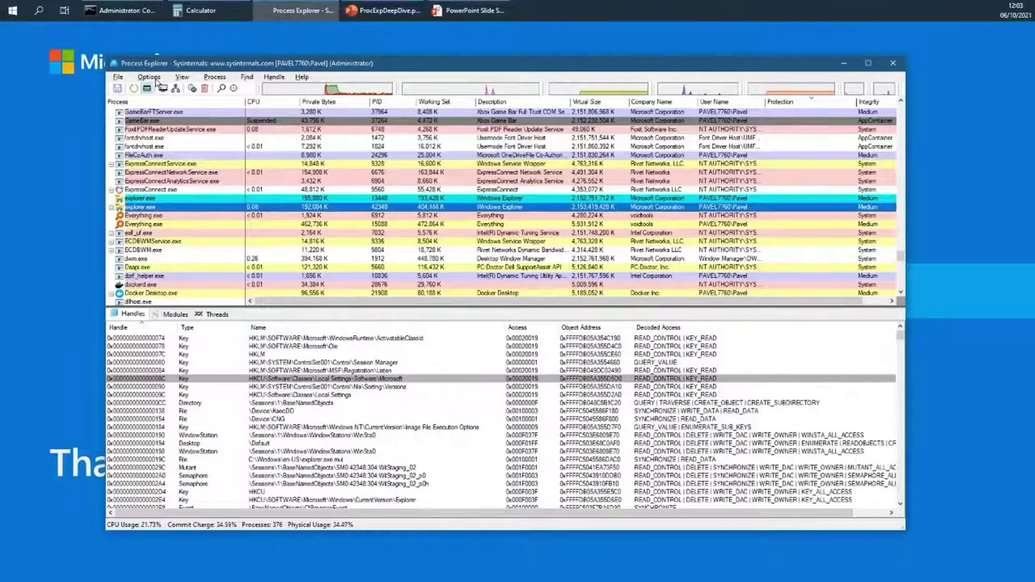
click(150, 78)
mouse_move(189, 273)
click(291, 284)
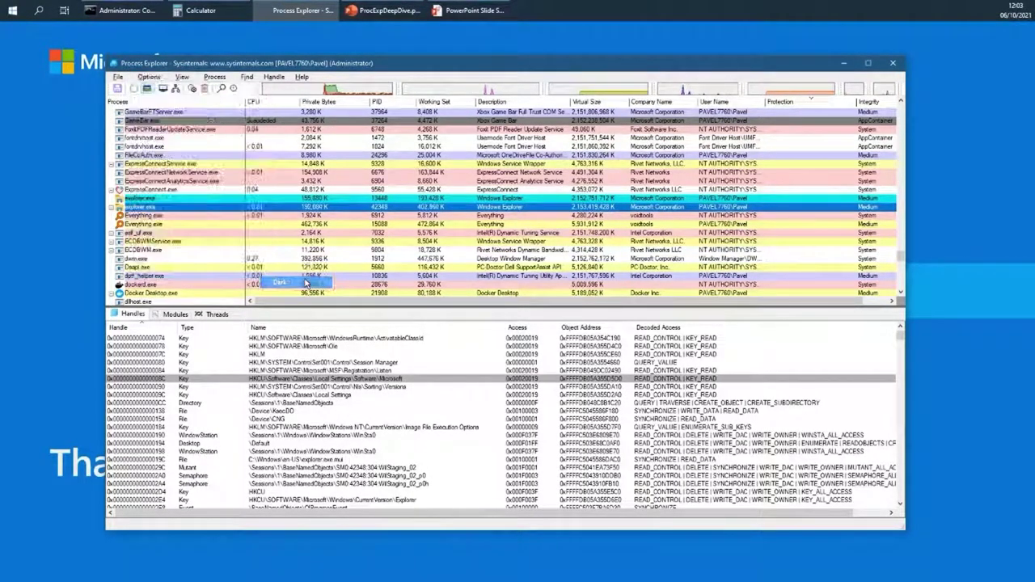